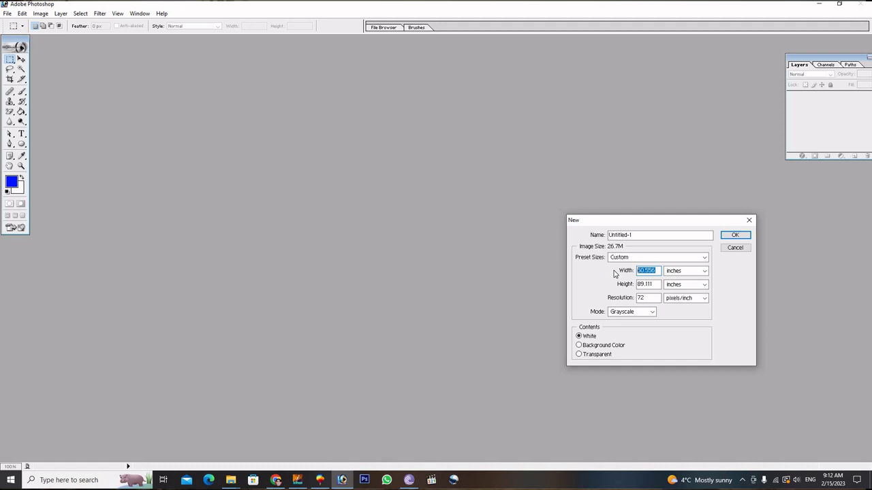
# Create a new 3.5 × 2 inch document at 300 pixels/inch in RGB Color.
pyautogui.write('3.5')
pyautogui.press('Tab')
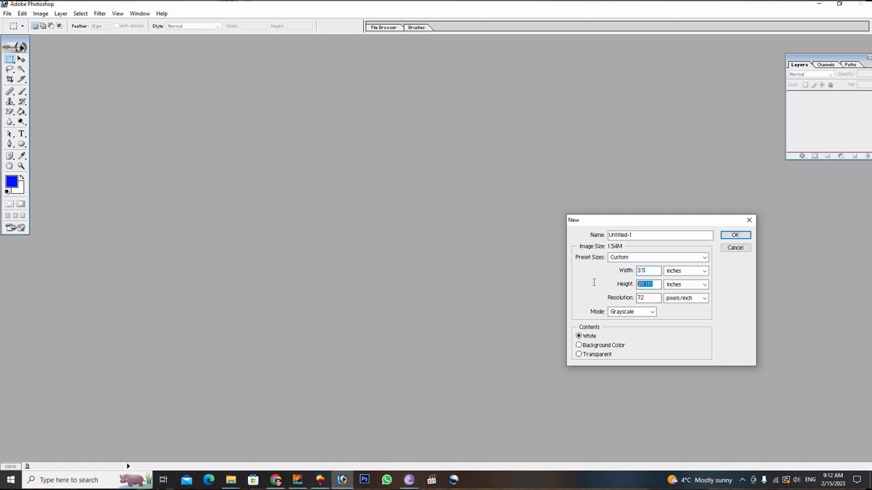
pyautogui.write('2')
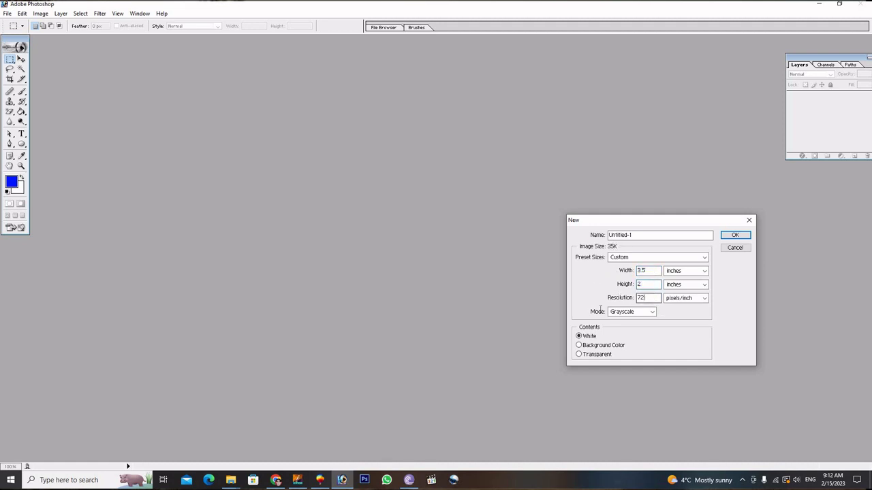
pyautogui.click(650, 313)
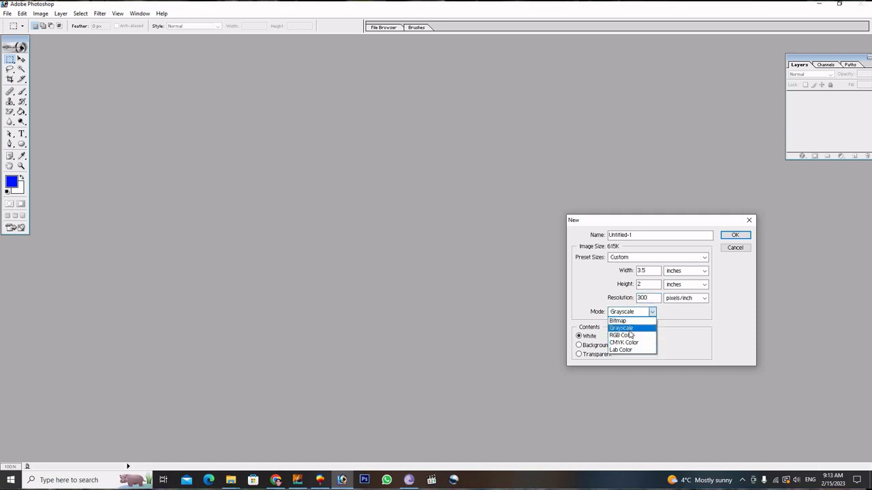
pyautogui.click(630, 335)
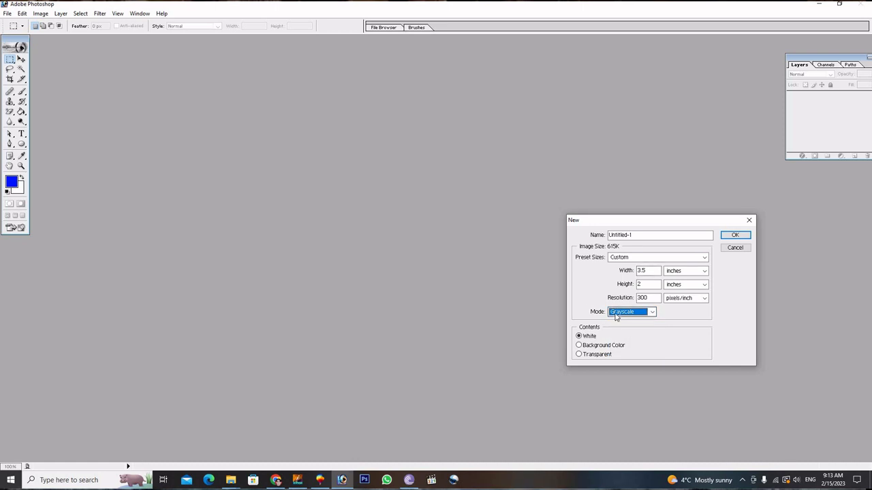
pyautogui.hotkey('alt', 'Down')
pyautogui.press('Down')
pyautogui.press('Return')
pyautogui.click(735, 235)
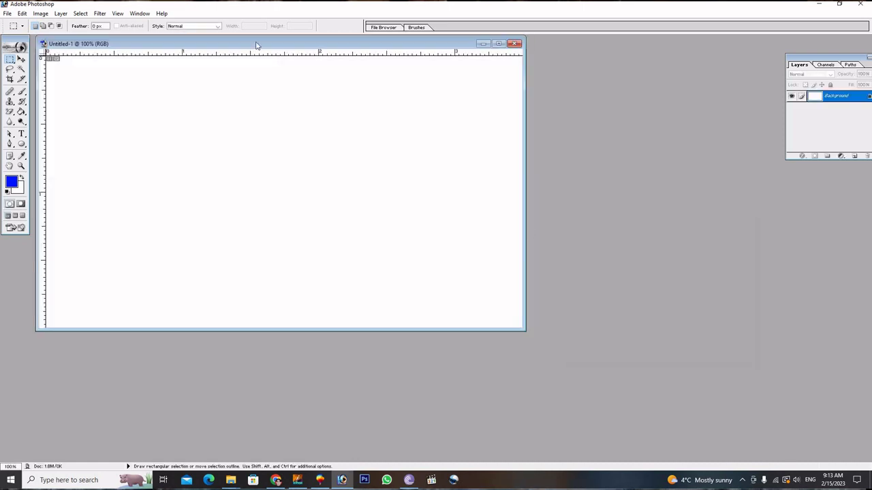
# Erase an elliptical area over the card's left side to transparency with the Magic Eraser.
pyautogui.click(498, 44)
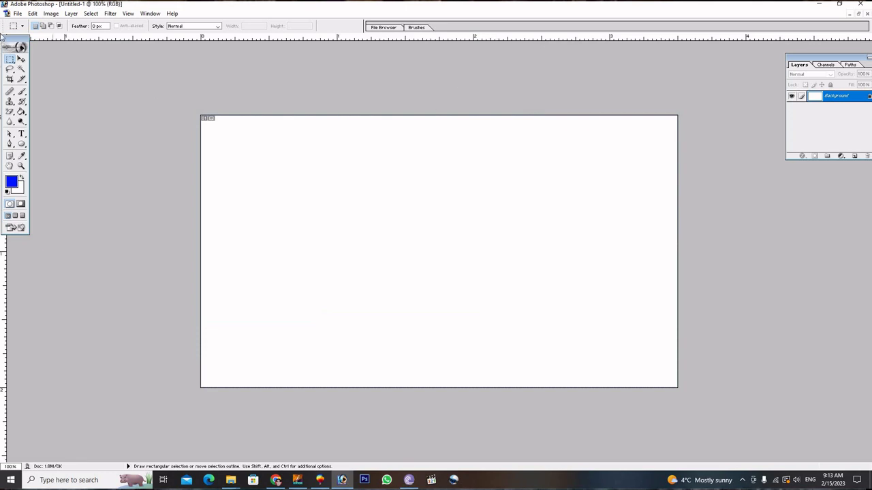
pyautogui.click(21, 144)
pyautogui.moveTo(134, 65); pyautogui.dragTo(361, 409)
pyautogui.click(10, 112)
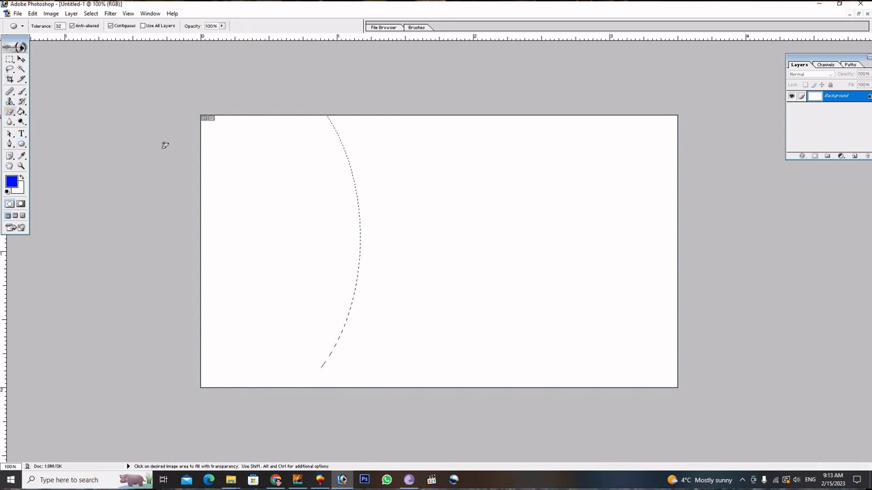
pyautogui.click(237, 163)
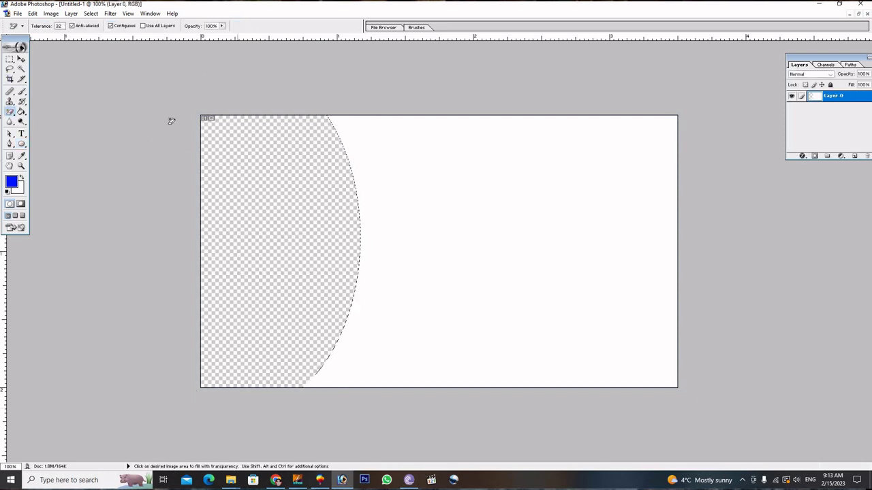
pyautogui.click(10, 59)
# Give Layer 0 a thick red Stroke layer style outlining its curved edge.
pyautogui.hotkey('ctrl', 'd')
pyautogui.click(21, 60)
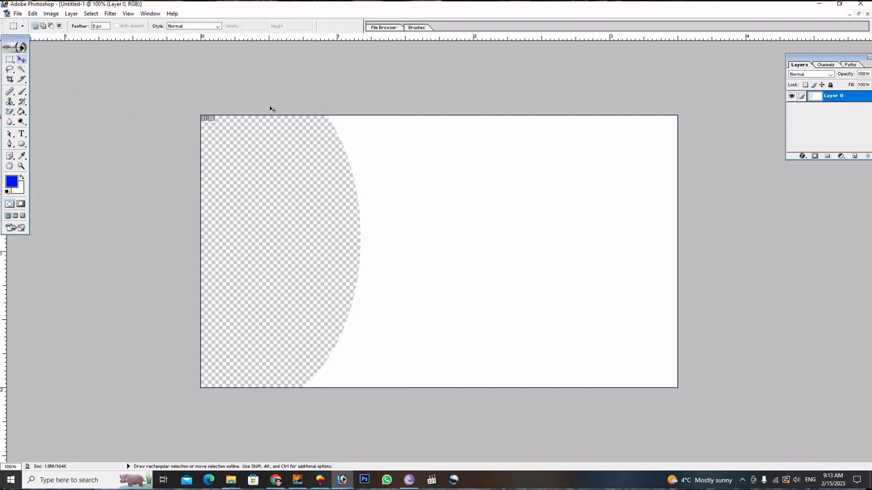
pyautogui.click(804, 158)
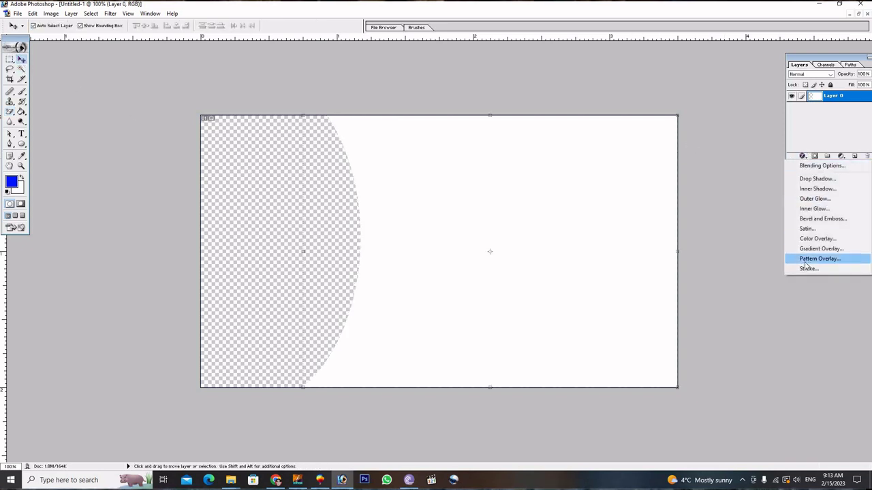
pyautogui.click(808, 268)
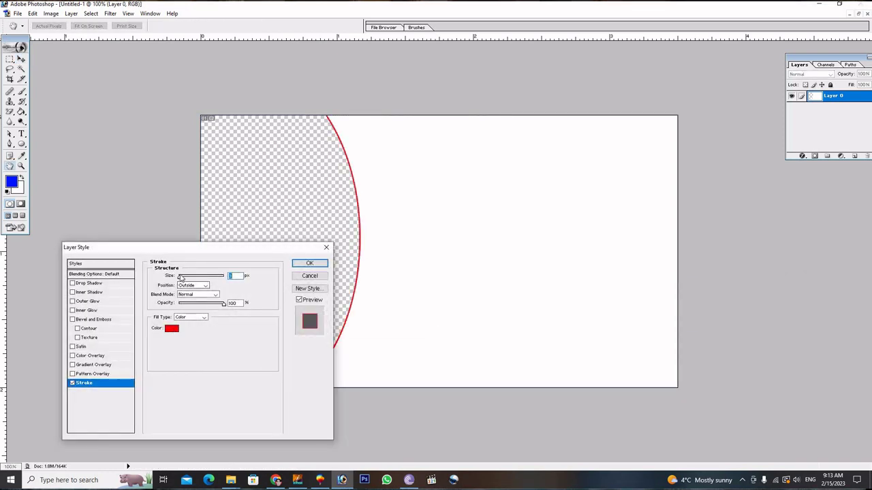
pyautogui.moveTo(180, 277); pyautogui.dragTo(182, 278)
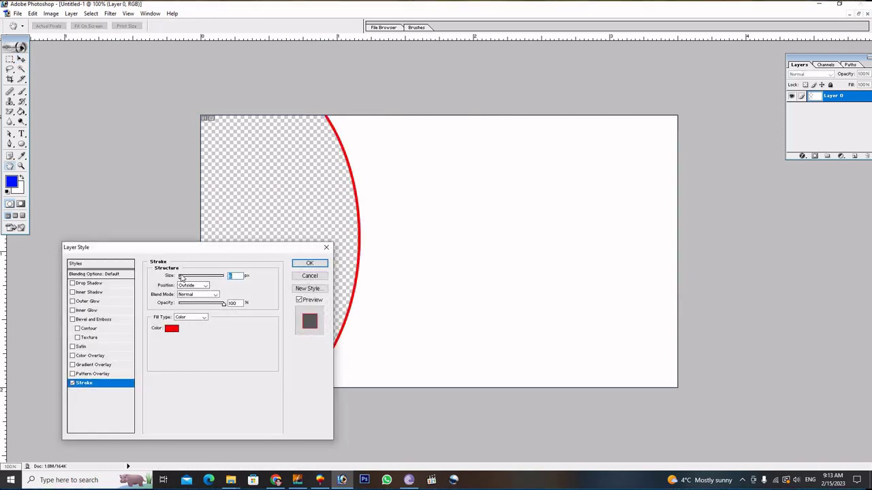
pyautogui.click(303, 264)
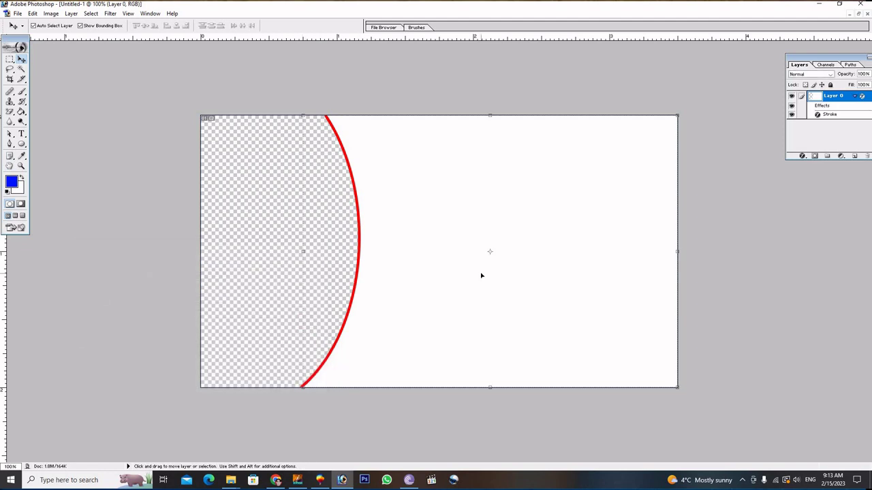
pyautogui.press('alt')
# Duplicate the shape nudged slightly right and change the copy's stroke colour to blue.
pyautogui.hotkey('alt', 'shift', 'Right')
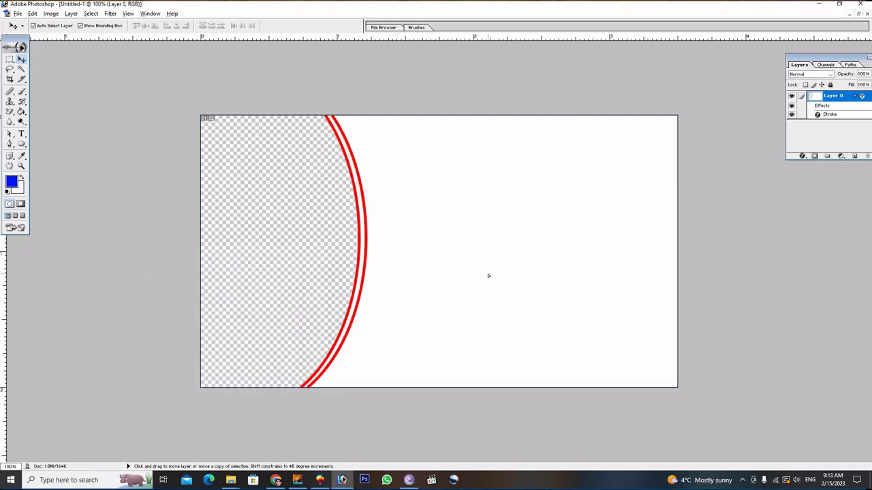
pyautogui.click(803, 158)
pyautogui.click(801, 269)
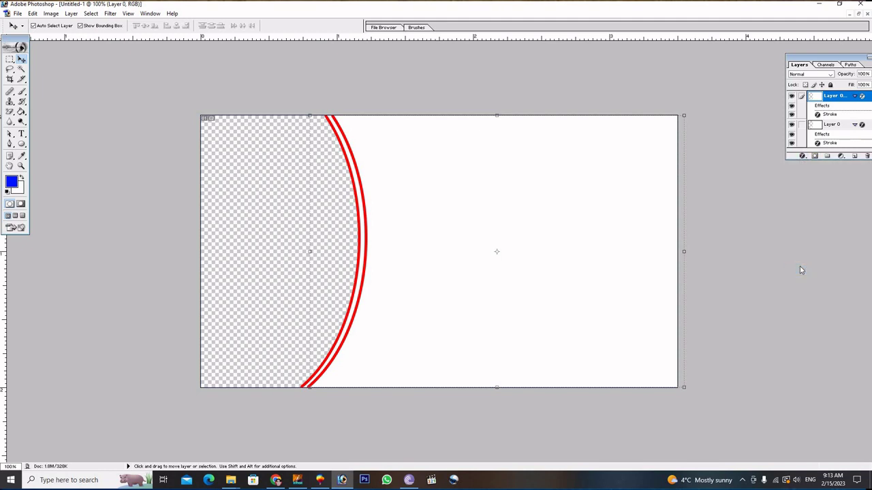
pyautogui.click(171, 330)
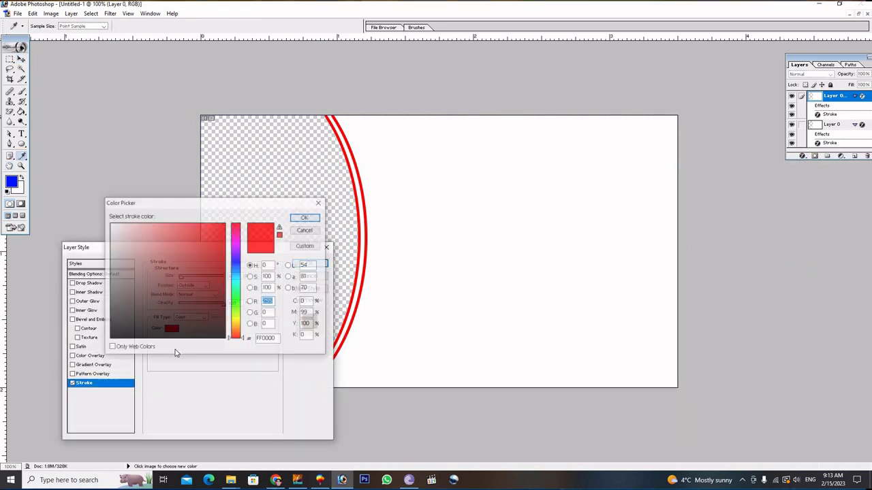
pyautogui.click(236, 261)
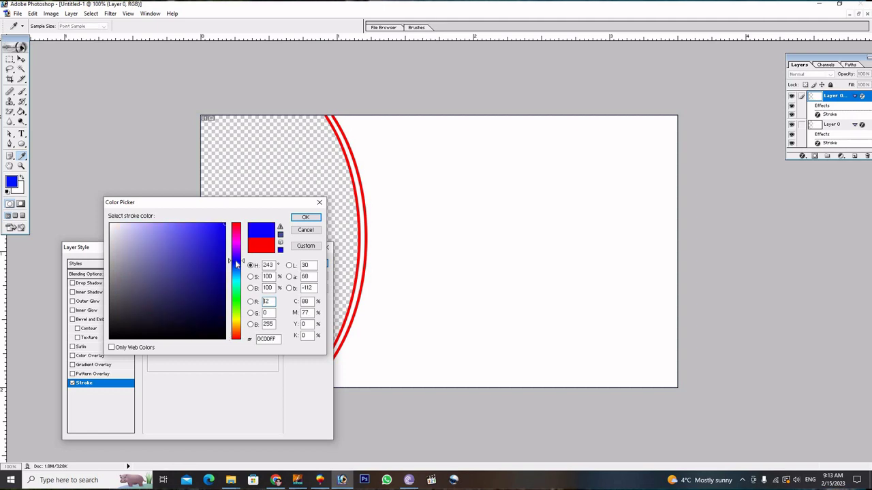
pyautogui.click(300, 217)
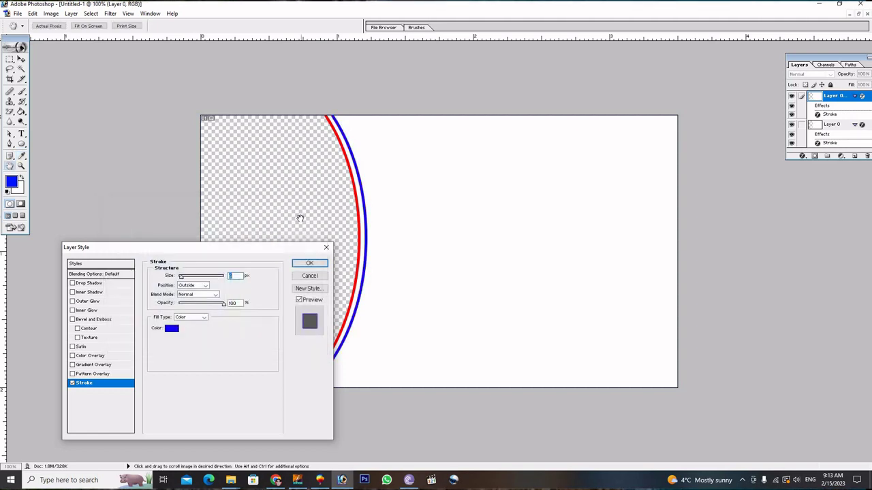
pyautogui.click(310, 265)
# Enlarge the blue-stroked copy slightly leftward and upward with Free Transform.
pyautogui.press('v')
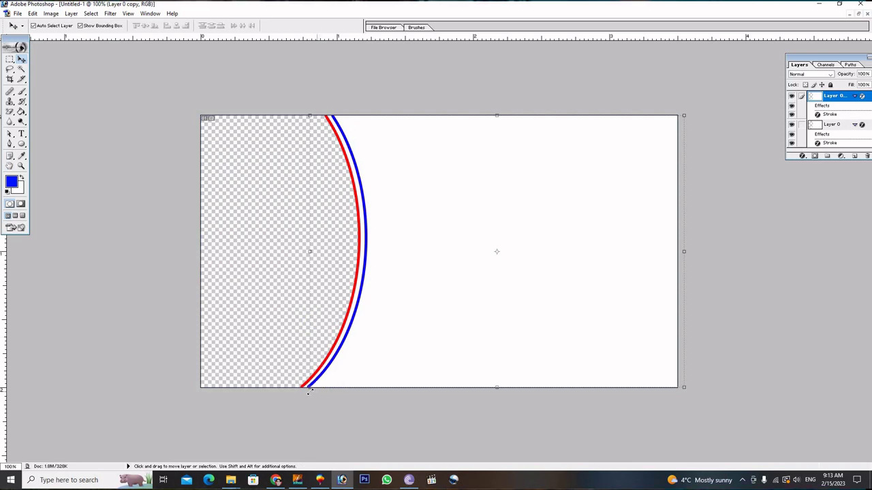
pyautogui.moveTo(310, 387); pyautogui.dragTo(308, 393)
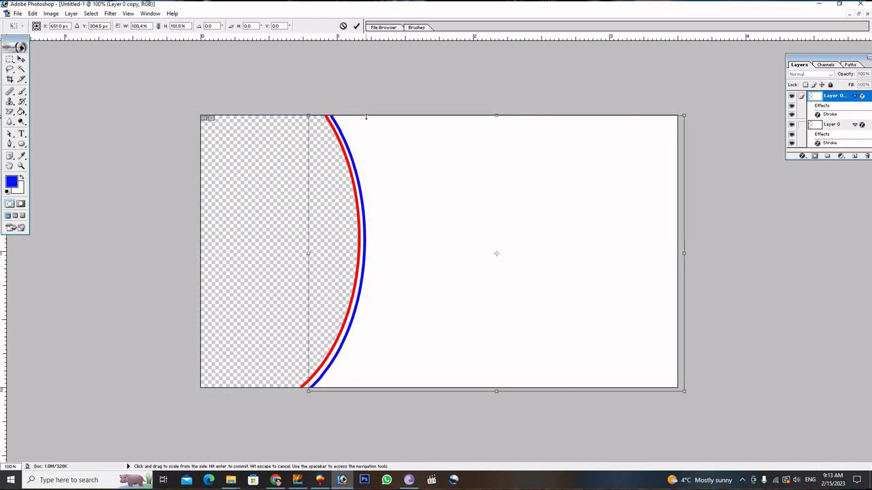
pyautogui.moveTo(366, 117); pyautogui.dragTo(362, 114)
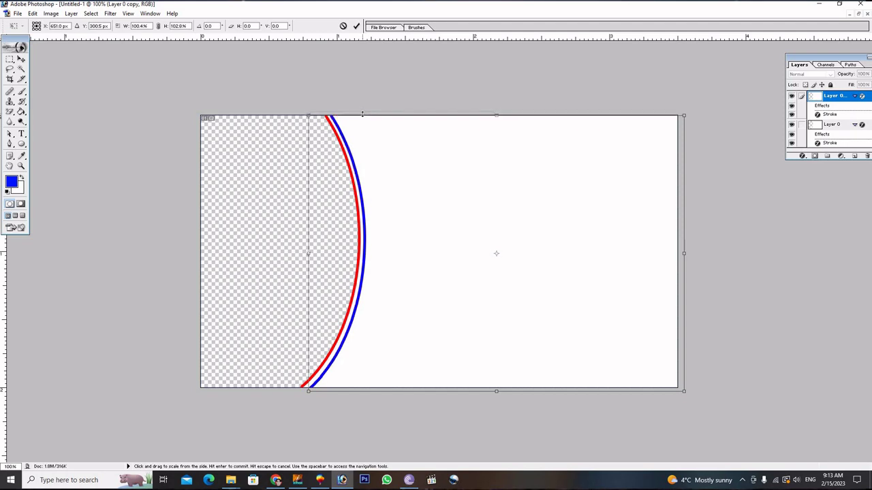
pyautogui.click(355, 27)
pyautogui.click(815, 124)
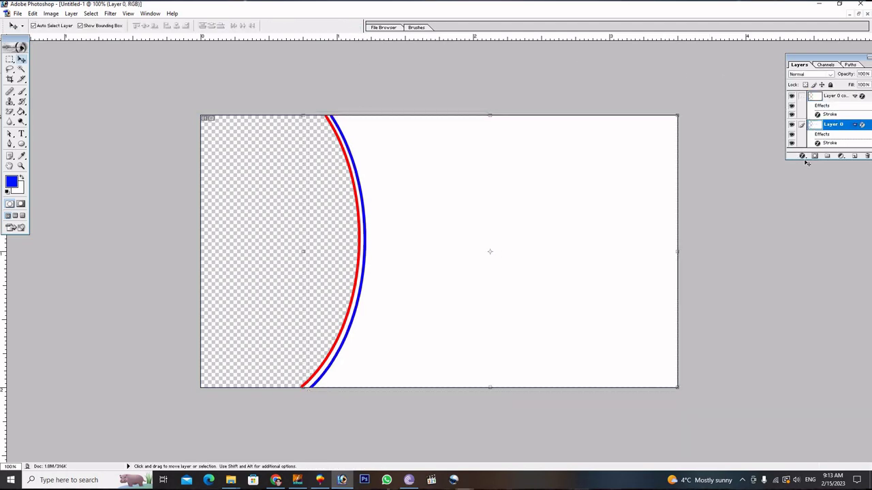
# Add a bright green (18FF00) Color Overlay layer style to Layer 0.
pyautogui.click(802, 156)
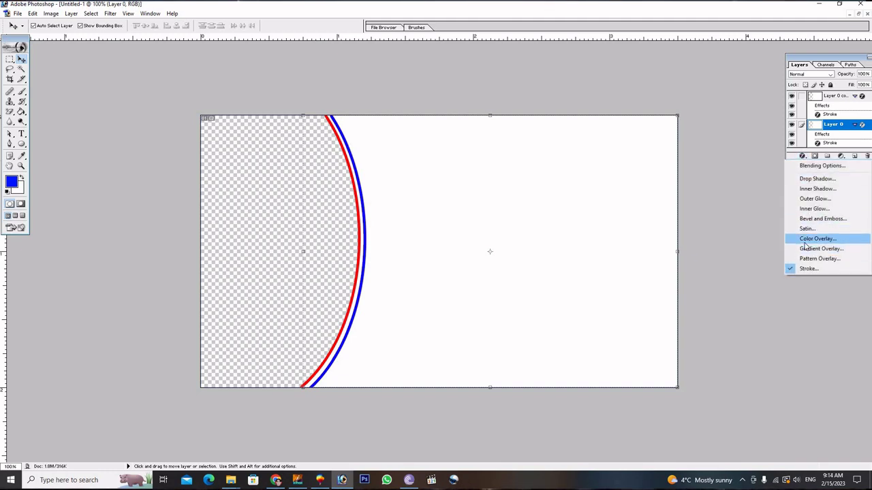
pyautogui.click(806, 244)
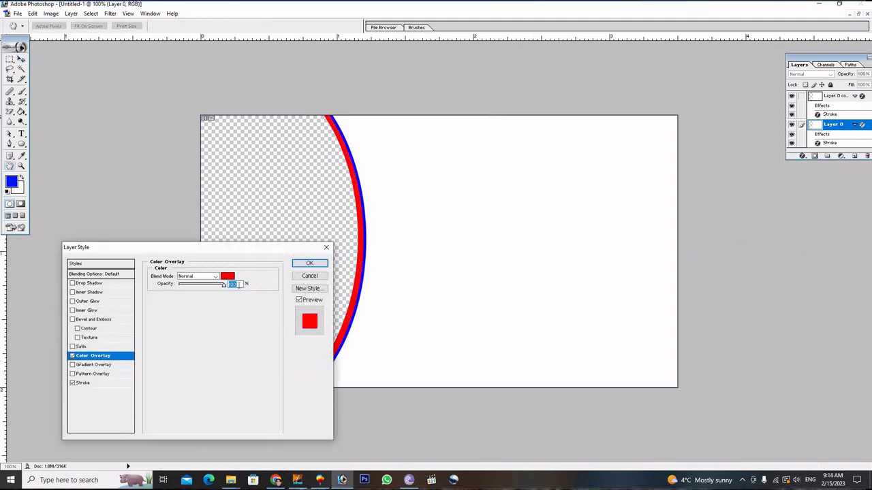
pyautogui.click(228, 276)
pyautogui.click(239, 318)
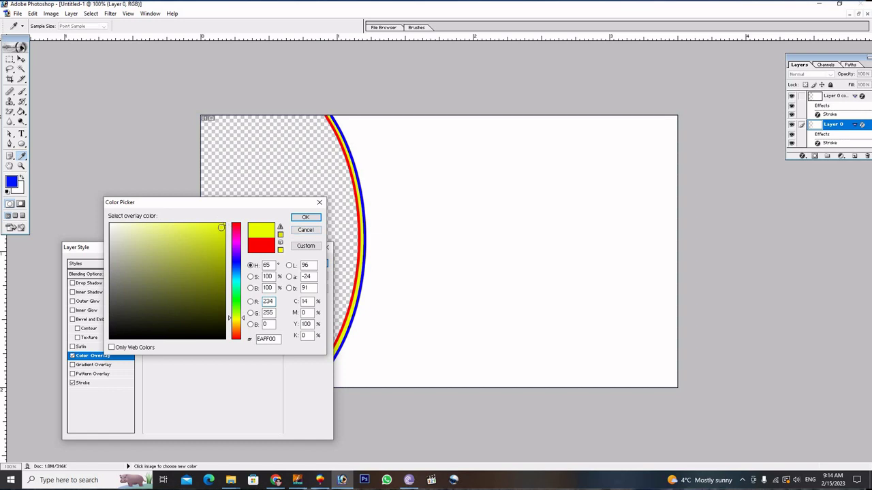
pyautogui.moveTo(169, 235); pyautogui.dragTo(162, 235)
pyautogui.moveTo(238, 307); pyautogui.dragTo(236, 300)
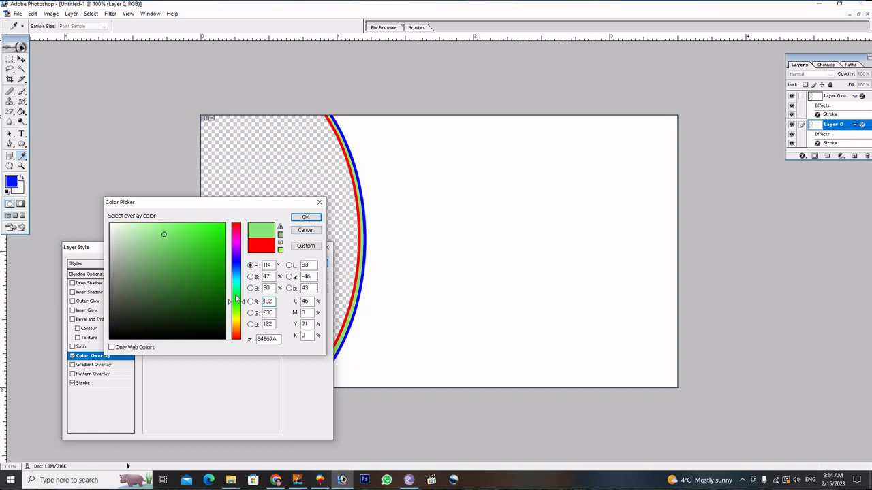
pyautogui.moveTo(221, 232); pyautogui.dragTo(225, 223)
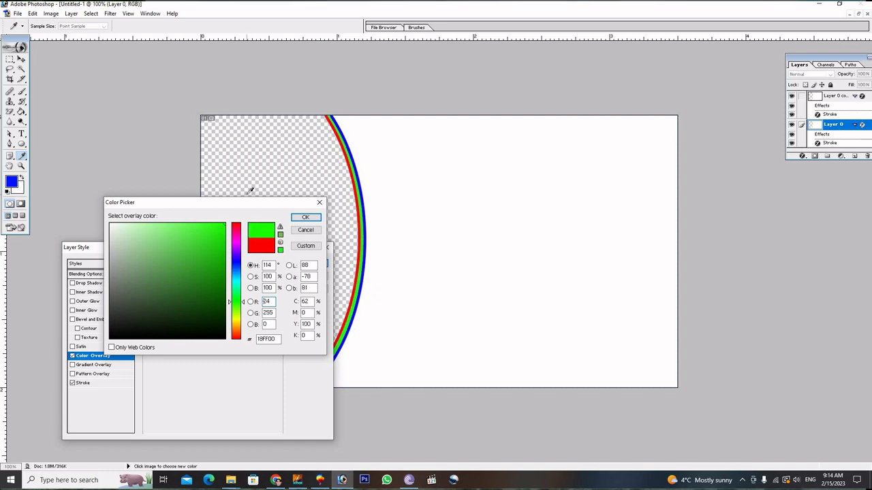
pyautogui.click(304, 218)
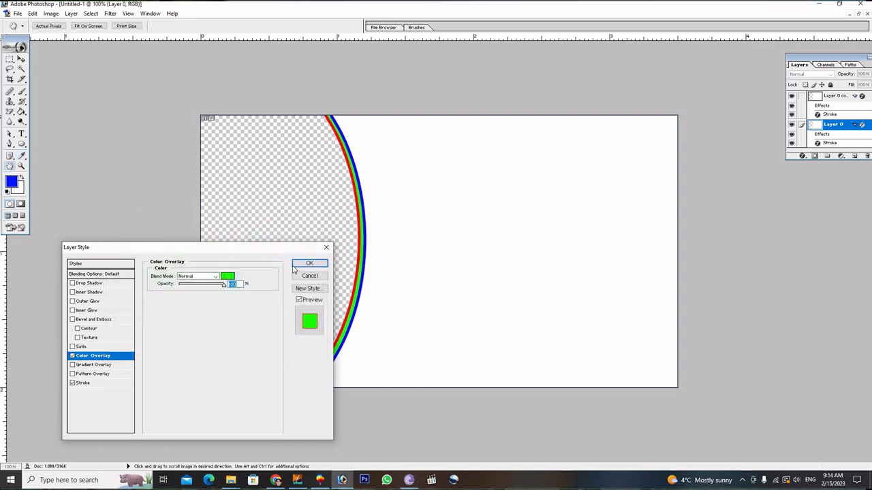
pyautogui.click(307, 261)
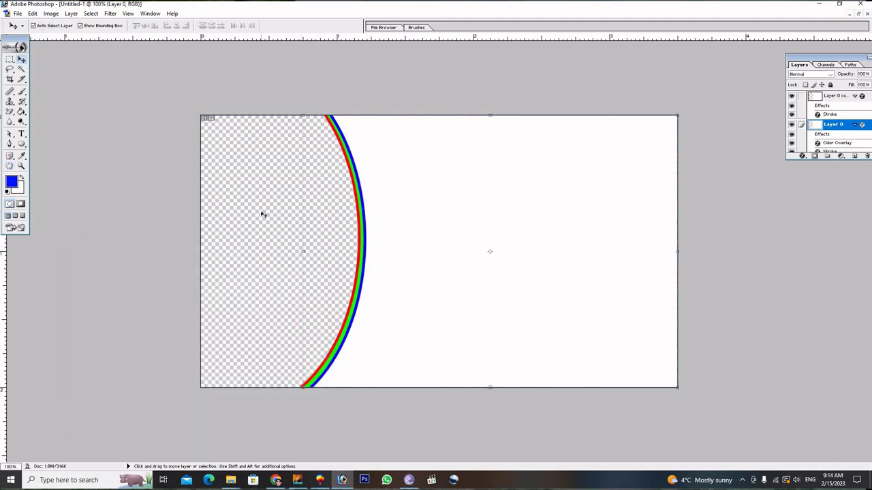
# On a new layer above Layer 0 copy, fill a rectangle at the card's bottom right with blue.
pyautogui.click(428, 179)
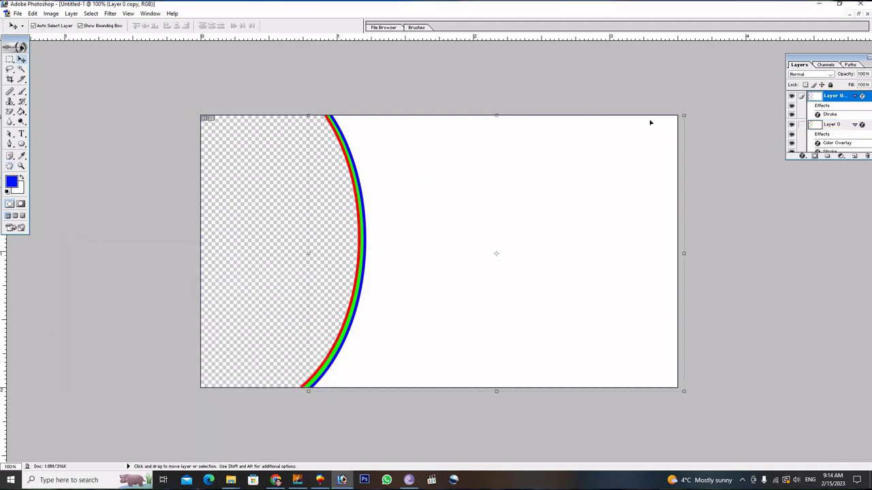
pyautogui.click(856, 156)
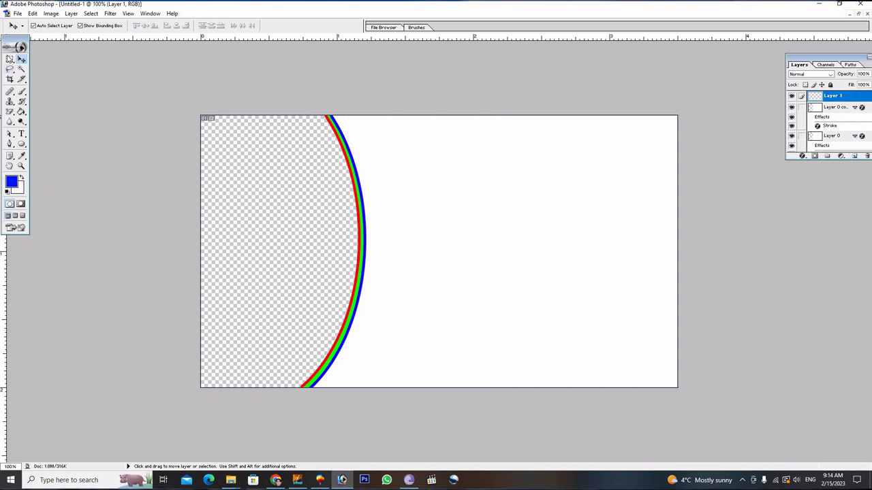
pyautogui.click(11, 59)
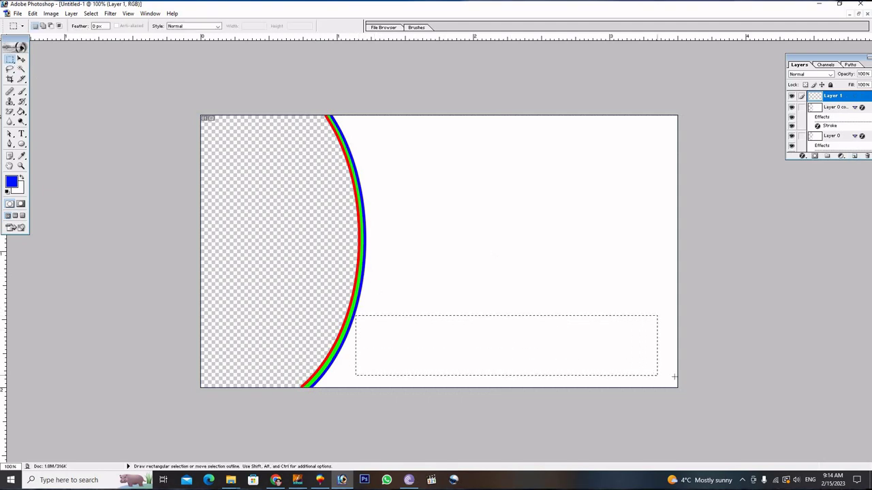
pyautogui.moveTo(674, 376); pyautogui.dragTo(677, 388)
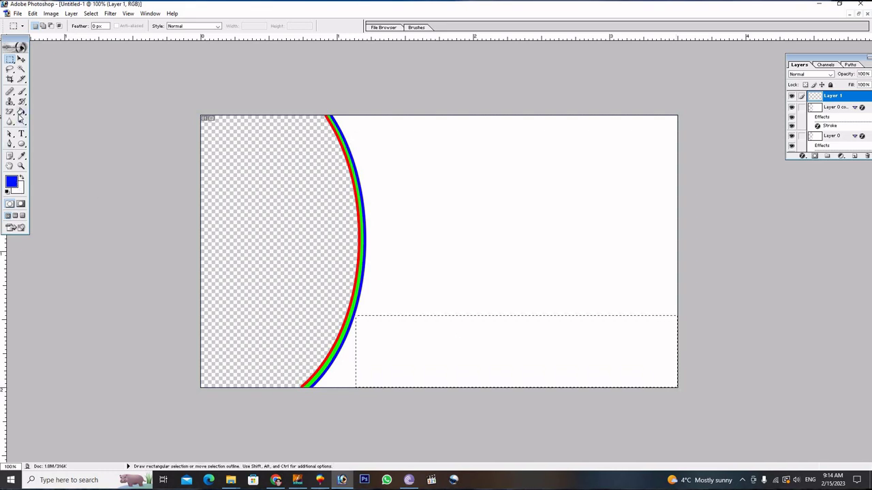
pyautogui.click(21, 113)
pyautogui.click(450, 357)
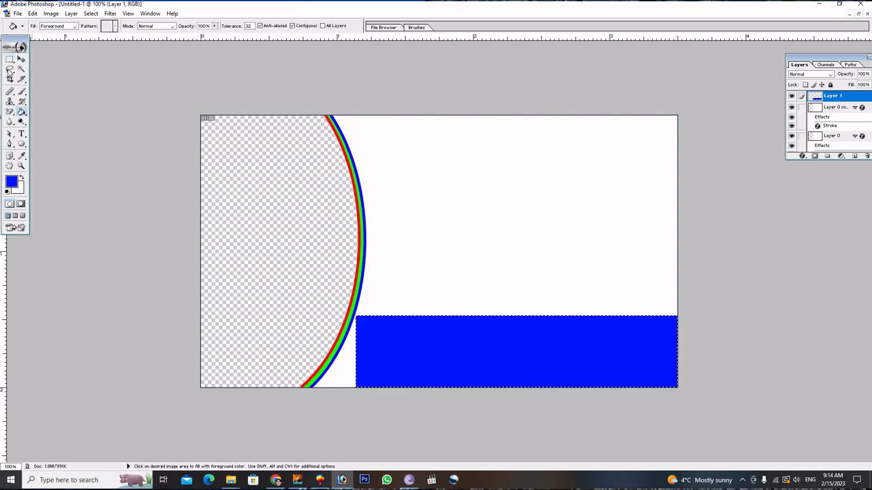
pyautogui.click(10, 60)
pyautogui.click(422, 185)
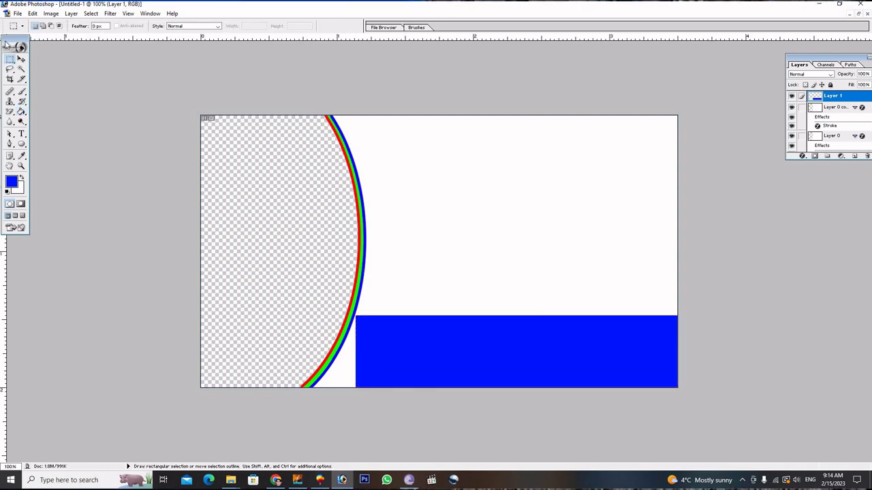
pyautogui.click(21, 60)
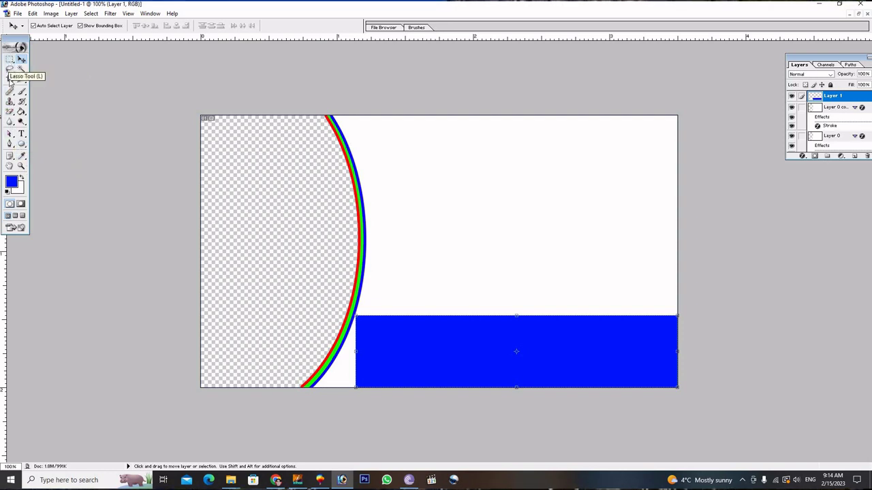
# Cut the blue band's left end diagonally by deleting a triangular Pen-path selection.
pyautogui.click(9, 144)
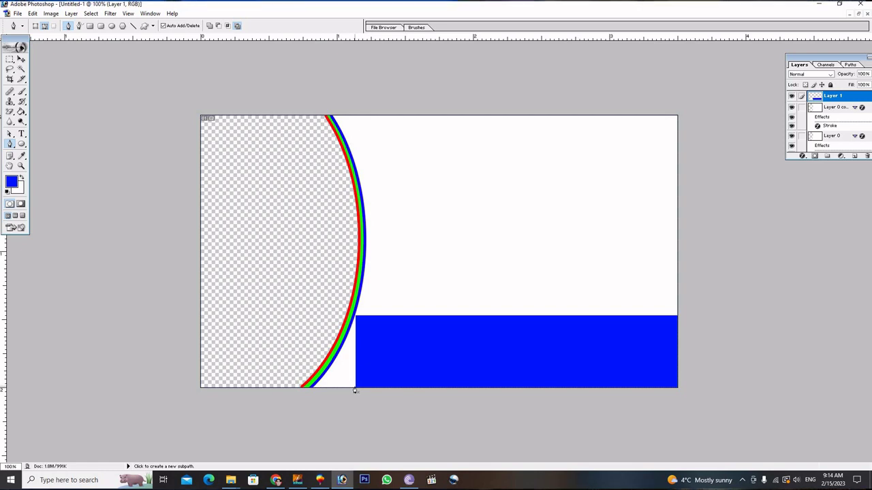
pyautogui.click(354, 389)
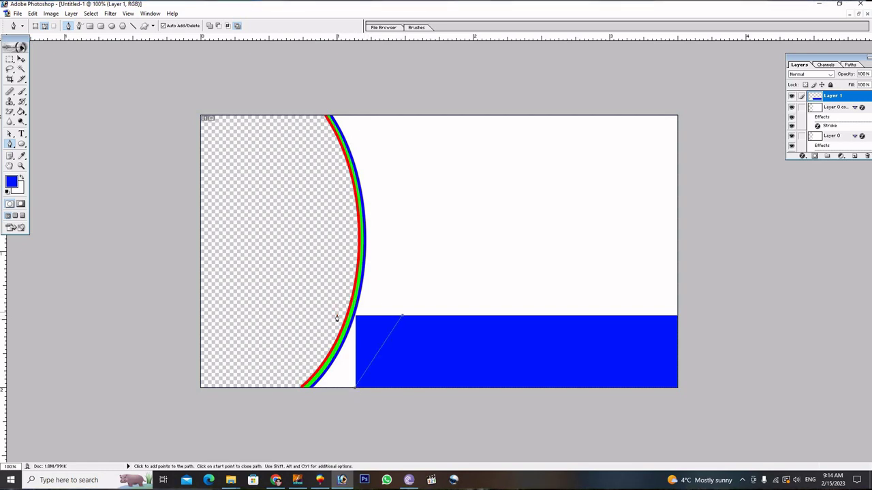
pyautogui.click(354, 389)
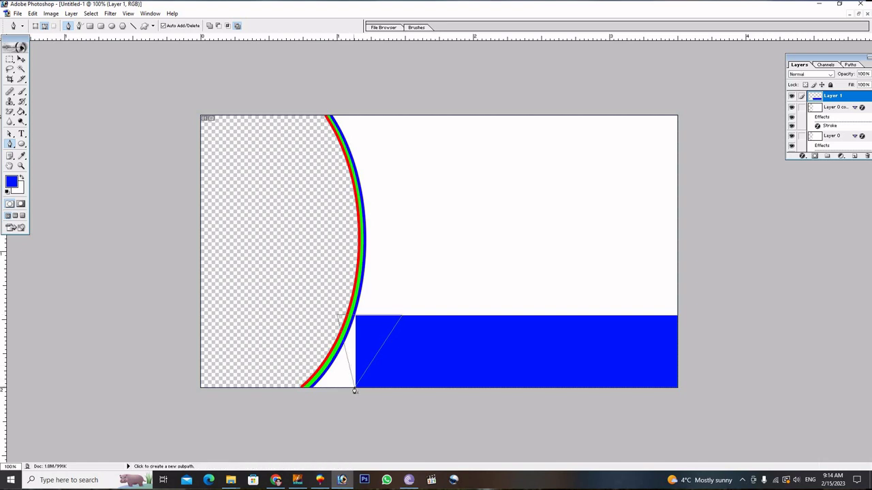
pyautogui.hotkey('ctrl', 'Return')
pyautogui.press('Delete')
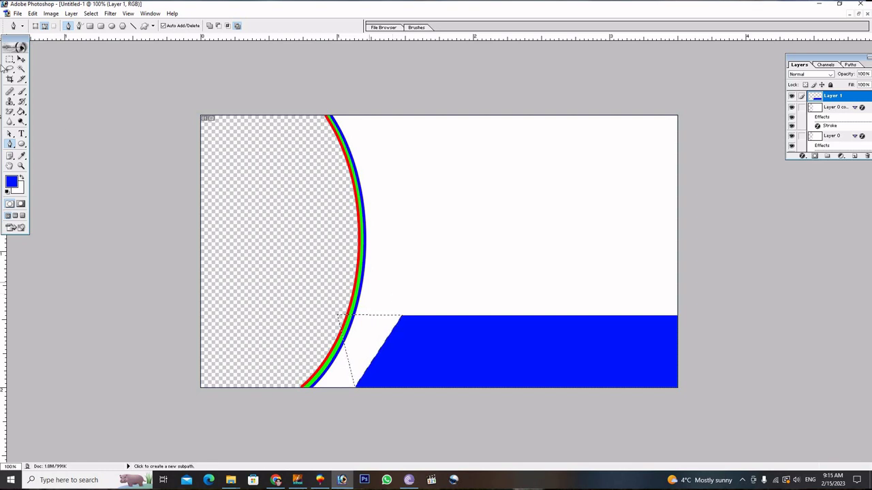
pyautogui.click(10, 59)
pyautogui.click(388, 234)
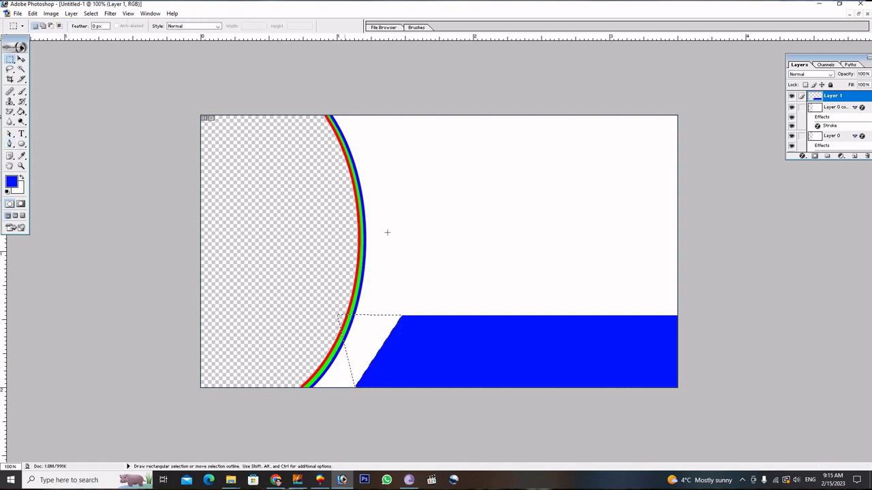
pyautogui.click(22, 60)
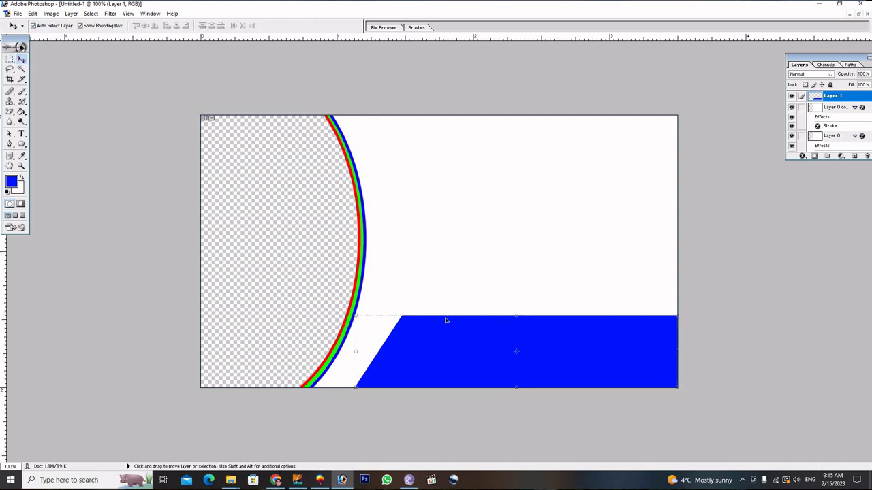
# Make the band thinner and stretch it left to about 113.5% width so it meets the arc.
pyautogui.moveTo(444, 315); pyautogui.dragTo(445, 337)
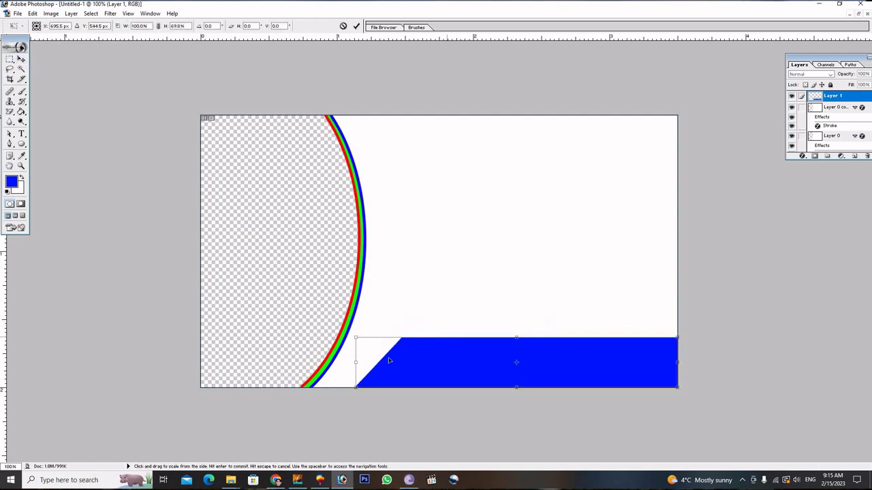
pyautogui.moveTo(357, 384); pyautogui.dragTo(314, 387)
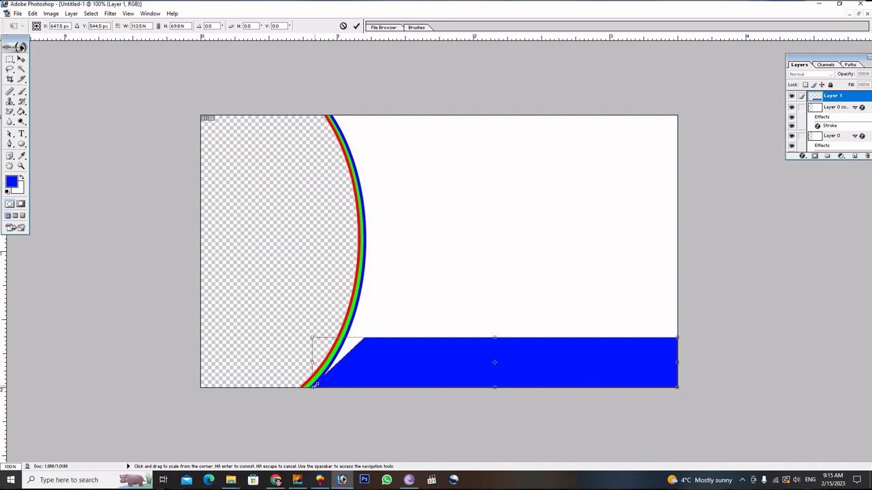
pyautogui.click(356, 26)
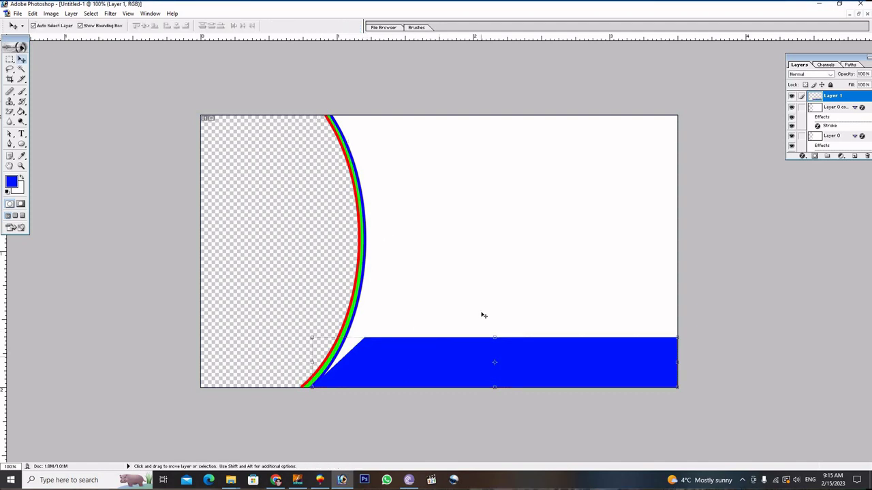
# Select Layer 0 copy and bring up the Downloads folder window.
pyautogui.click(478, 246)
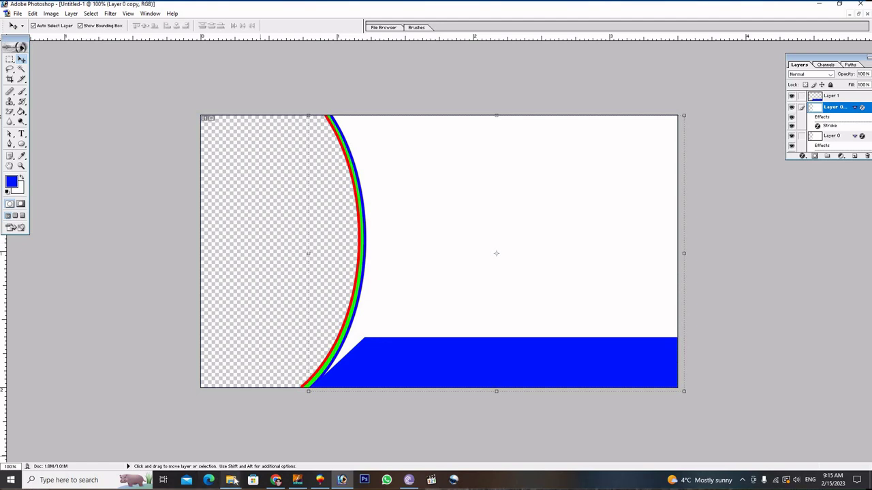
pyautogui.moveTo(233, 481)
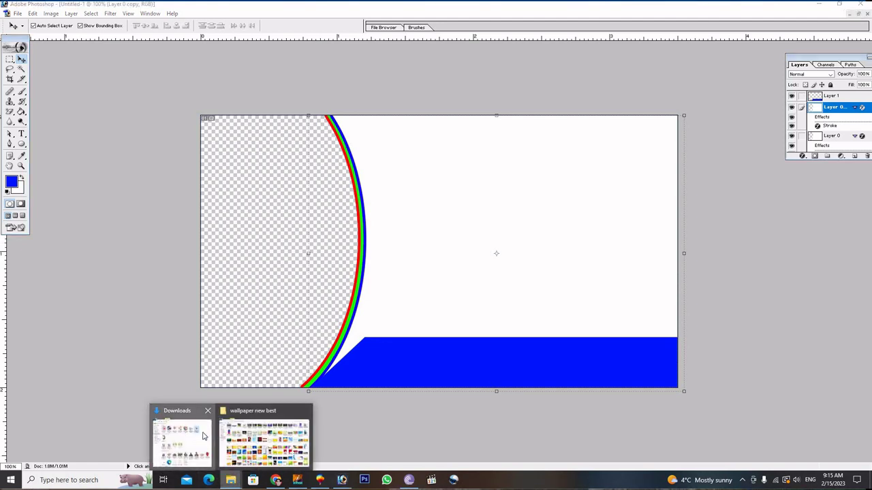
pyautogui.click(192, 446)
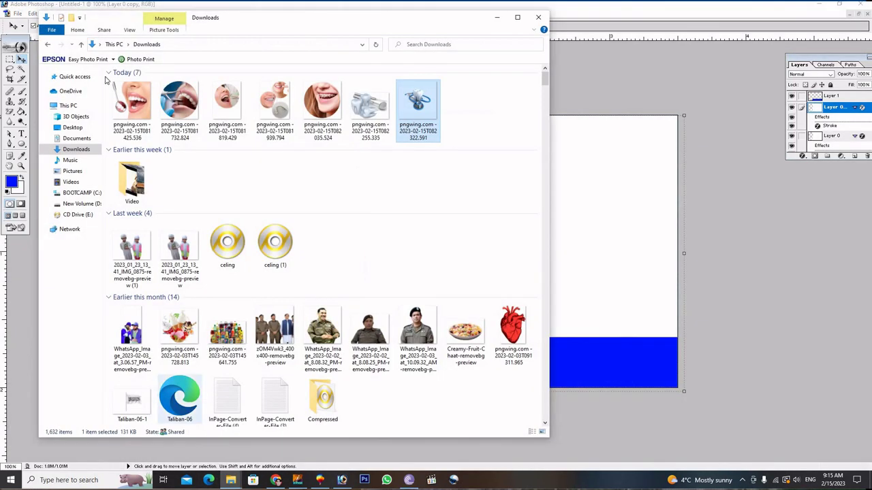
# Drag the smiling lips photo from Downloads onto the Photoshop card.
pyautogui.click(131, 103)
pyautogui.click(179, 104)
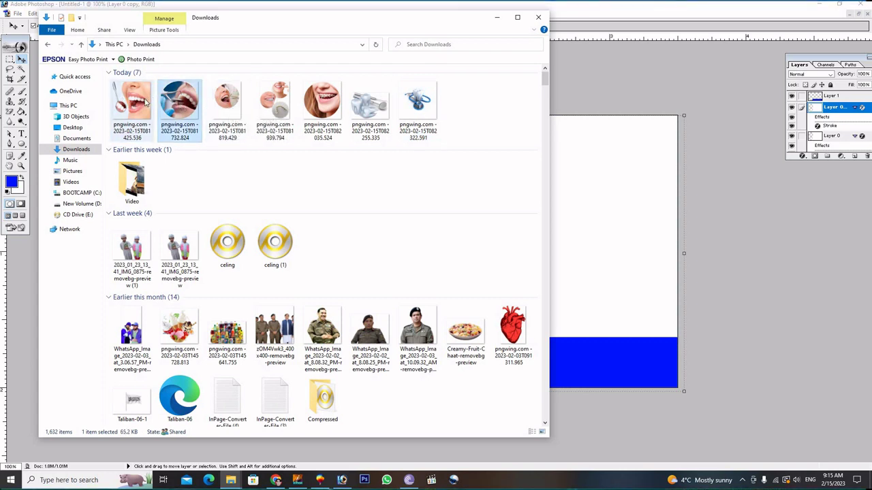
pyautogui.click(143, 101)
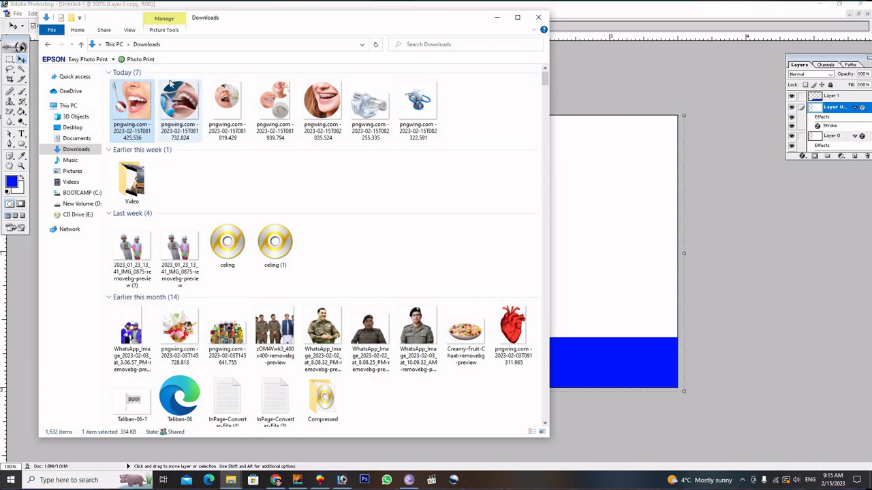
pyautogui.moveTo(172, 83); pyautogui.dragTo(595, 249)
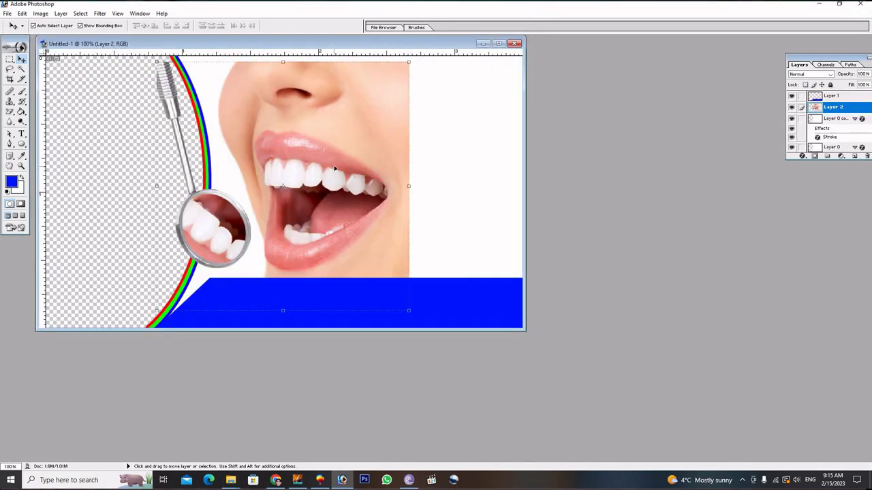
# Place the lips photo at the card's left edge, stacked below Layer 0 copy.
pyautogui.moveTo(333, 173); pyautogui.dragTo(149, 161)
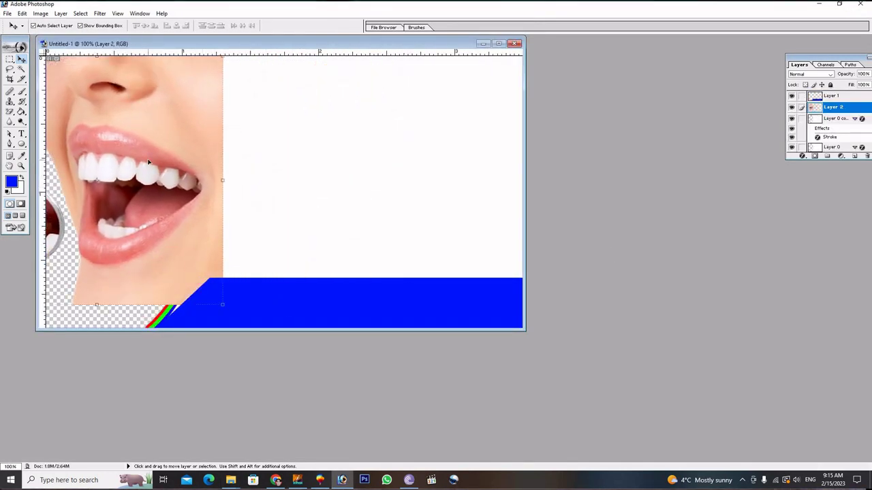
pyautogui.hotkey('ctrl', '[')
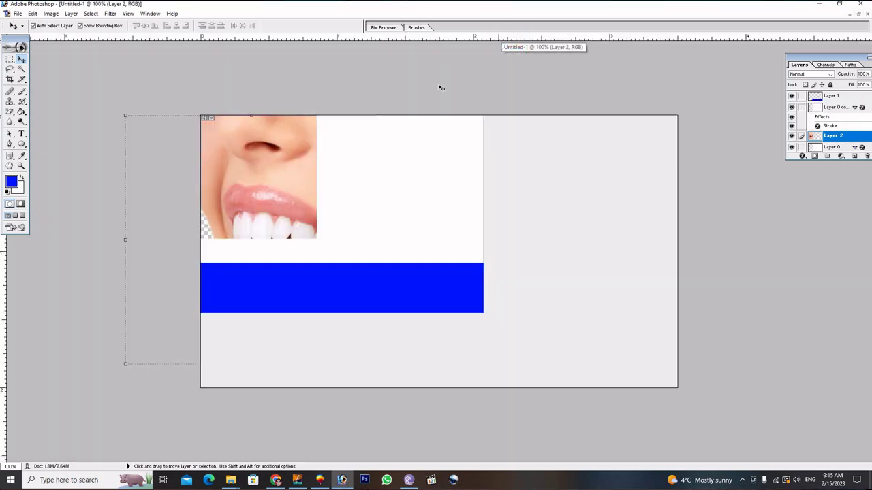
pyautogui.click(498, 44)
pyautogui.hotkey('ctrl', 't')
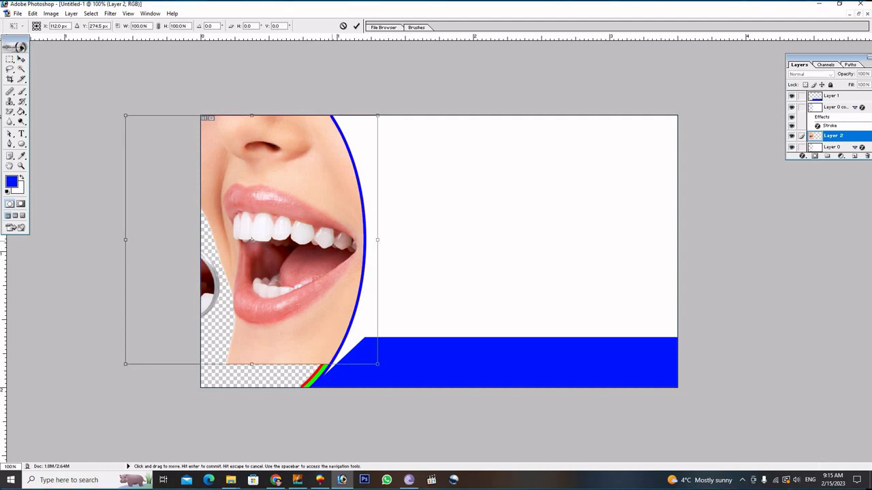
# Mirror the lips photo horizontally and shift it right toward the arc.
pyautogui.rightClick(341, 195)
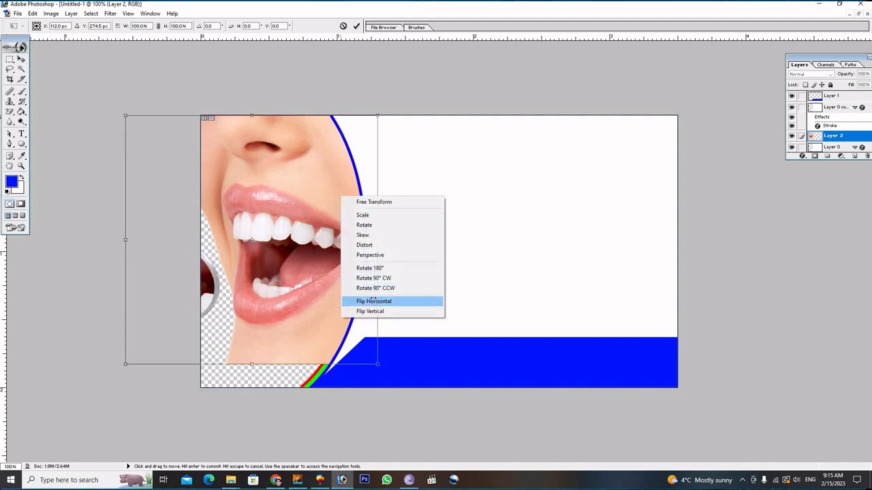
pyautogui.click(371, 301)
pyautogui.moveTo(275, 173); pyautogui.dragTo(301, 179)
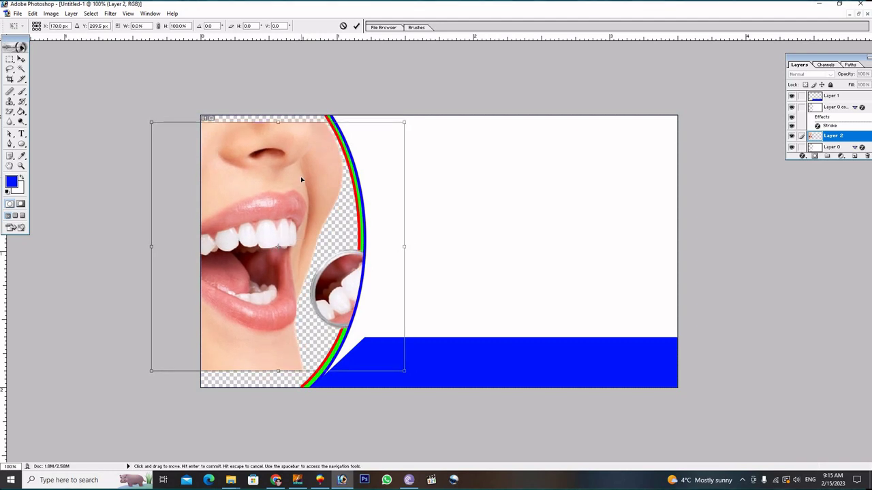
pyautogui.click(356, 26)
# Send the lips photo below Layer 0, stretch it to about 145% × 117.7%, then duplicate Layer 0.
pyautogui.hotkey('ctrl', '[')
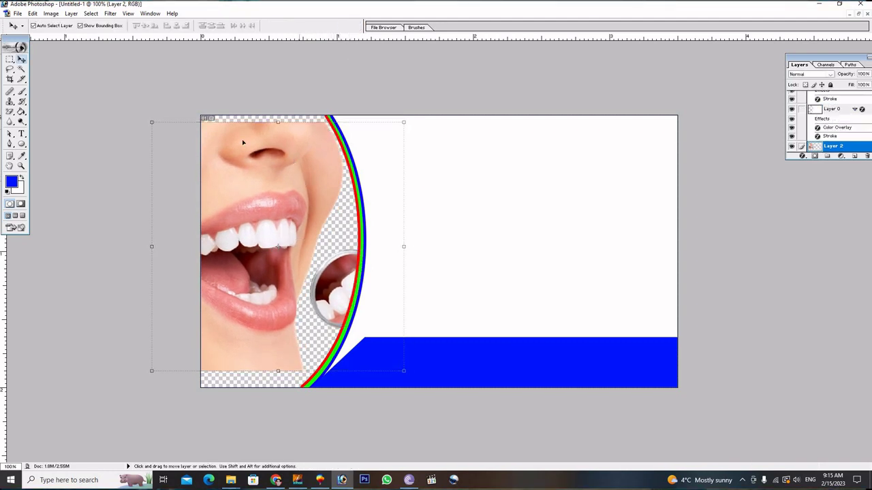
pyautogui.moveTo(219, 119); pyautogui.dragTo(220, 104)
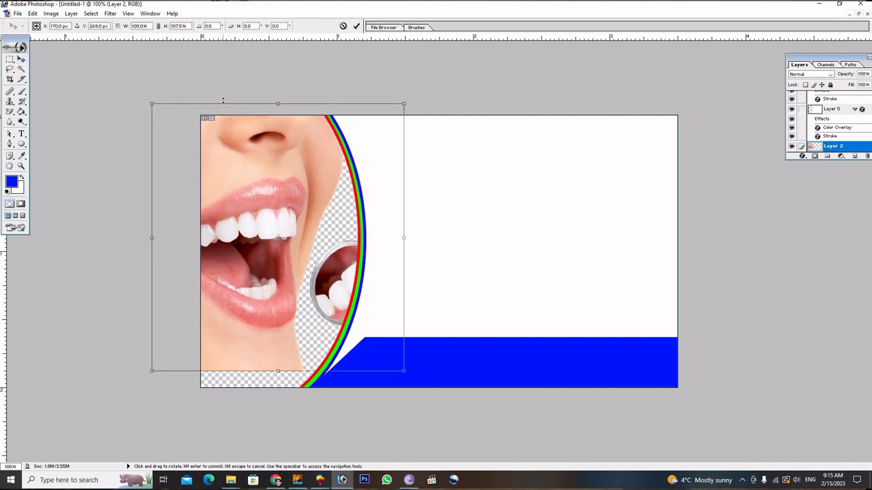
pyautogui.moveTo(260, 367); pyautogui.dragTo(271, 403)
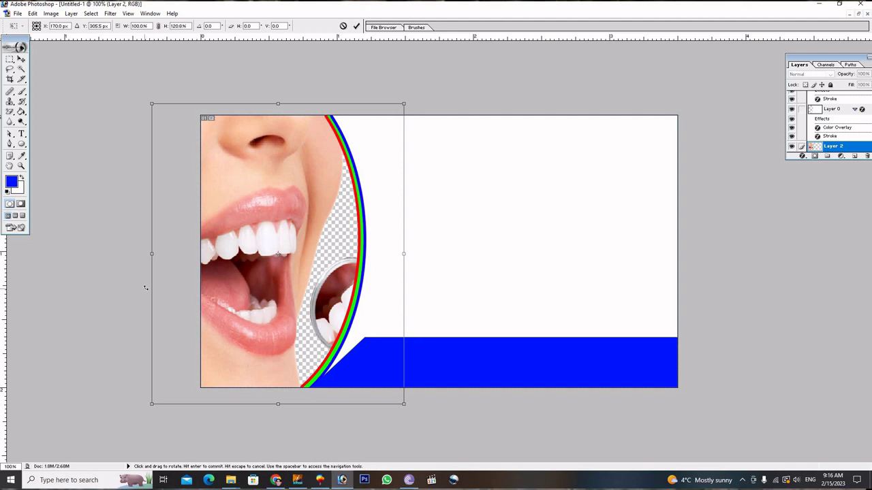
pyautogui.moveTo(151, 288); pyautogui.dragTo(135, 289)
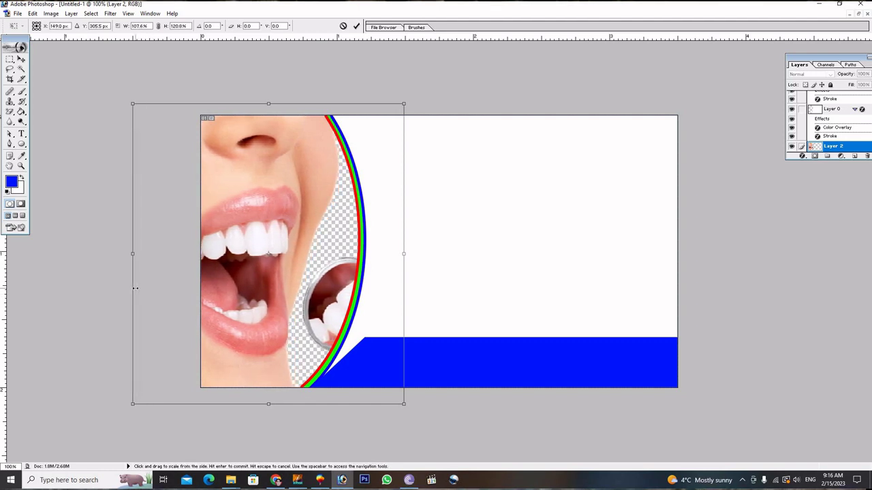
pyautogui.moveTo(404, 274); pyautogui.dragTo(501, 277)
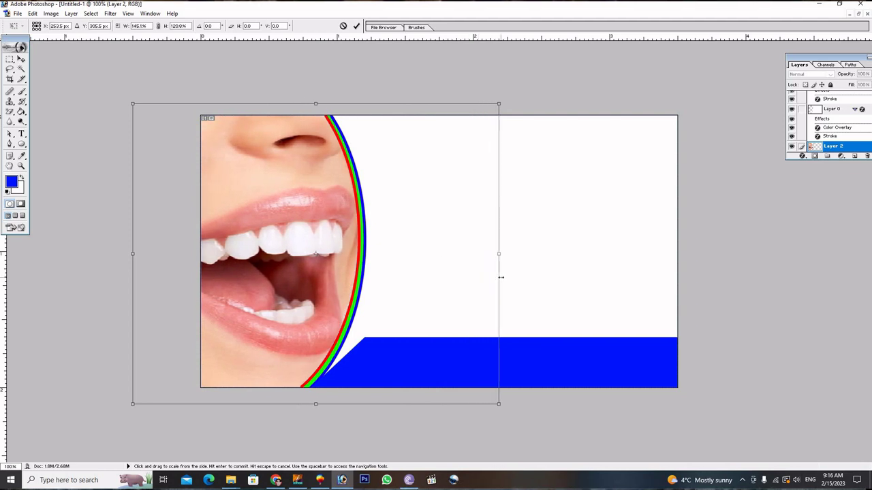
pyautogui.moveTo(501, 278); pyautogui.dragTo(500, 278)
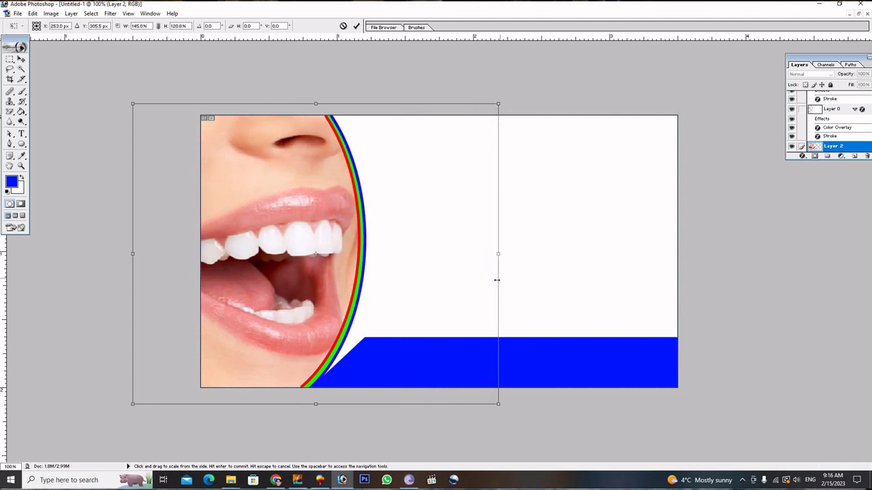
pyautogui.moveTo(259, 94)
pyautogui.mouseDown()
pyautogui.moveTo(255, 68)
pyautogui.moveTo(259, 122)
pyautogui.moveTo(259, 109)
pyautogui.mouseUp()
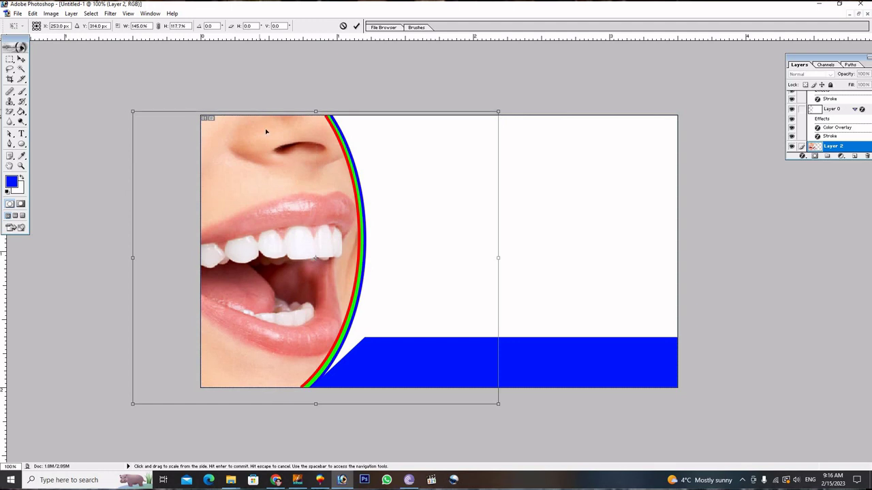
pyautogui.click(357, 26)
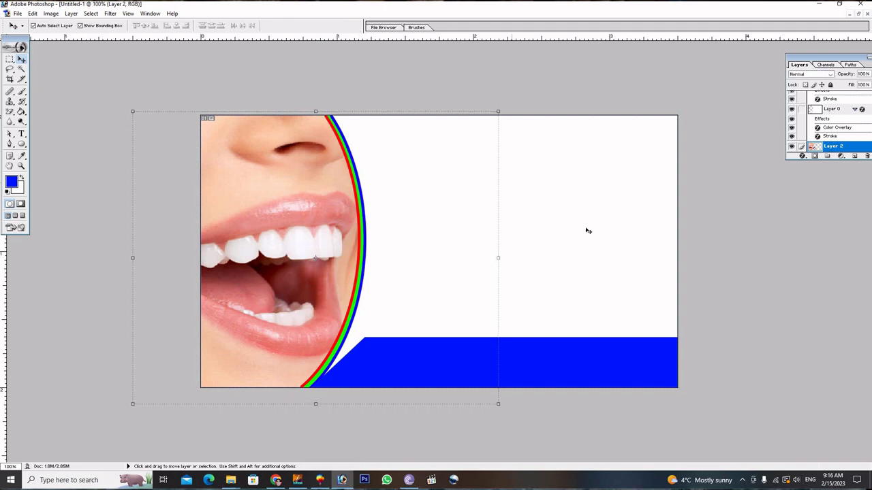
pyautogui.keyDown('alt'); pyautogui.click(597, 206); pyautogui.keyUp('alt')
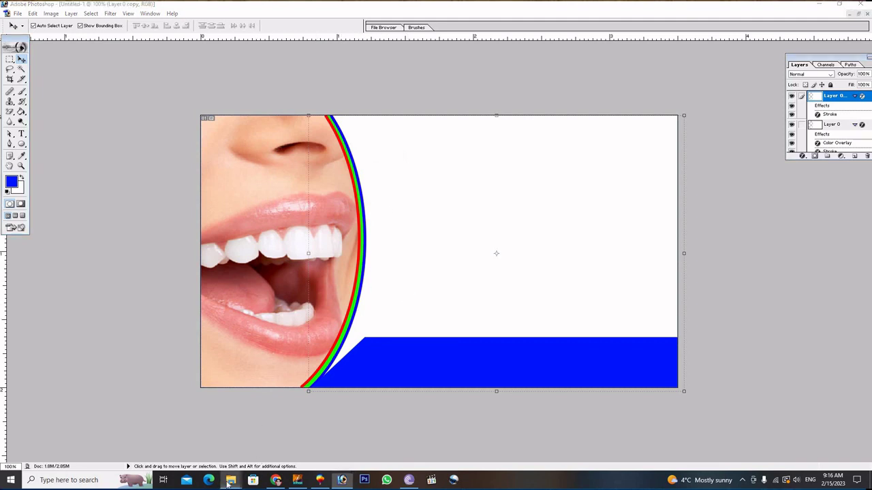
# Open the dentist-tools PNG from Downloads in Photoshop and convert it from indexed to RGB Color.
pyautogui.moveTo(231, 479)
pyautogui.click(248, 466)
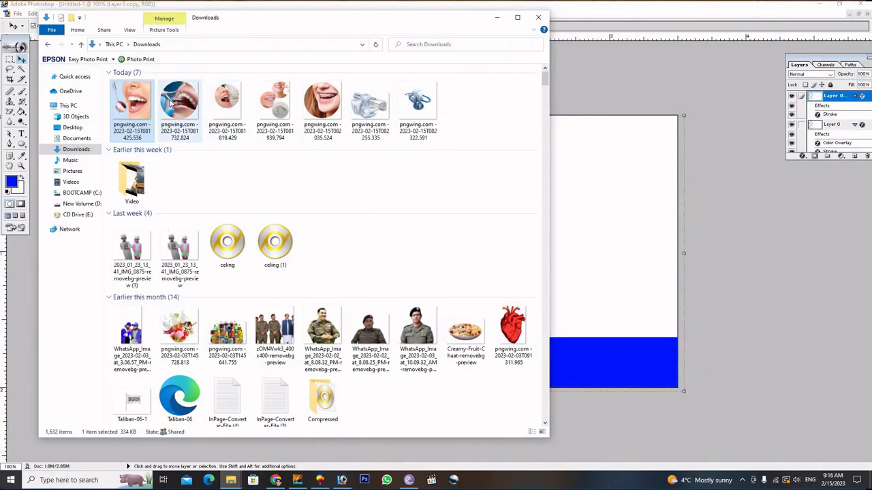
pyautogui.click(171, 102)
pyautogui.moveTo(184, 112); pyautogui.dragTo(565, 238)
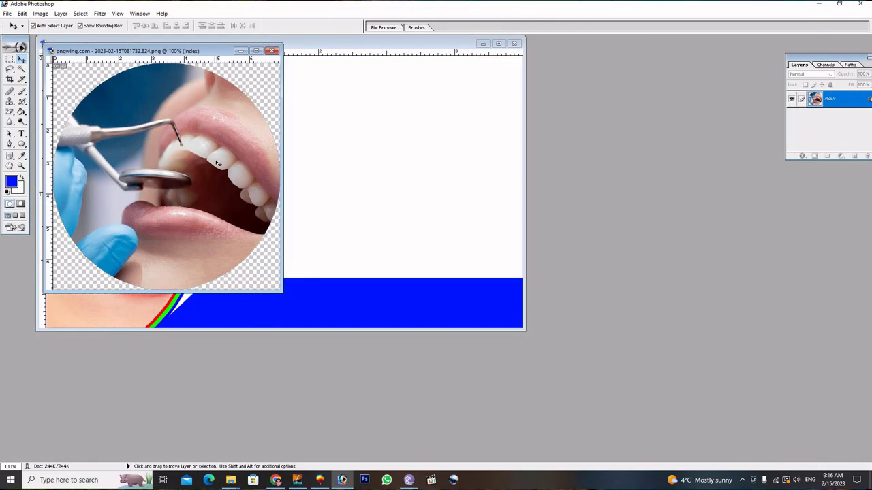
pyautogui.moveTo(259, 150); pyautogui.dragTo(284, 150)
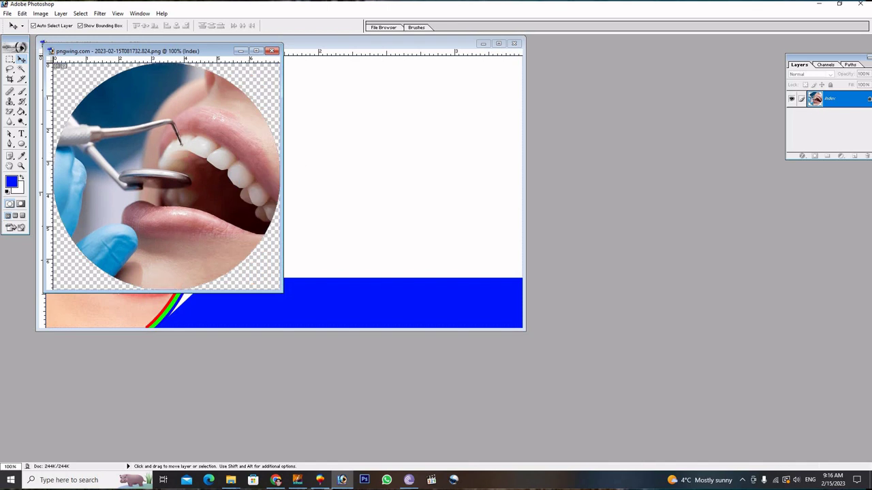
pyautogui.click(40, 13)
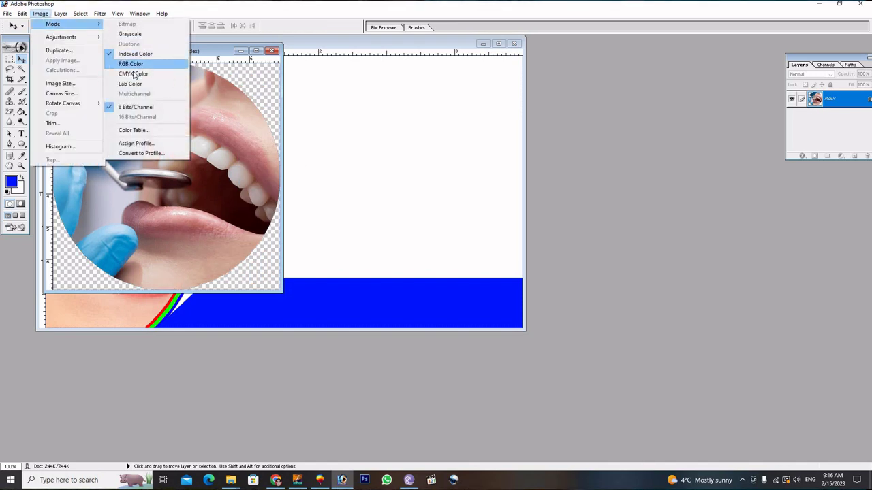
pyautogui.click(135, 73)
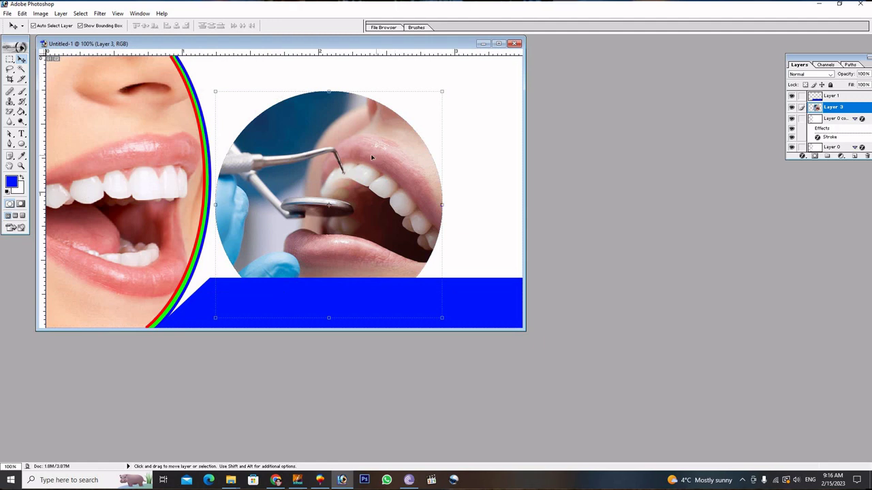
# Maximize the card, shift and shrink the smiling-mouth photo, then delete Layer 2.
pyautogui.click(135, 150)
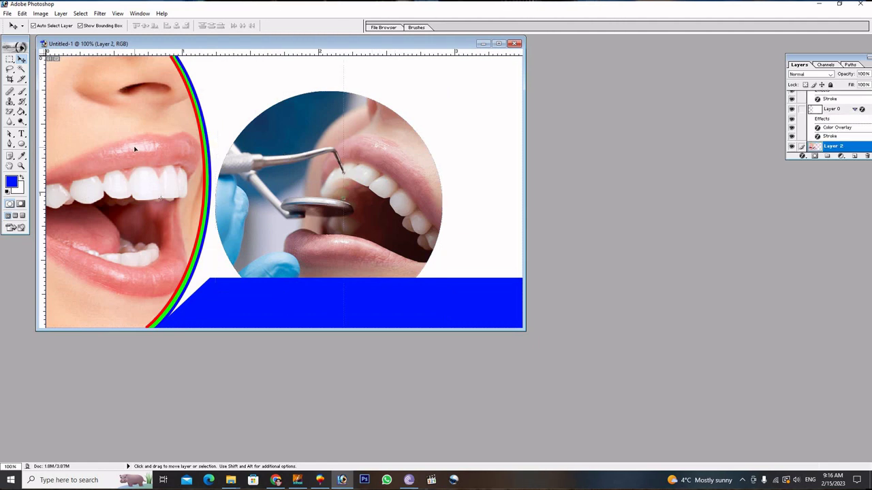
pyautogui.click(498, 43)
pyautogui.moveTo(351, 194); pyautogui.dragTo(410, 199)
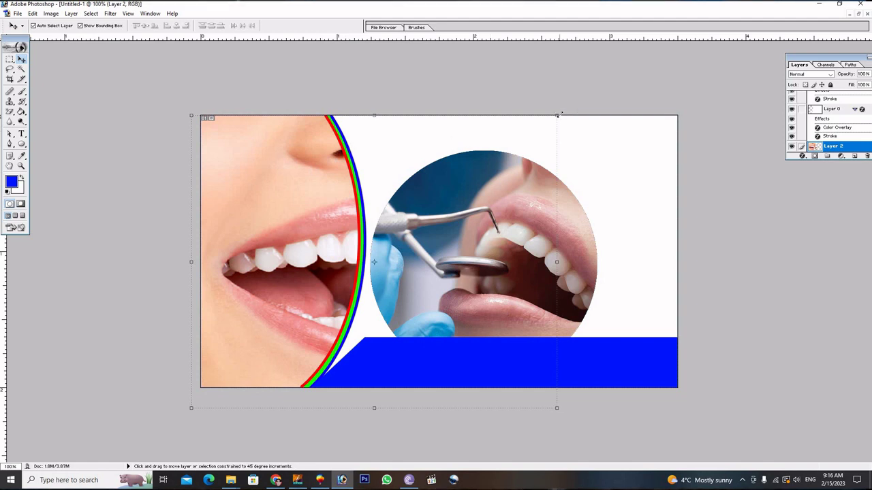
pyautogui.hotkey('ctrl', 't')
pyautogui.moveTo(530, 132); pyautogui.dragTo(311, 270)
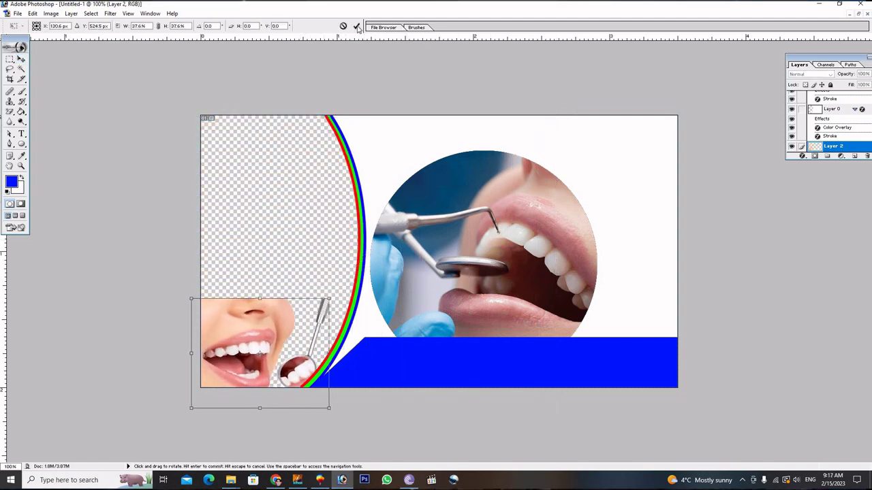
pyautogui.click(356, 26)
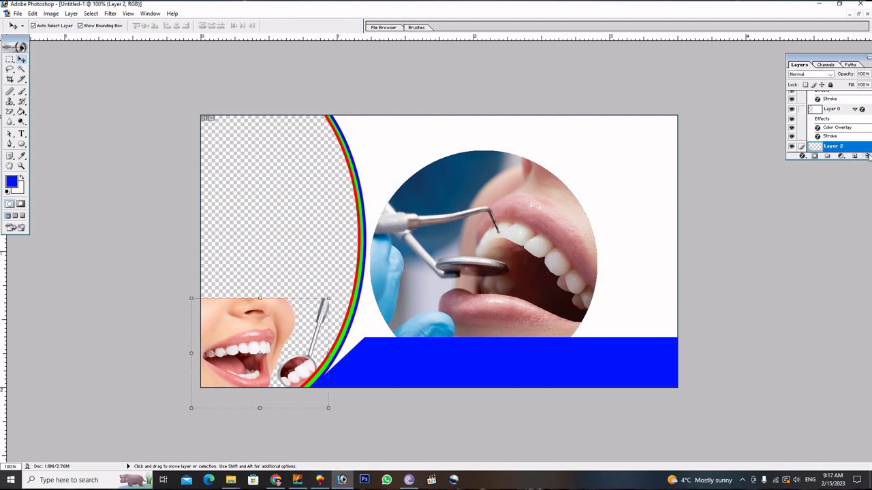
pyautogui.click(868, 156)
pyautogui.click(421, 180)
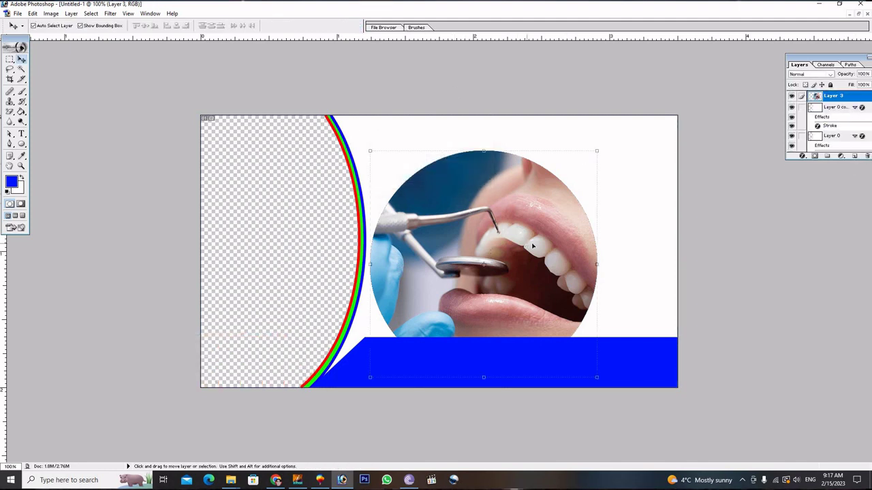
# Move the dentist photo over the left frame, flip it horizontally, and place it under Layer 0 copy.
pyautogui.moveTo(533, 246); pyautogui.dragTo(367, 235)
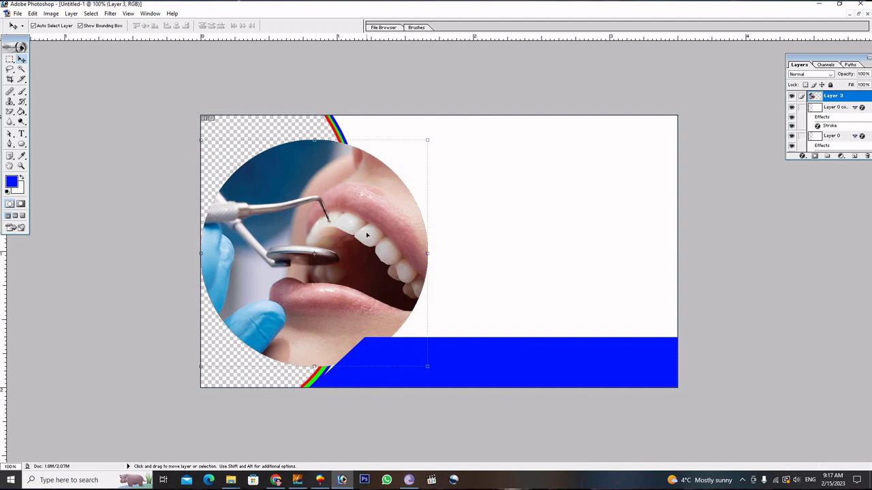
pyautogui.hotkey('ctrl', 't')
pyautogui.rightClick(367, 235)
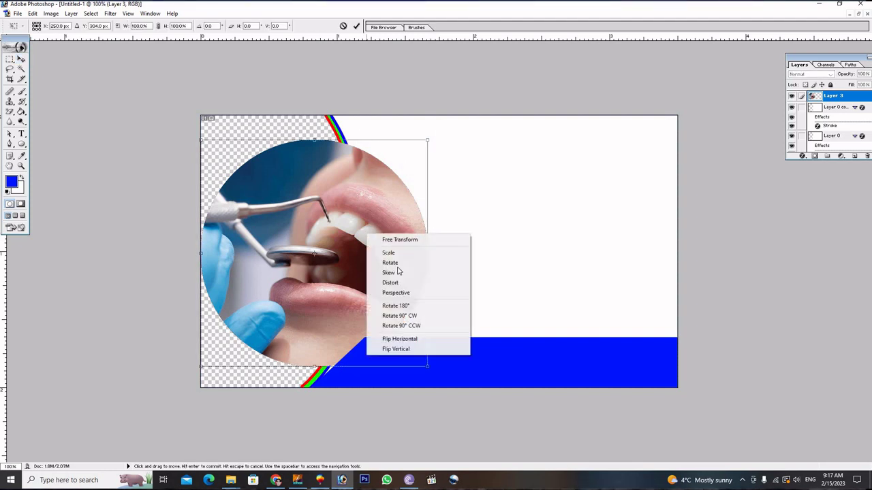
pyautogui.click(408, 339)
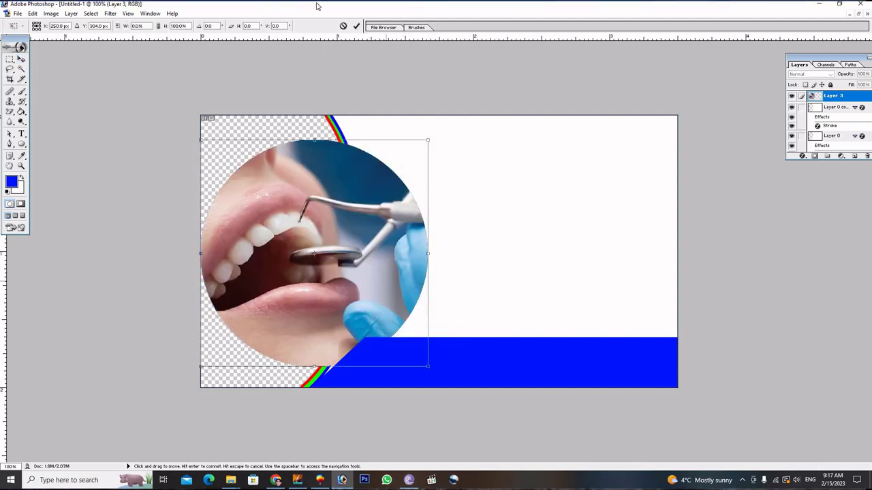
pyautogui.click(357, 28)
pyautogui.moveTo(314, 180); pyautogui.dragTo(304, 184)
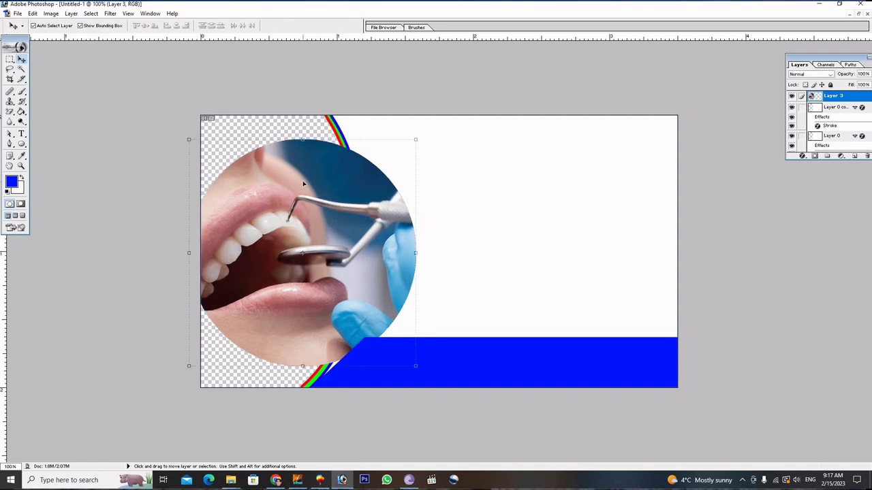
pyautogui.hotkey('ctrl', '[')
pyautogui.hotkey('ctrl', '[')
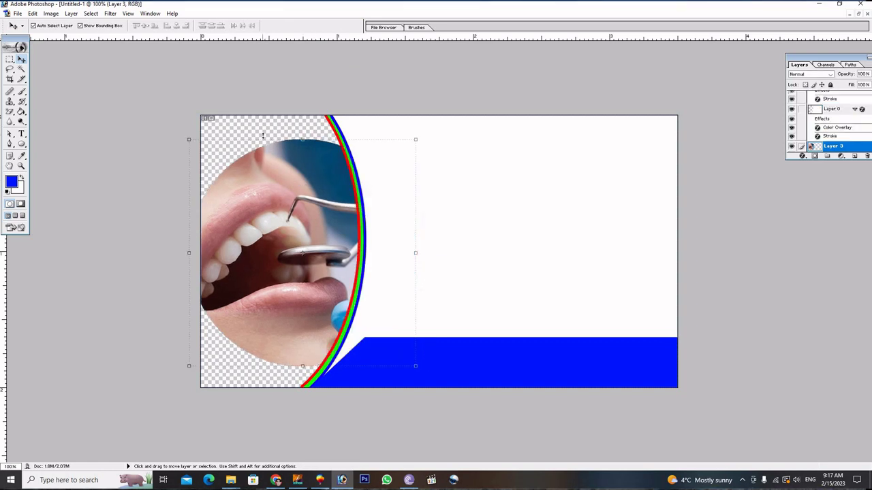
# Stretch the dentist photo to about 109.8% × 139.8% so it fills the frame.
pyautogui.moveTo(263, 139); pyautogui.dragTo(259, 89)
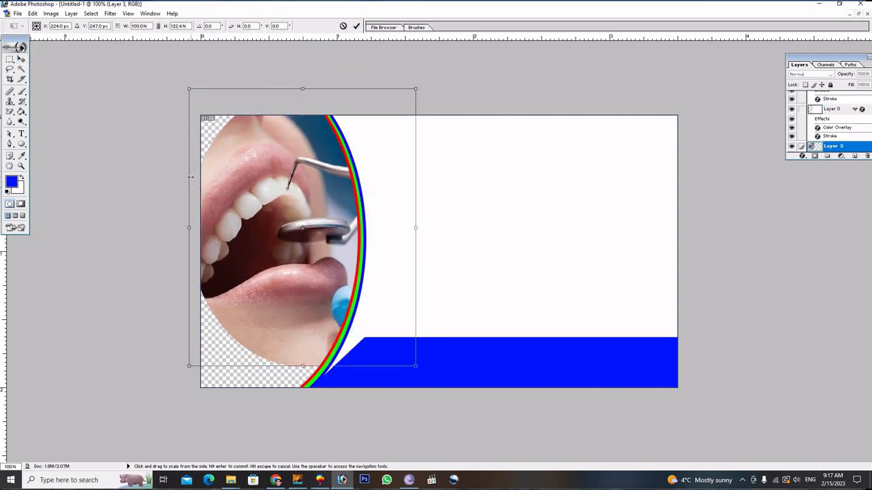
pyautogui.moveTo(191, 177); pyautogui.dragTo(154, 169)
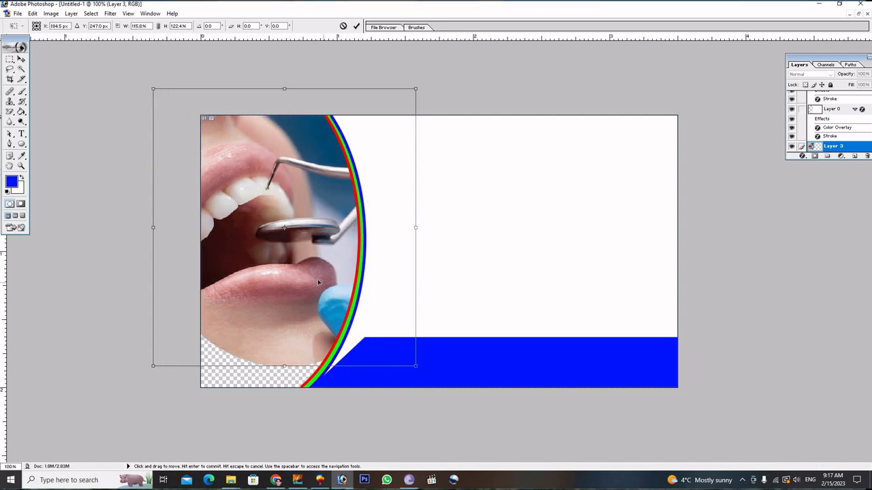
pyautogui.moveTo(318, 282); pyautogui.dragTo(299, 287)
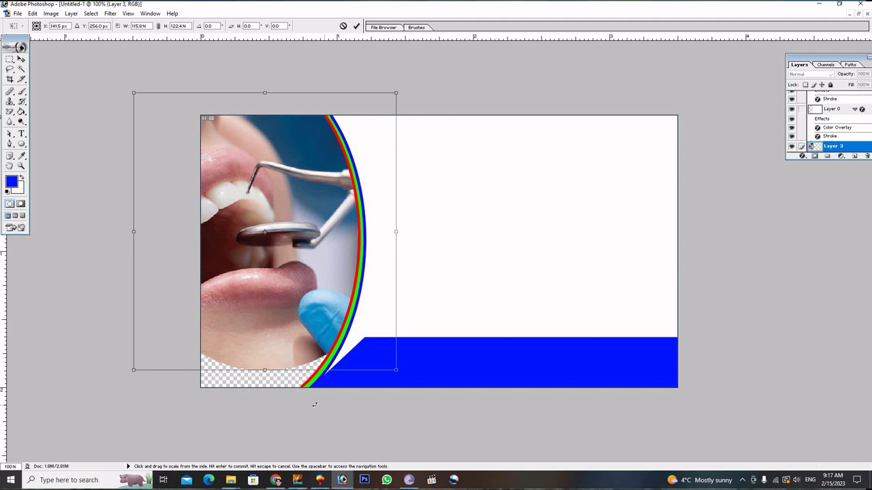
pyautogui.moveTo(292, 389); pyautogui.dragTo(298, 412)
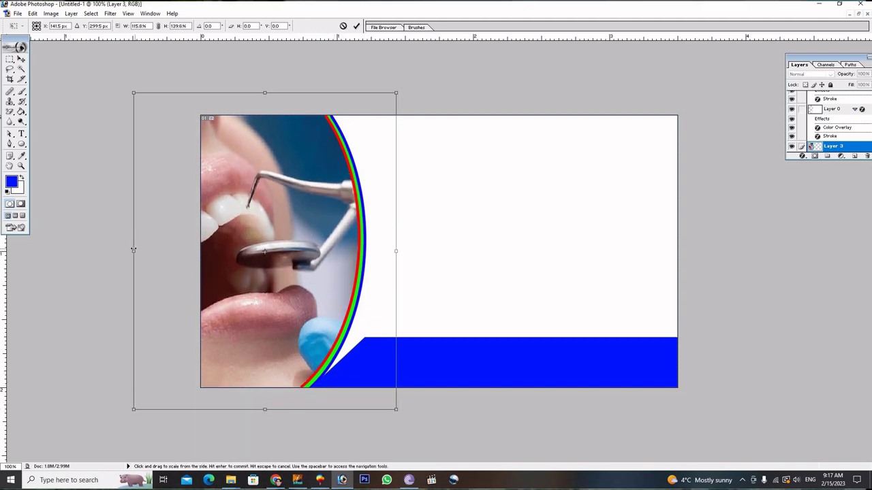
pyautogui.moveTo(124, 248); pyautogui.dragTo(145, 250)
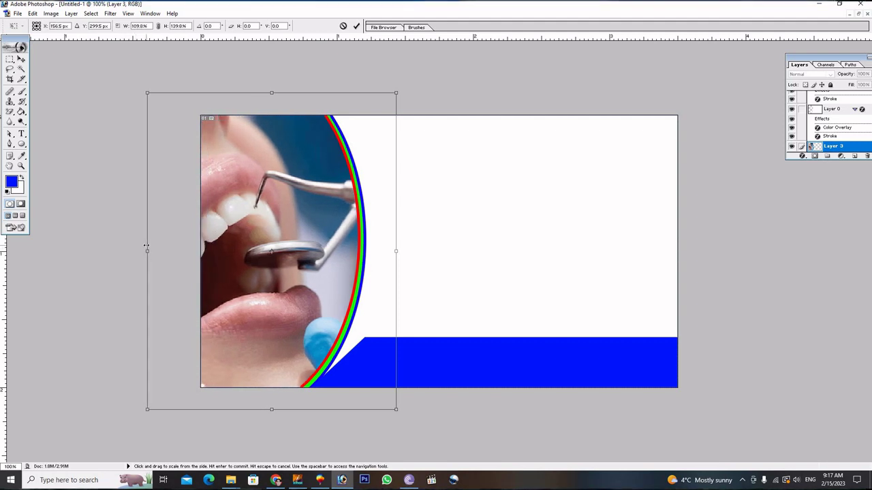
pyautogui.click(356, 27)
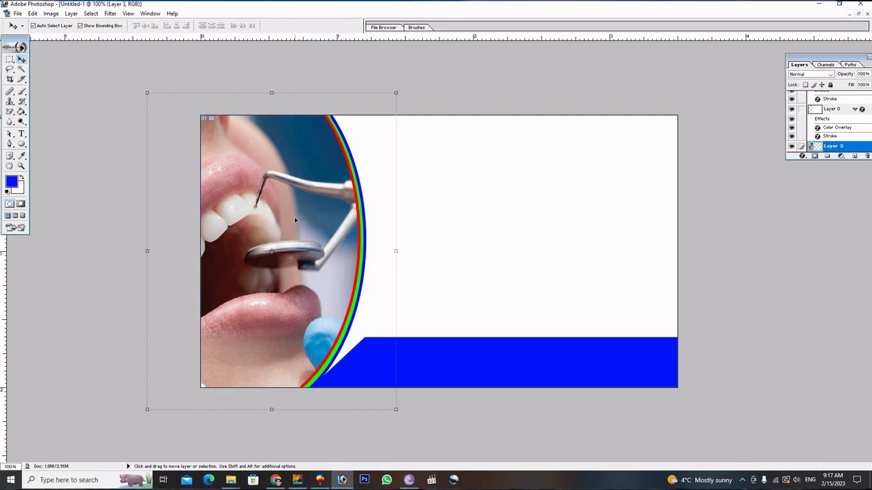
# Darken the dentist photo with a Curves adjustment (input 148, output 115) and reselect Layer 3.
pyautogui.hotkey('ctrl', 'm')
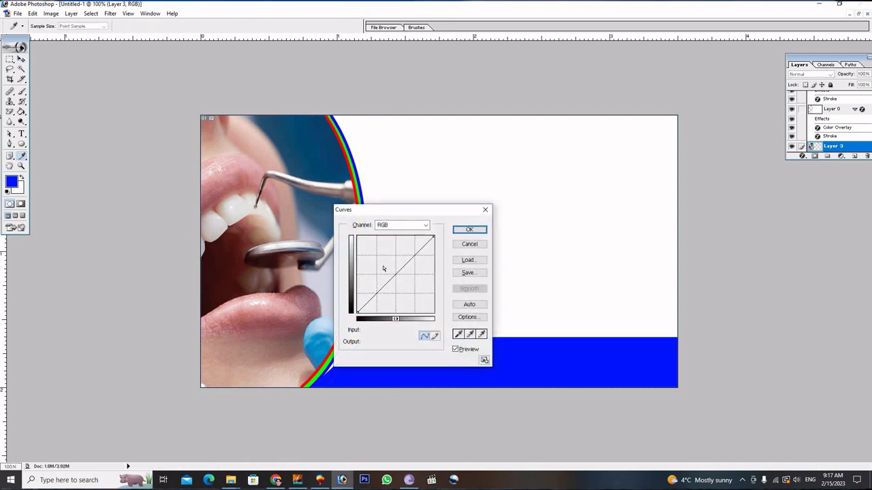
pyautogui.moveTo(395, 274); pyautogui.dragTo(401, 277)
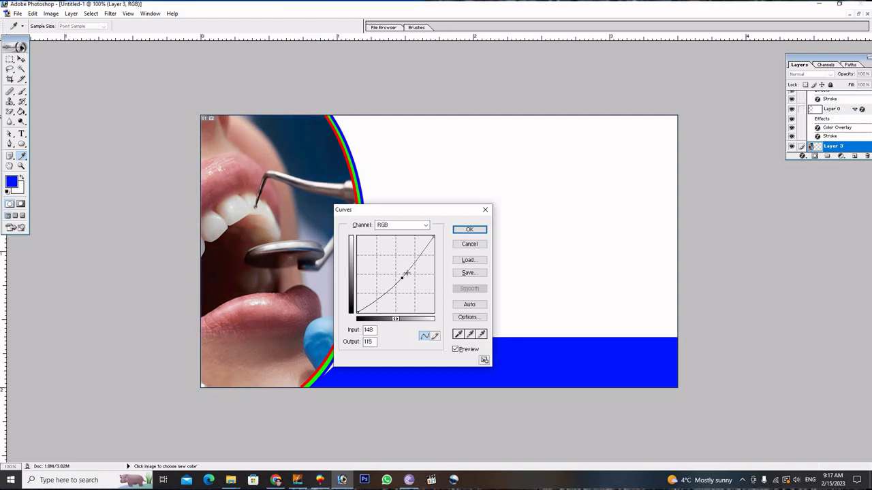
pyautogui.click(469, 229)
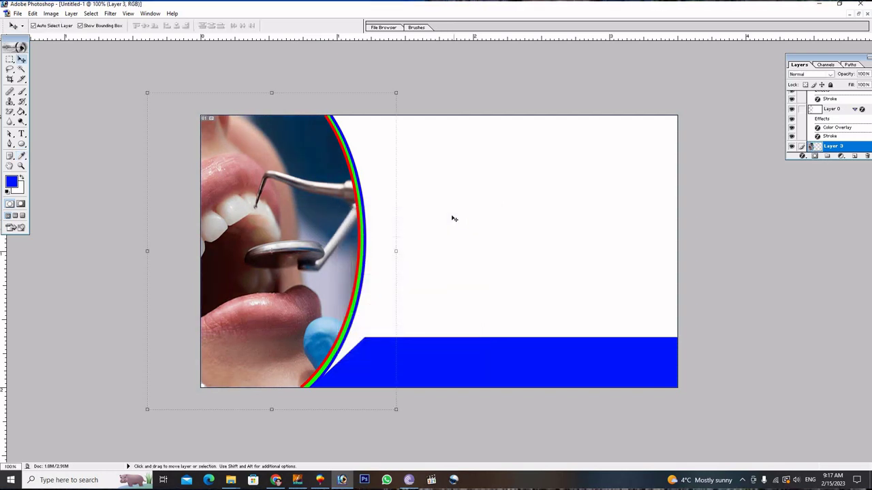
pyautogui.keyDown('alt'); pyautogui.click(453, 218); pyautogui.keyUp('alt')
pyautogui.hotkey('alt', ',')
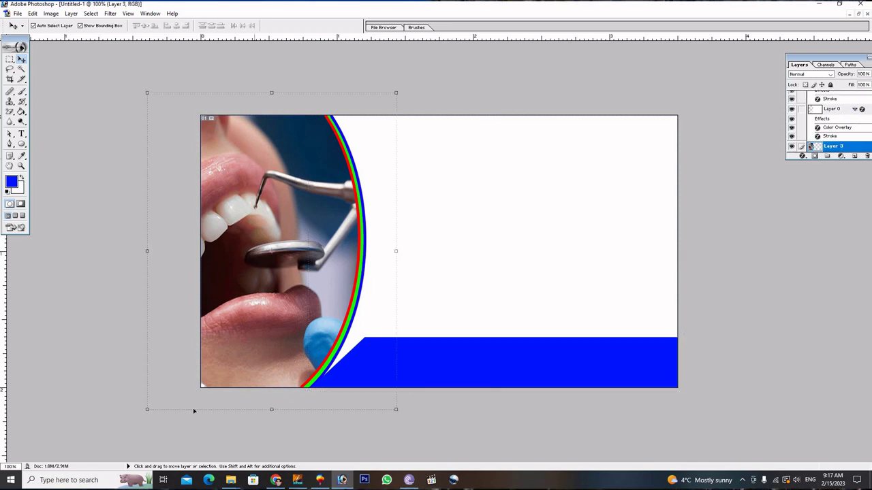
# Bring the smiling woman with braces image from Downloads into the business card.
pyautogui.moveTo(231, 479)
pyautogui.click(201, 436)
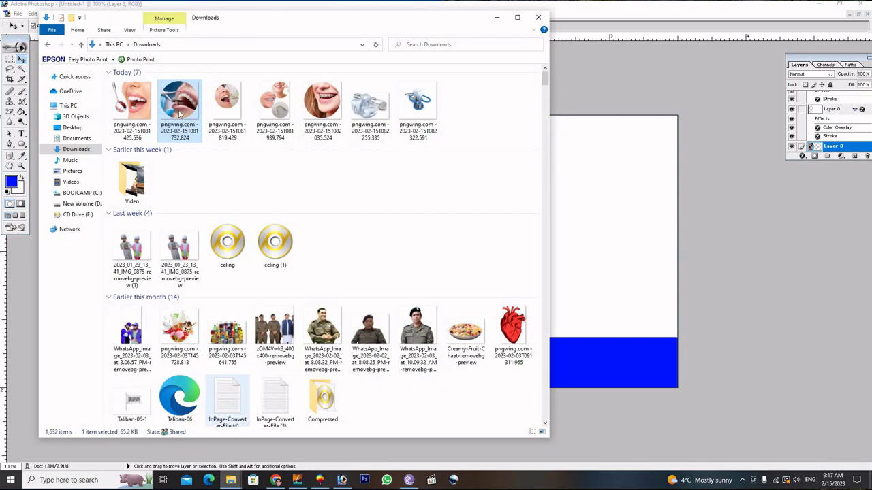
pyautogui.click(227, 106)
pyautogui.click(320, 104)
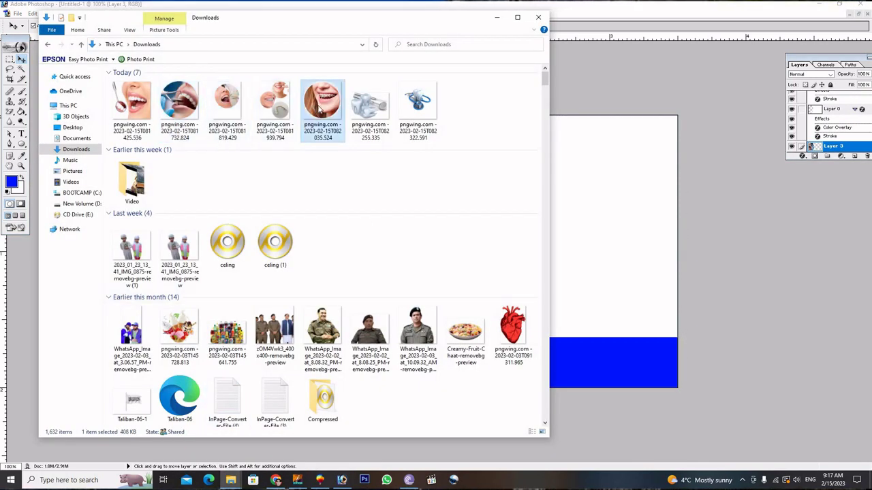
pyautogui.click(558, 270)
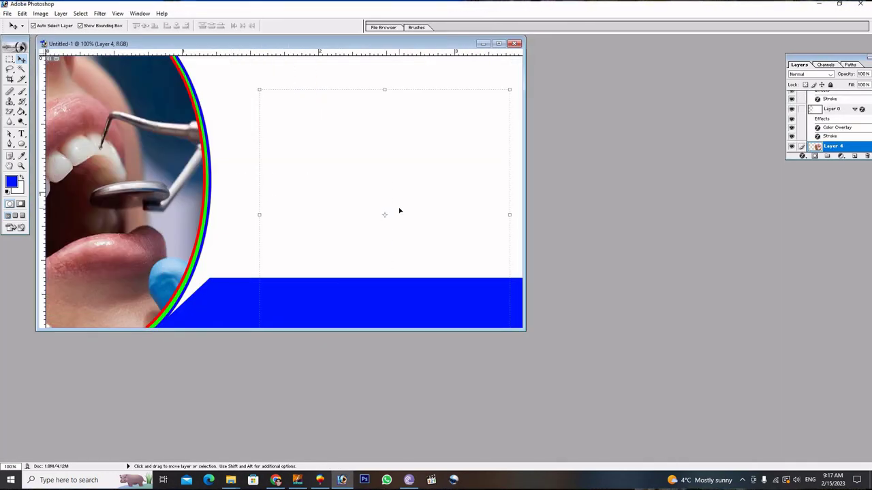
# Move the braces layer to the top, scale it to about 41.3%, and place it above the band.
pyautogui.hotkey('ctrl', 'shift', ']')
pyautogui.hotkey('ctrl', 'g')
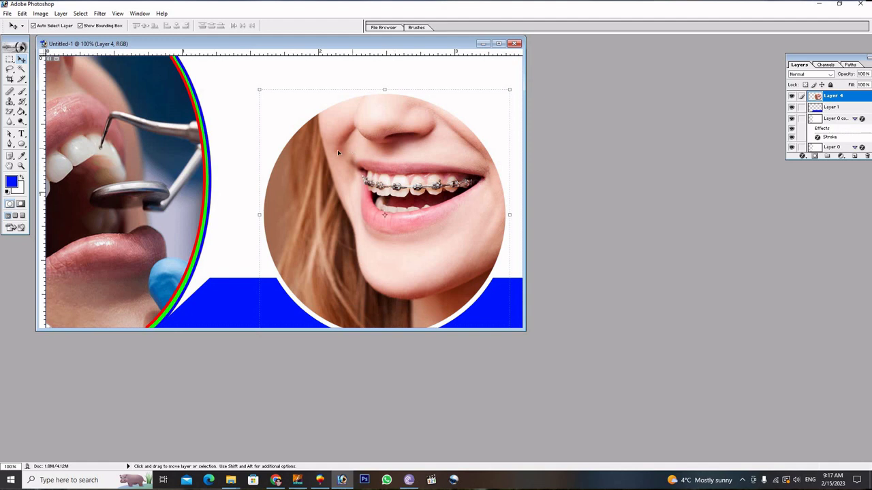
pyautogui.moveTo(258, 88); pyautogui.dragTo(399, 229)
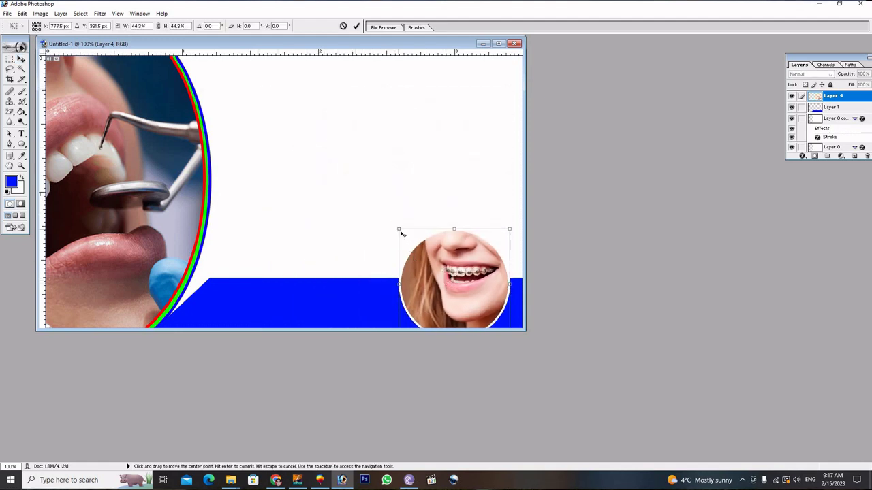
pyautogui.moveTo(433, 266); pyautogui.dragTo(349, 208)
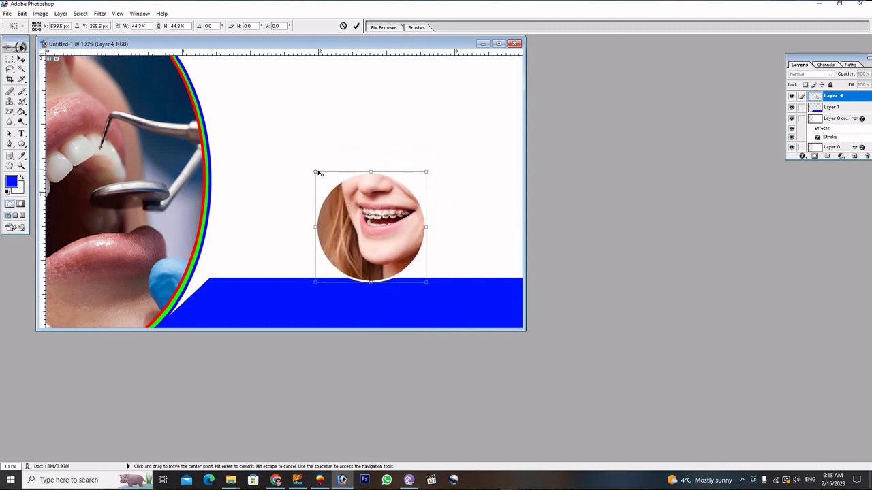
pyautogui.moveTo(318, 174); pyautogui.dragTo(324, 181)
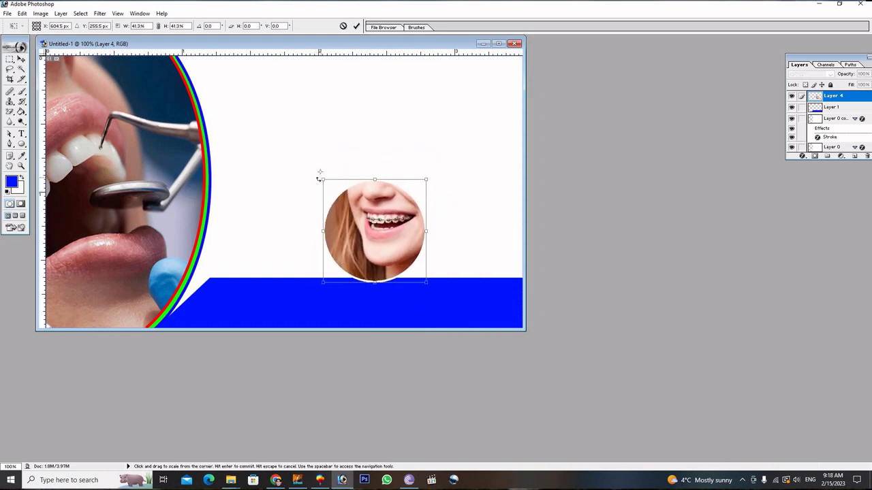
pyautogui.click(356, 26)
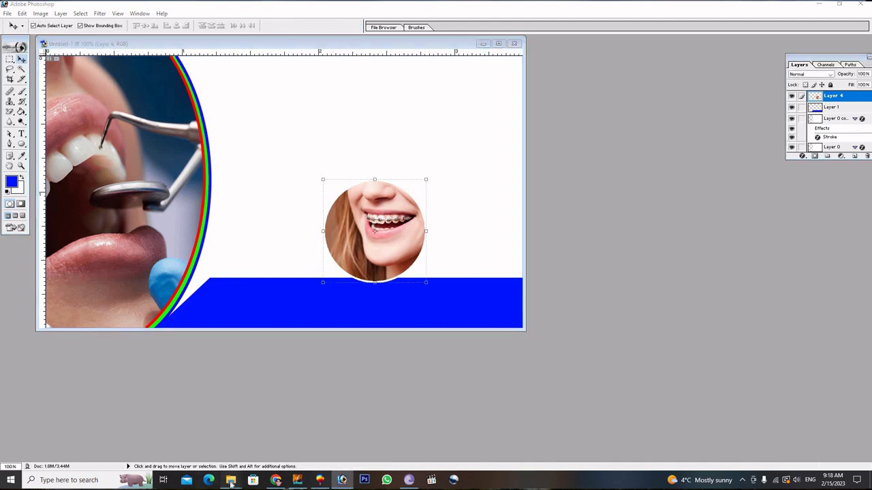
# Add the dentist-examining-patient image, shrink it, and place it left of the braces circle.
pyautogui.moveTo(231, 481)
pyautogui.click(194, 447)
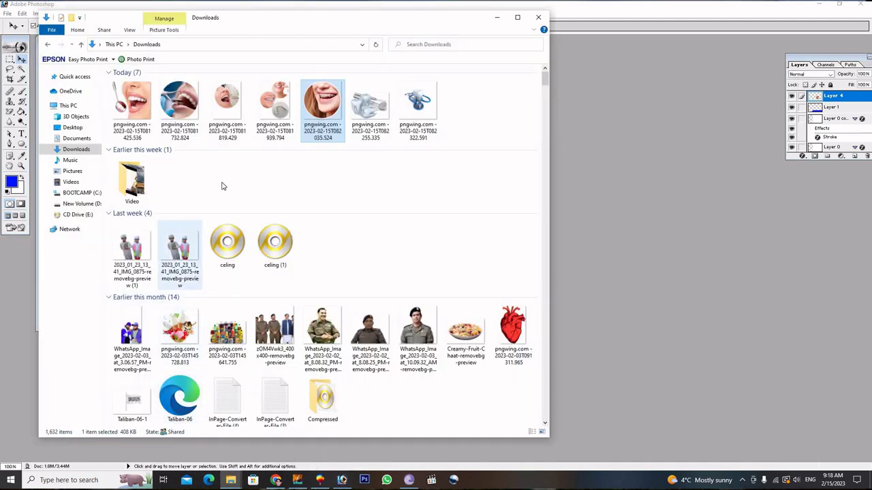
pyautogui.click(176, 106)
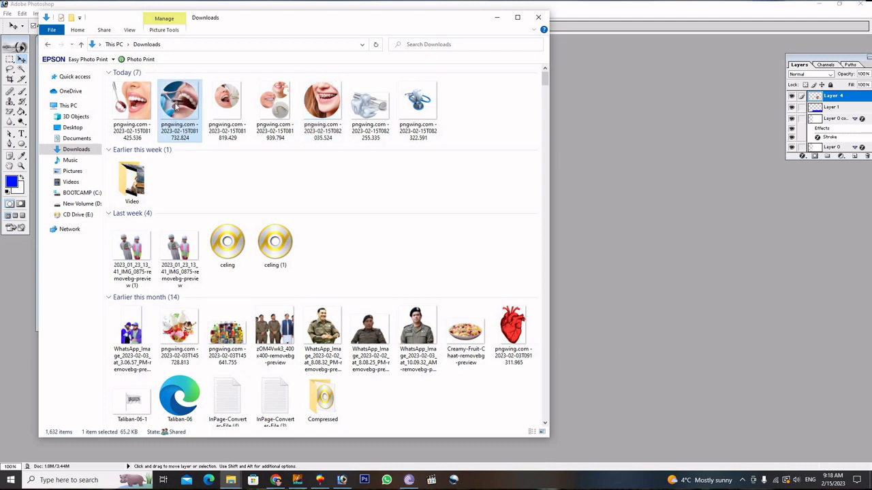
pyautogui.click(231, 102)
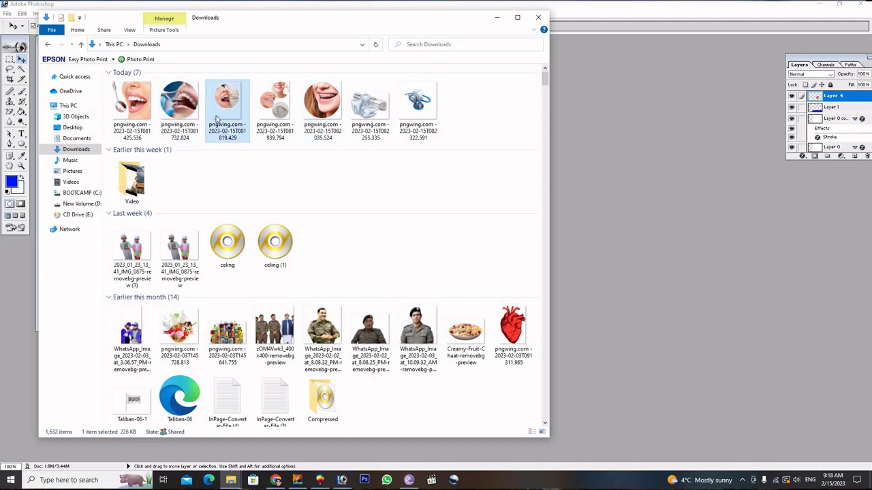
pyautogui.moveTo(232, 103); pyautogui.dragTo(267, 195)
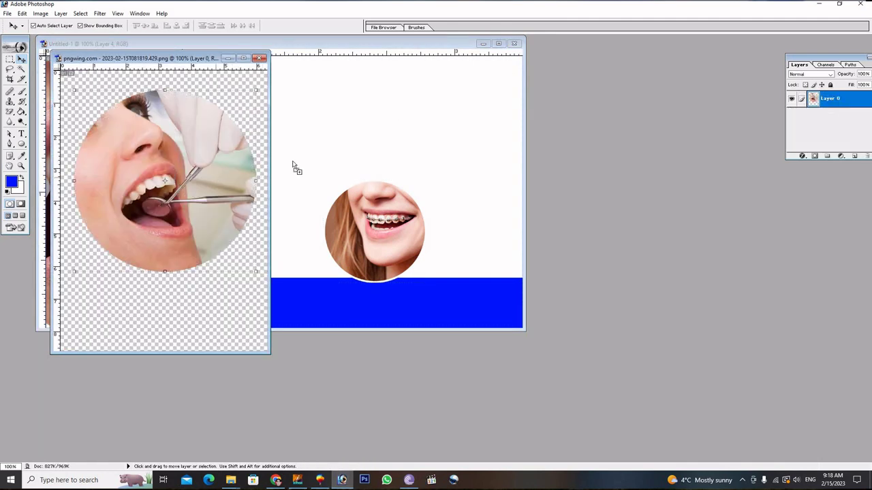
pyautogui.moveTo(164, 176); pyautogui.dragTo(331, 150)
pyautogui.hotkey('ctrl', 't')
pyautogui.moveTo(372, 59); pyautogui.dragTo(303, 145)
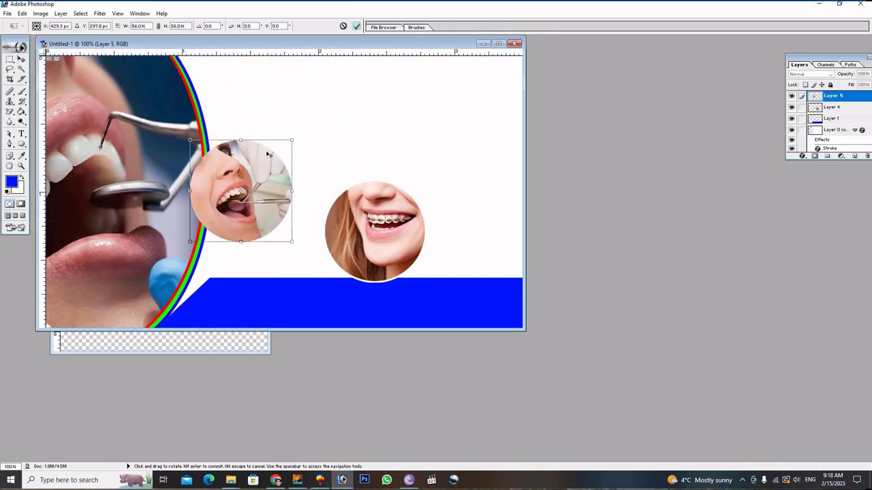
pyautogui.press('Return')
pyautogui.moveTo(267, 186); pyautogui.dragTo(294, 223)
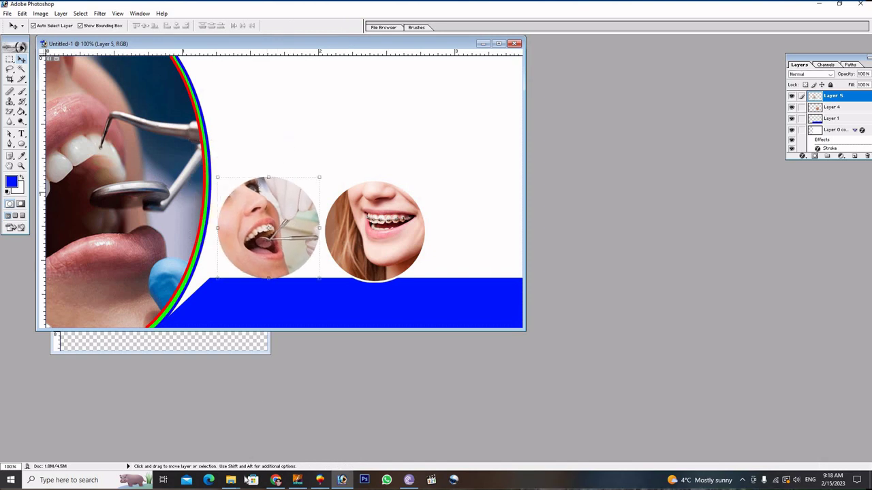
# Add the dental tools close-up, shrink it, and position it right of the braces circle.
pyautogui.moveTo(230, 481)
pyautogui.click(201, 441)
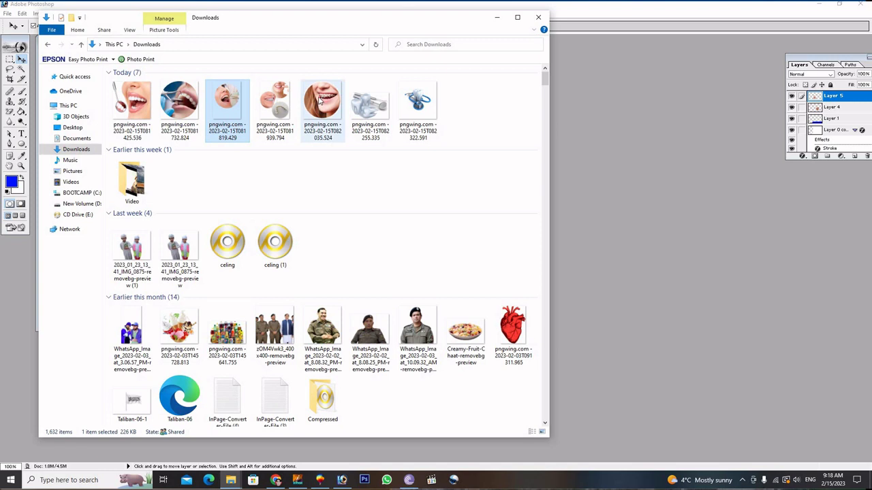
pyautogui.click(184, 102)
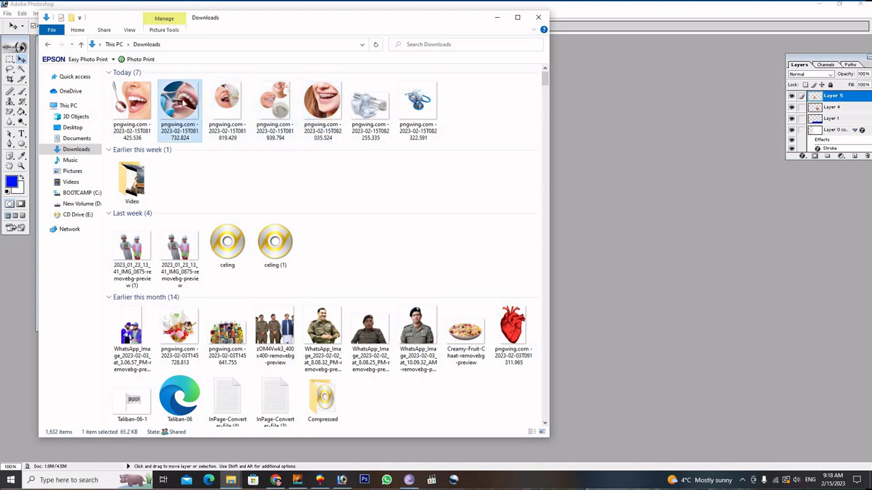
pyautogui.moveTo(211, 152); pyautogui.dragTo(425, 167)
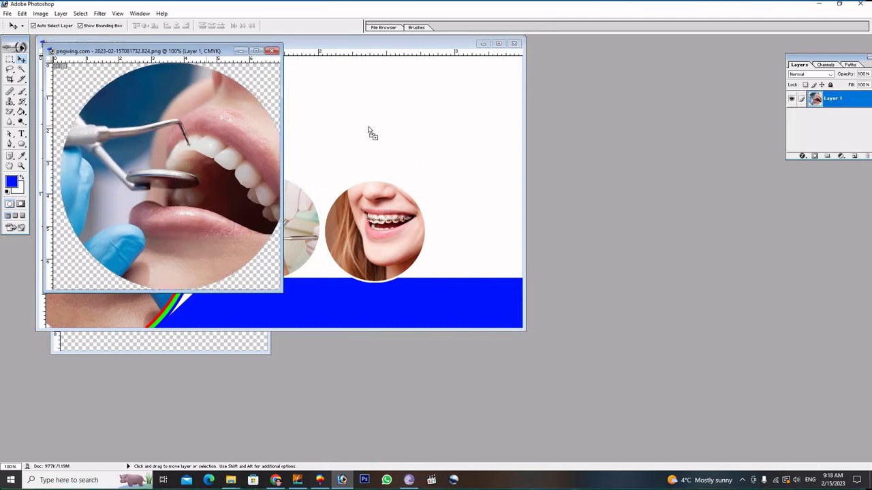
pyautogui.moveTo(232, 85); pyautogui.dragTo(454, 94)
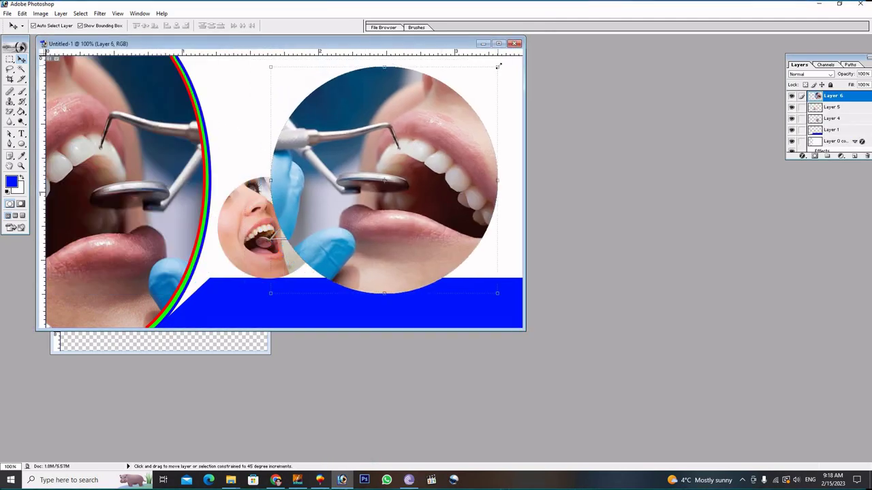
pyautogui.moveTo(498, 67); pyautogui.dragTo(416, 178)
pyautogui.moveTo(333, 225); pyautogui.dragTo(484, 215)
pyautogui.click(356, 26)
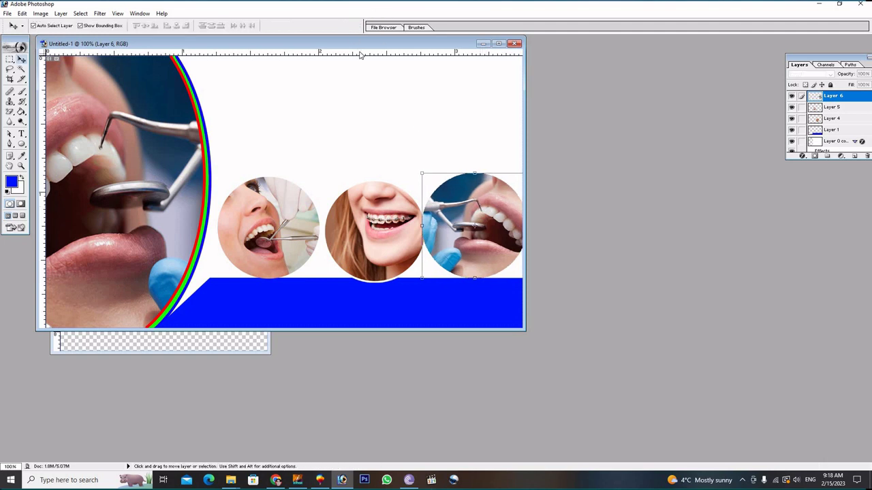
# Maximize the document, move the braces circle left beside the arcs, and shrink it to about 90%.
pyautogui.click(498, 44)
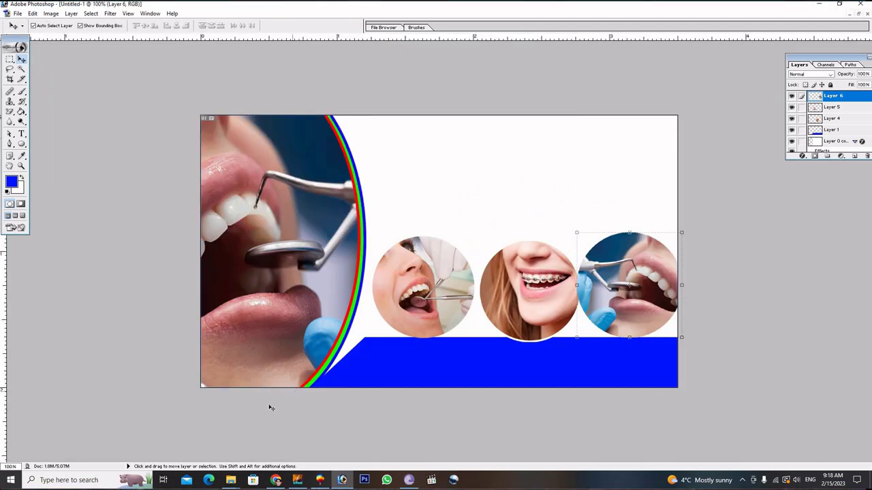
pyautogui.moveTo(443, 300); pyautogui.dragTo(504, 202)
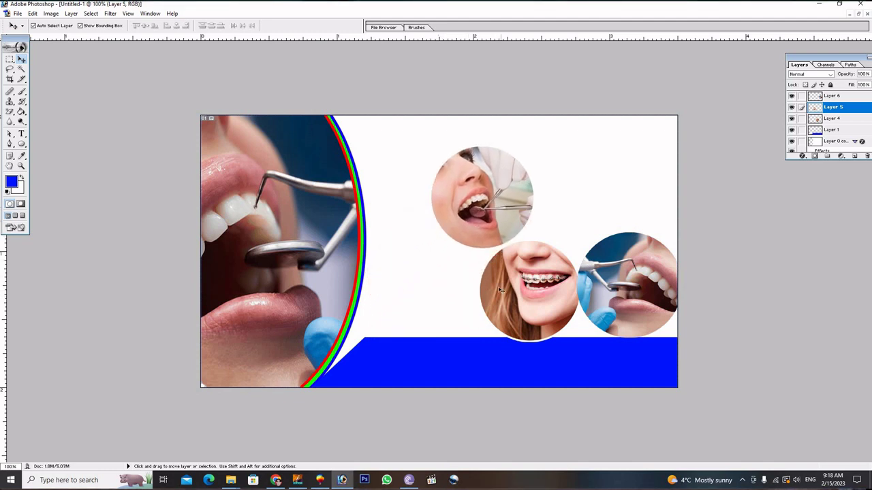
pyautogui.click(504, 305)
pyautogui.moveTo(504, 304); pyautogui.dragTo(390, 298)
pyautogui.moveTo(362, 233); pyautogui.dragTo(372, 243)
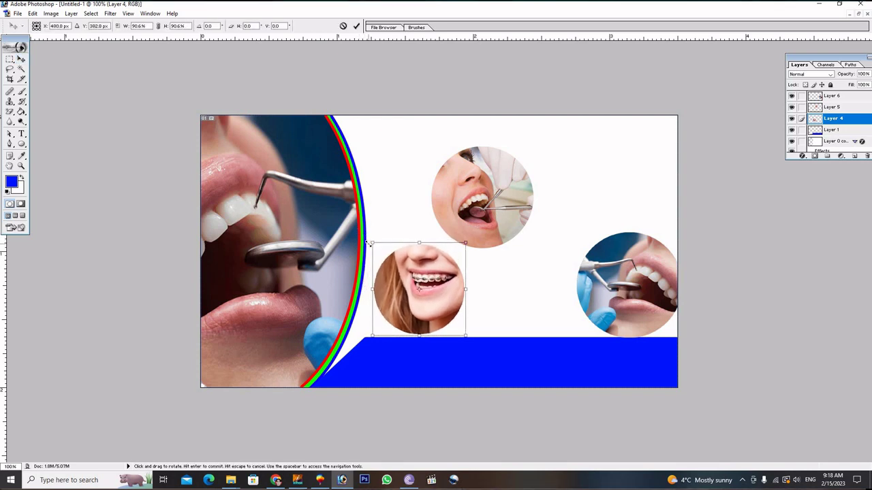
pyautogui.click(357, 26)
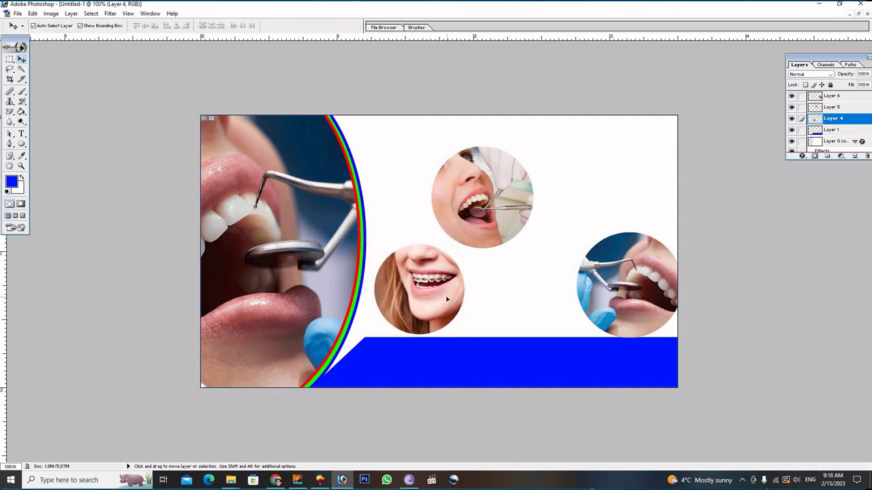
pyautogui.moveTo(447, 299); pyautogui.dragTo(435, 302)
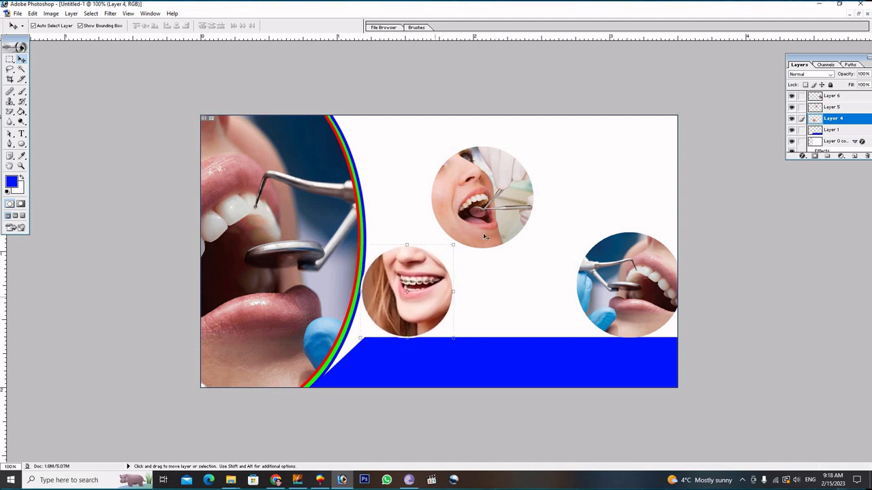
# Return the patient-exam circle to the middle of the row, enlarged to about 123% × 120%.
pyautogui.moveTo(502, 210); pyautogui.dragTo(534, 299)
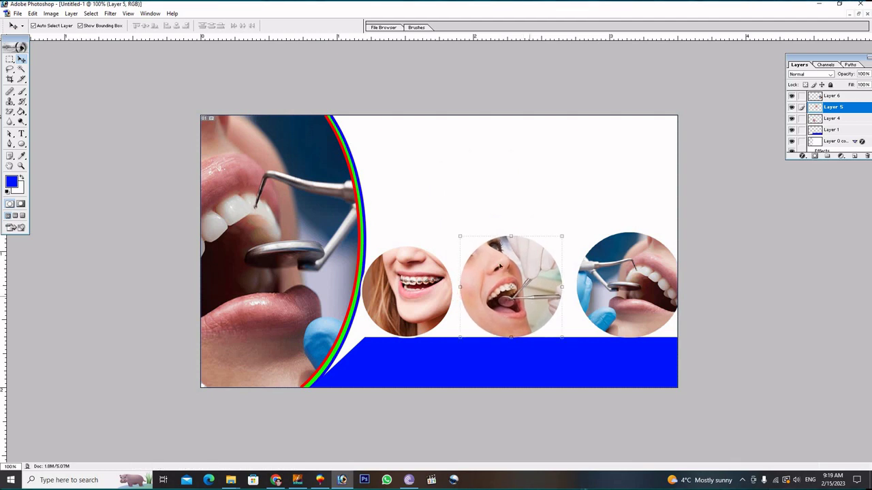
pyautogui.moveTo(458, 235); pyautogui.dragTo(451, 227)
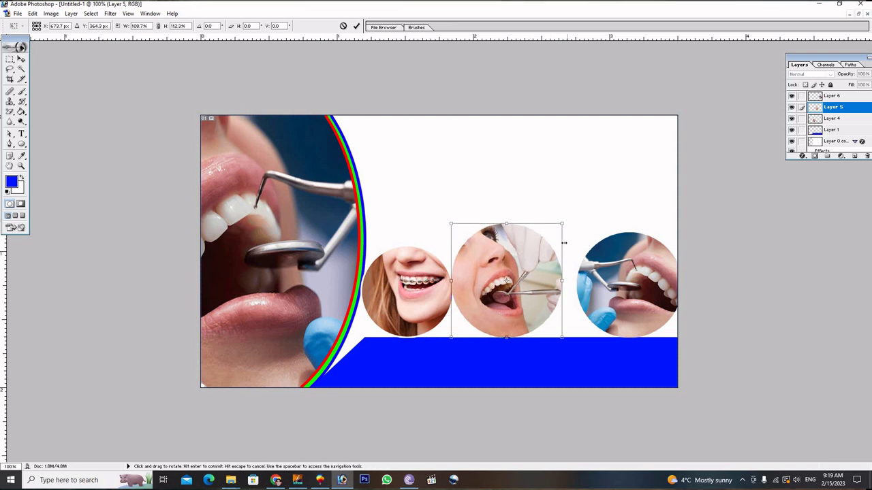
pyautogui.moveTo(562, 282); pyautogui.dragTo(570, 282)
pyautogui.moveTo(507, 227); pyautogui.dragTo(511, 215)
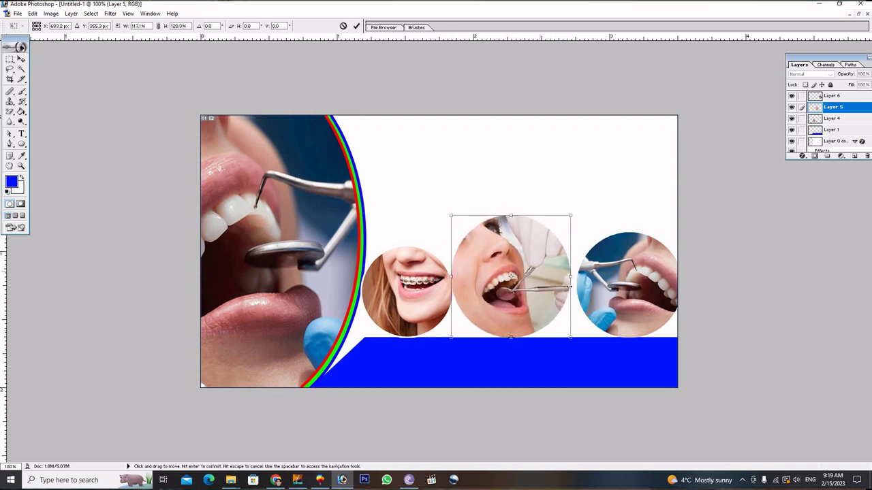
pyautogui.moveTo(571, 291); pyautogui.dragTo(580, 291)
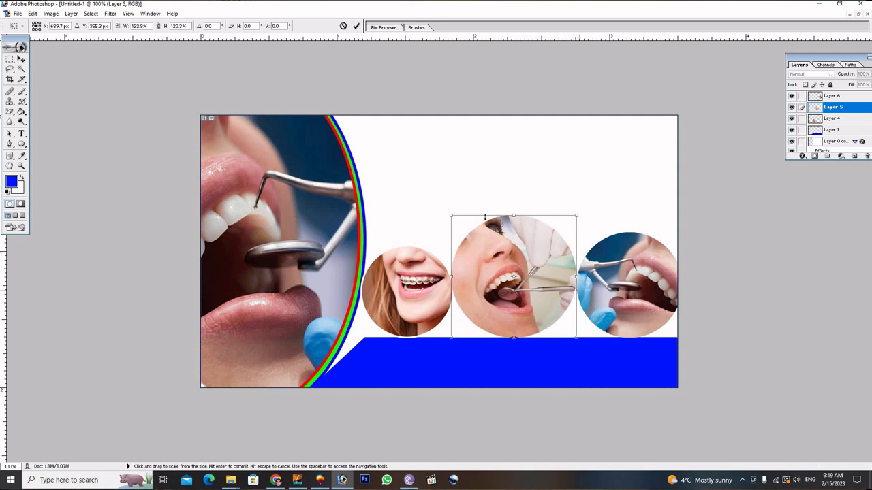
pyautogui.click(357, 27)
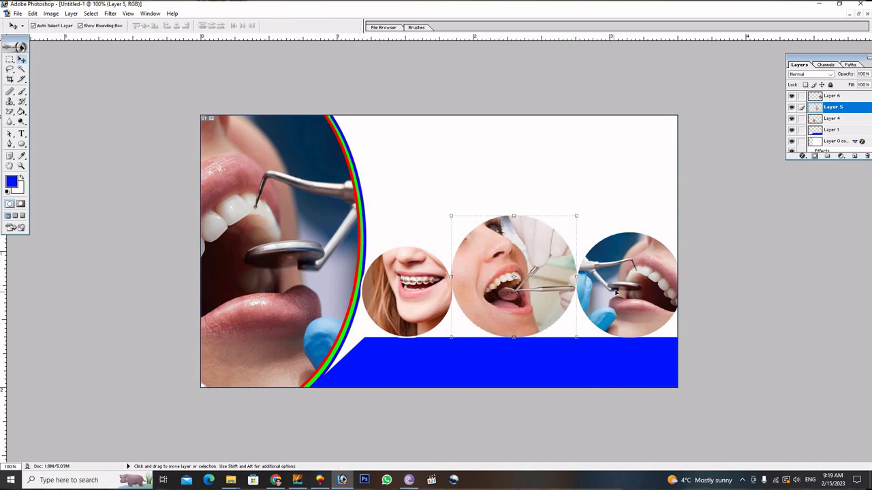
# Shrink the tools close-up circle to 90.7%, nudge it left and down, and shift the middle circle slightly right.
pyautogui.click(616, 292)
pyautogui.hotkey('ctrl', 't')
pyautogui.moveTo(578, 233); pyautogui.dragTo(586, 242)
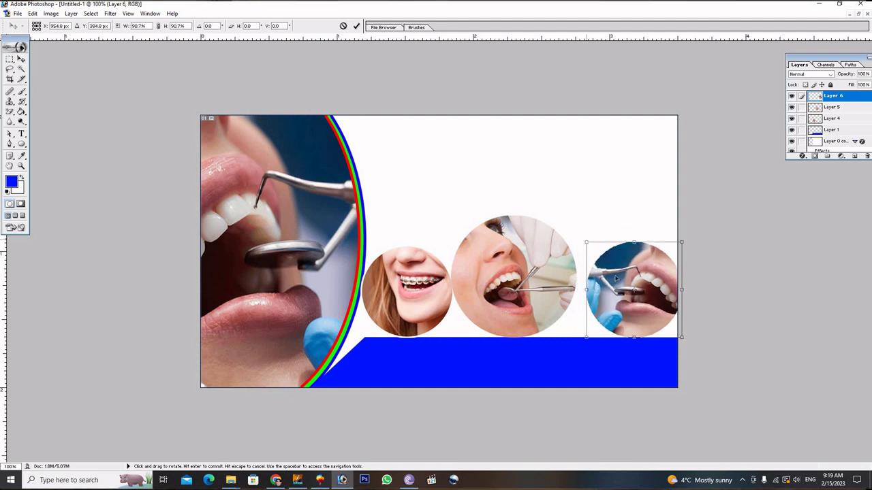
pyautogui.press('Left')
pyautogui.press('Left')
pyautogui.press('Left')
pyautogui.press('Left')
pyautogui.press('Left')
pyautogui.press('Left')
pyautogui.press('Left')
pyautogui.press('Left')
pyautogui.press('Left')
pyautogui.press('Left')
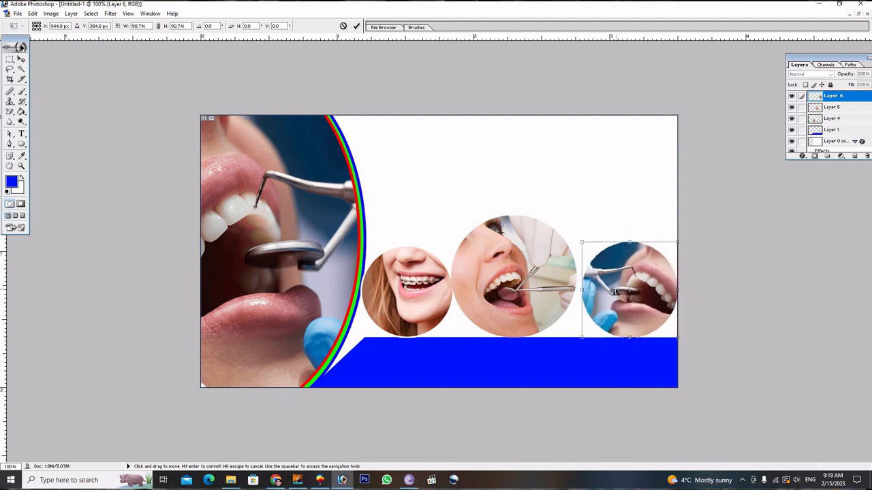
pyautogui.press('Down')
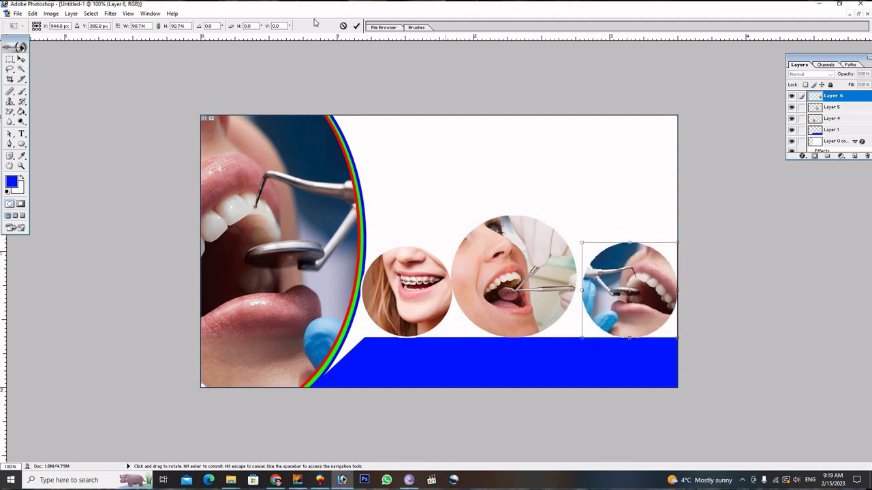
pyautogui.click(356, 26)
pyautogui.moveTo(528, 254); pyautogui.dragTo(532, 252)
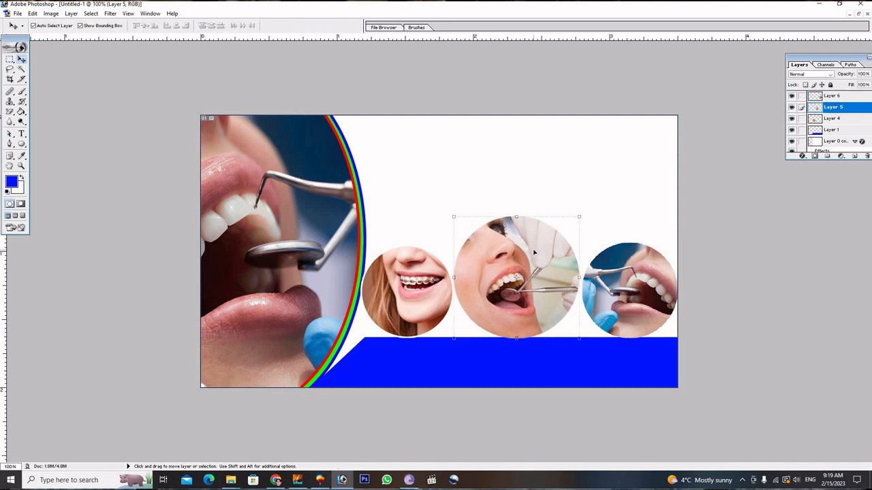
# Add a black Stroke layer style to the middle circle photo.
pyautogui.click(801, 156)
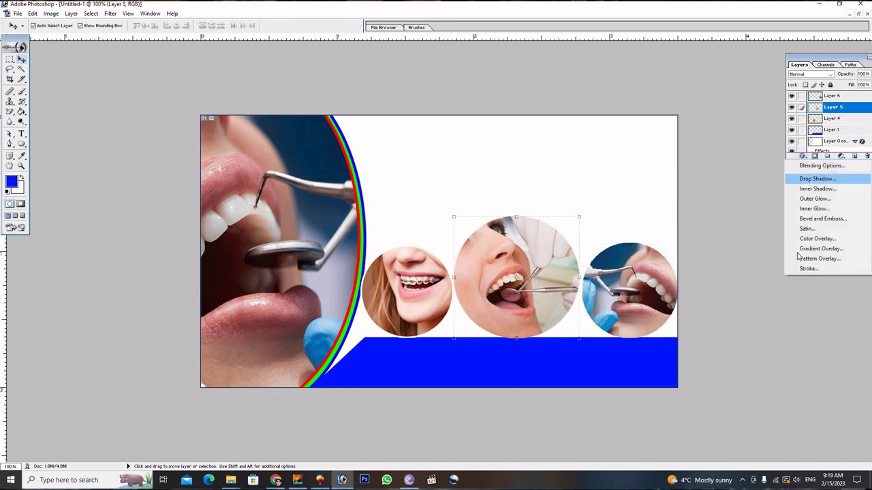
pyautogui.click(805, 272)
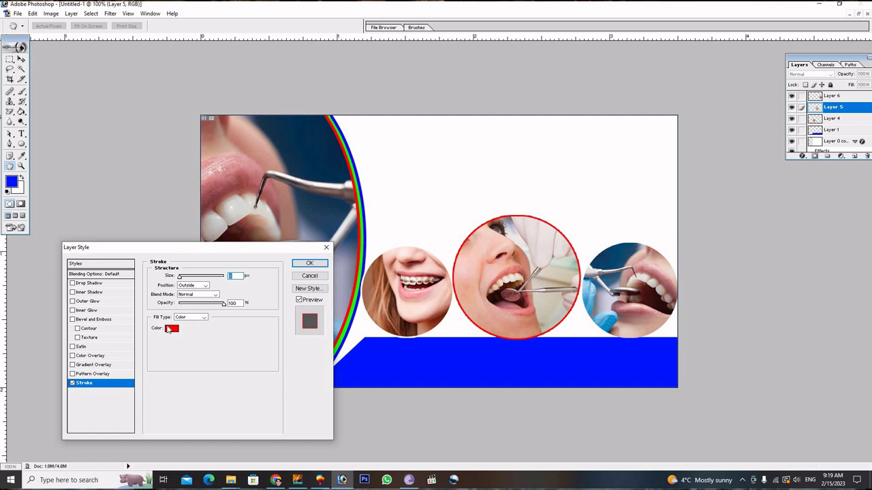
pyautogui.click(173, 329)
pyautogui.click(181, 339)
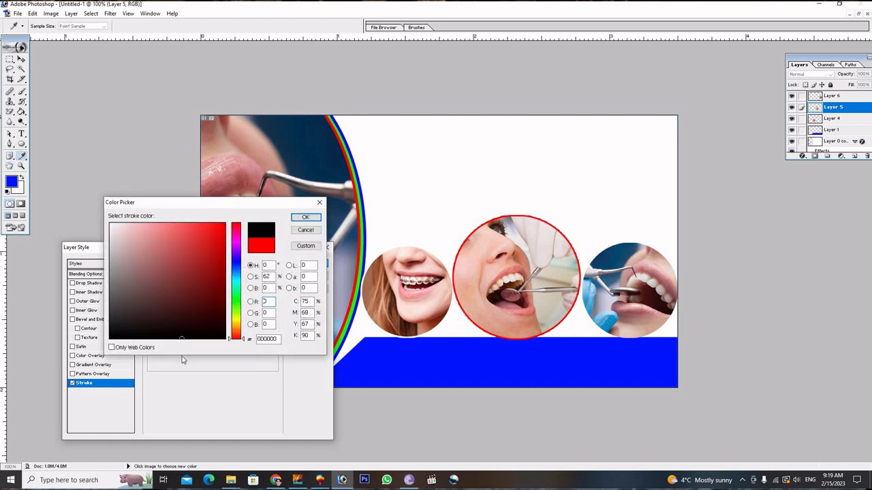
pyautogui.click(305, 216)
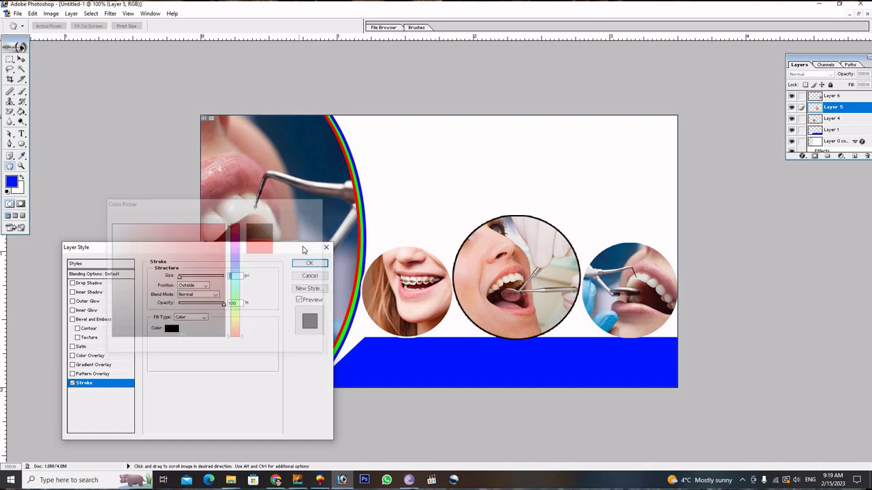
pyautogui.click(309, 265)
pyautogui.press('v')
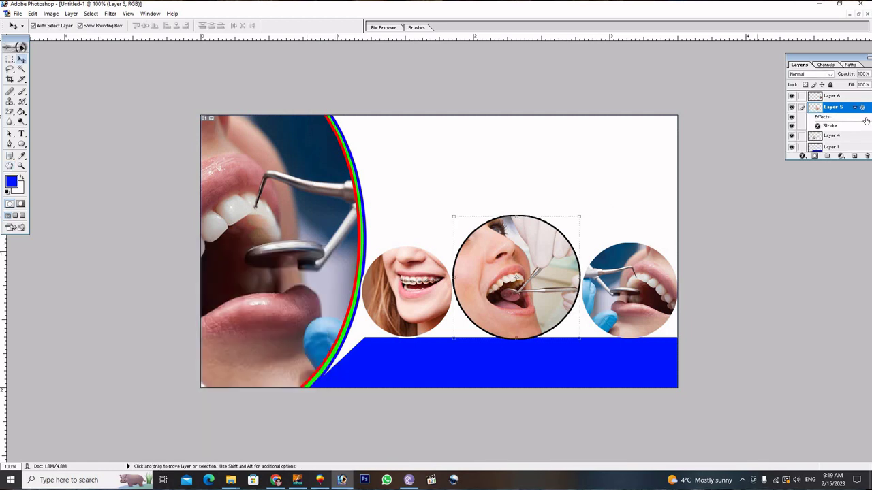
# Copy the middle circle's stroke style and paste it onto the right and left circles.
pyautogui.rightClick(860, 109)
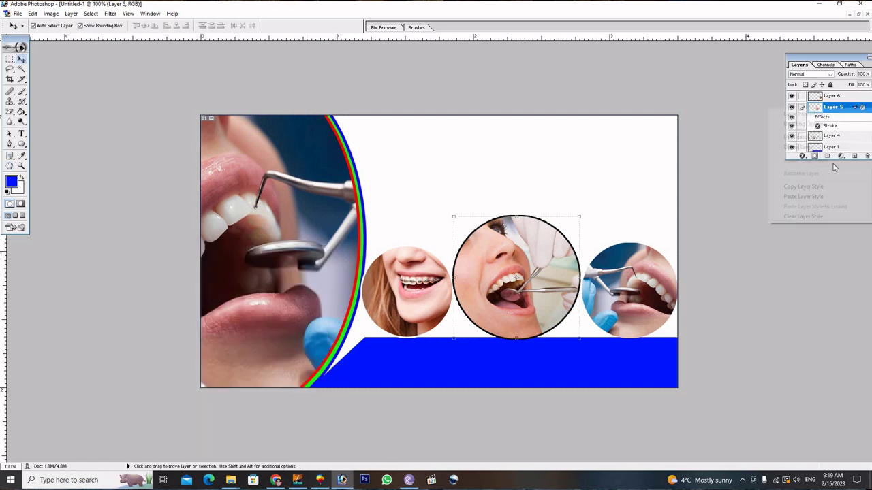
pyautogui.click(810, 189)
pyautogui.click(654, 272)
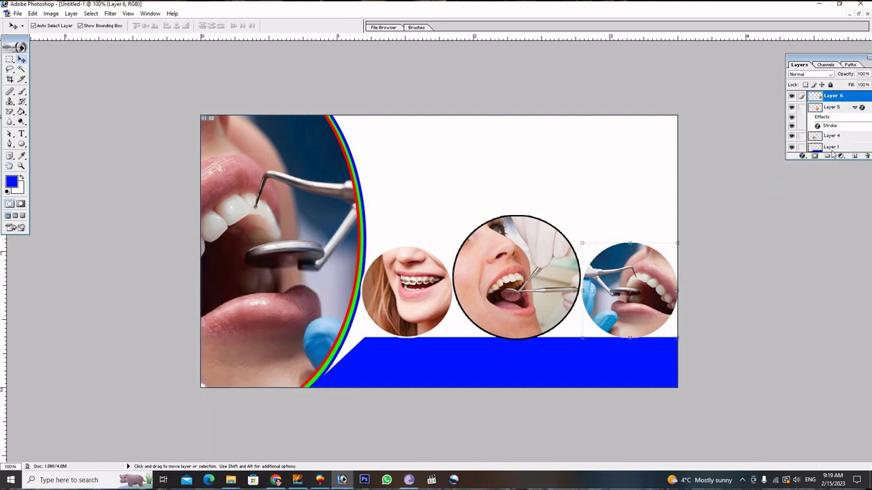
pyautogui.rightClick(856, 100)
pyautogui.click(798, 187)
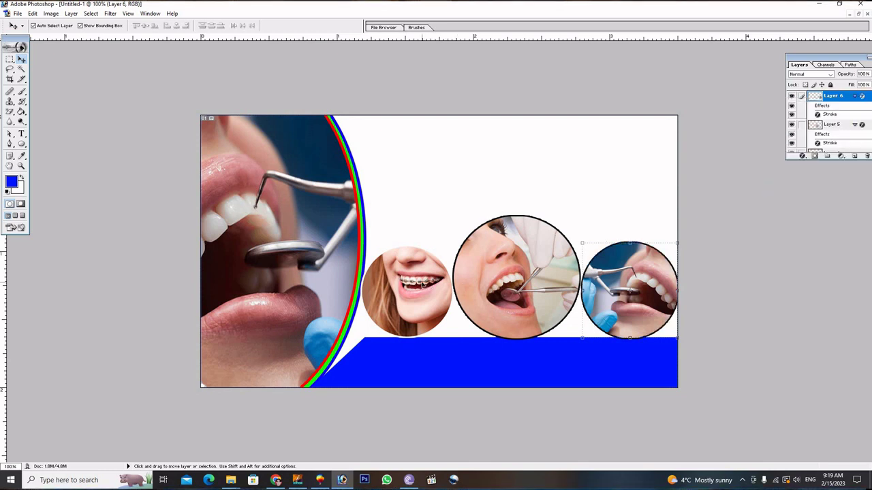
pyautogui.click(835, 146)
pyautogui.rightClick(840, 154)
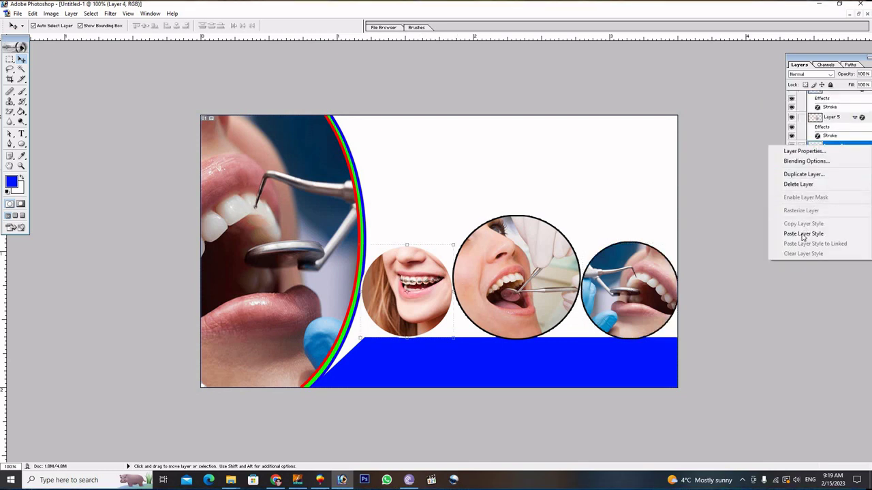
pyautogui.click(804, 236)
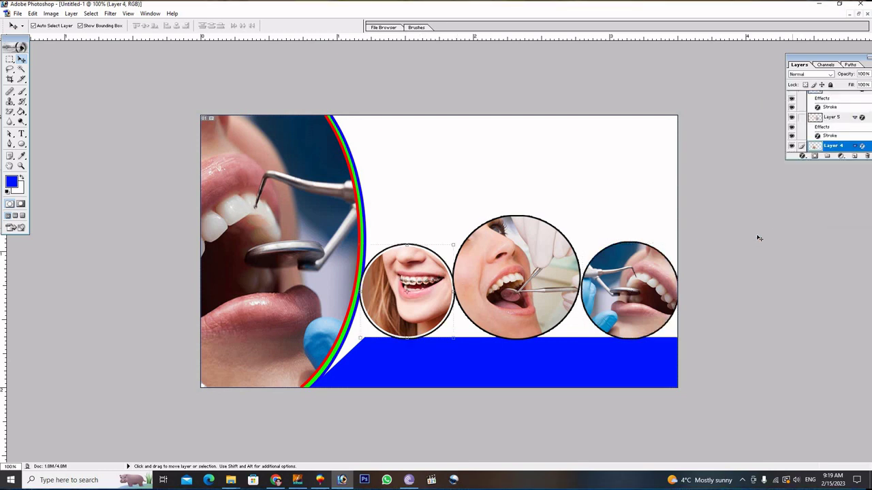
pyautogui.click(613, 184)
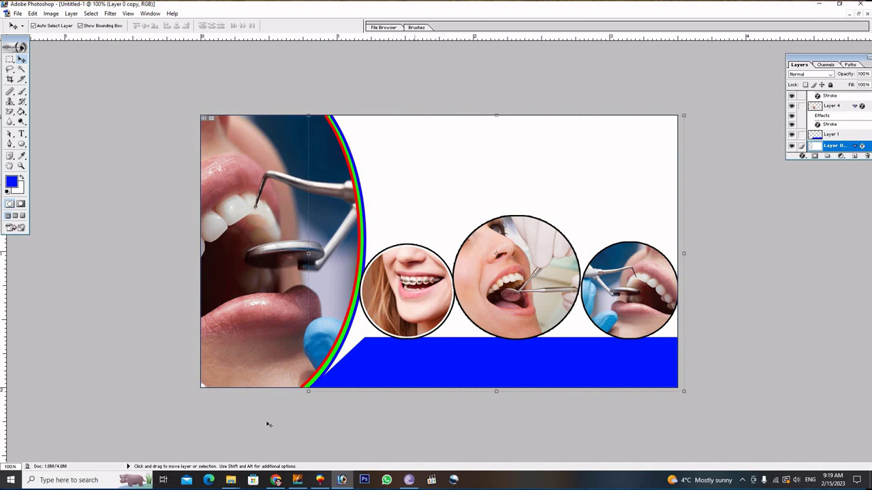
# Bring up the 'wallpaper new best' folder and browse the Graphics Inn (6) and (36) images.
pyautogui.moveTo(231, 480)
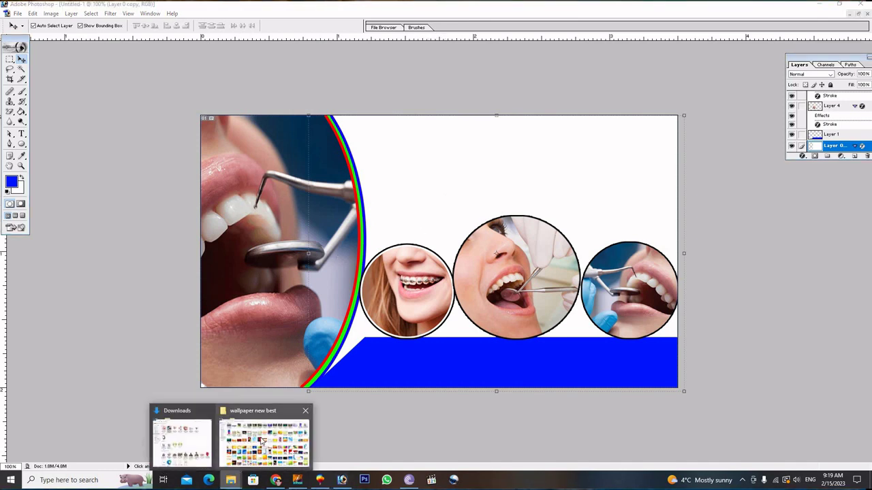
pyautogui.click(263, 443)
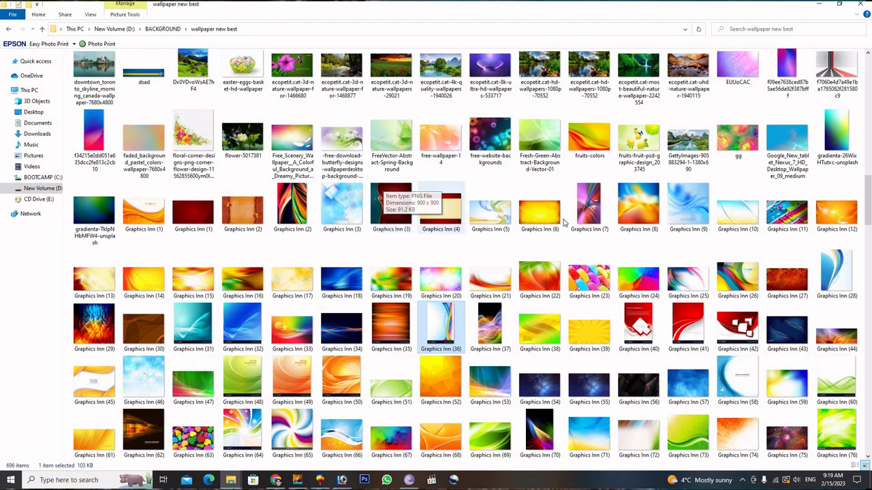
pyautogui.click(536, 206)
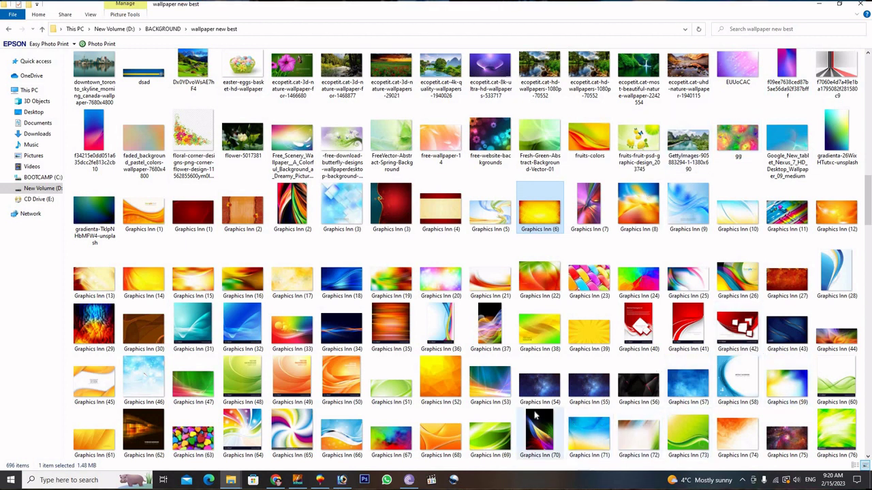
pyautogui.click(446, 349)
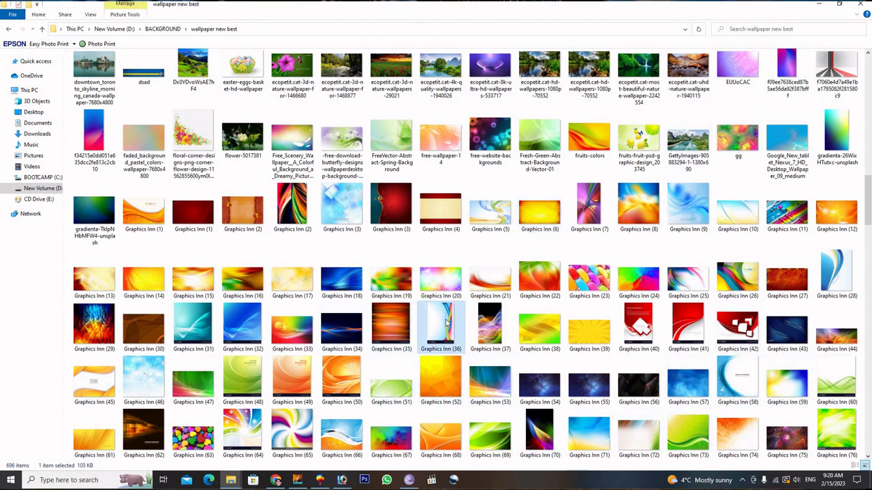
pyautogui.click(342, 481)
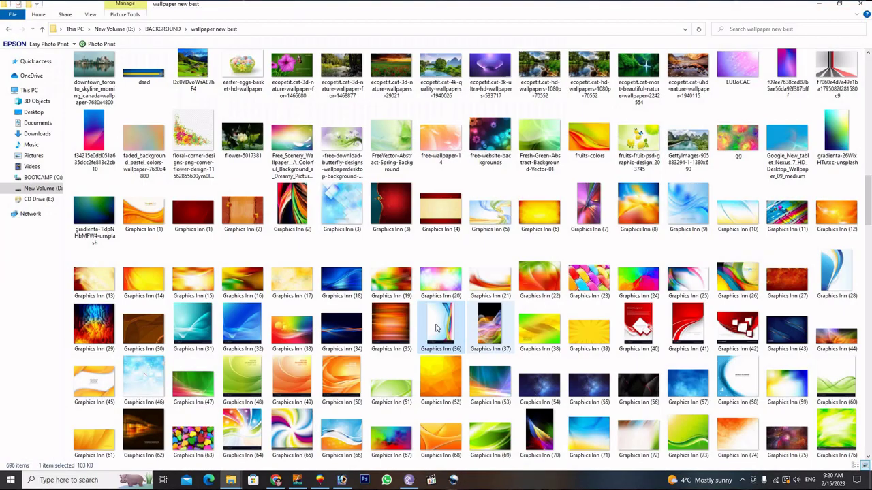
# Drag the Graphics Inn (36) swirl image into Untitled-1, behind the circle photos.
pyautogui.moveTo(440, 331); pyautogui.dragTo(455, 186)
pyautogui.moveTo(262, 174); pyautogui.dragTo(514, 143)
pyautogui.click(498, 44)
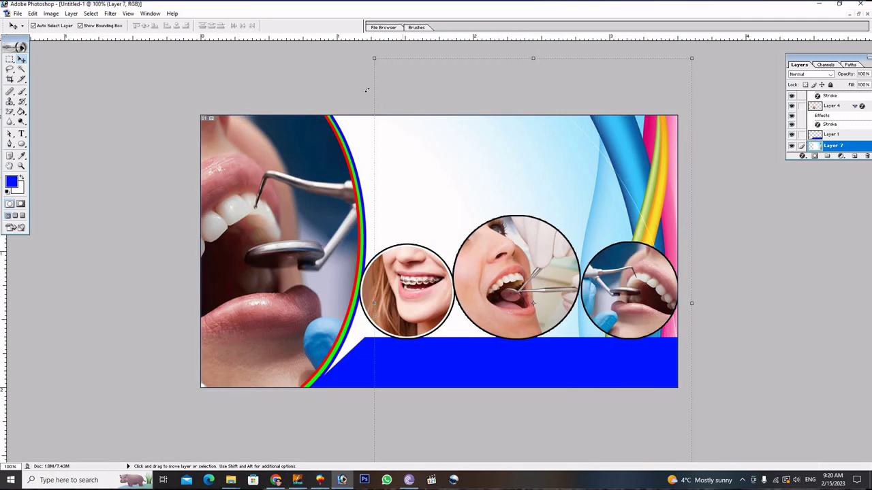
# Resize the swirl background with Free Transform to fill the card's right area.
pyautogui.moveTo(376, 110); pyautogui.dragTo(343, 107)
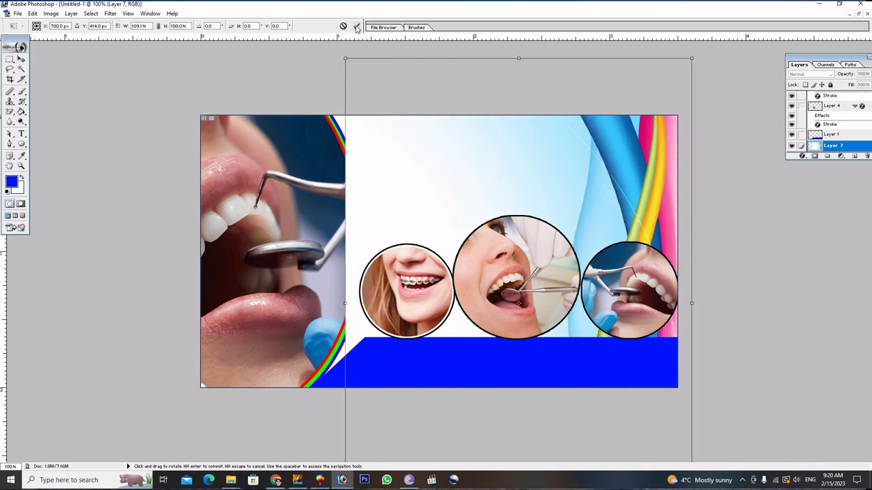
pyautogui.press('Return')
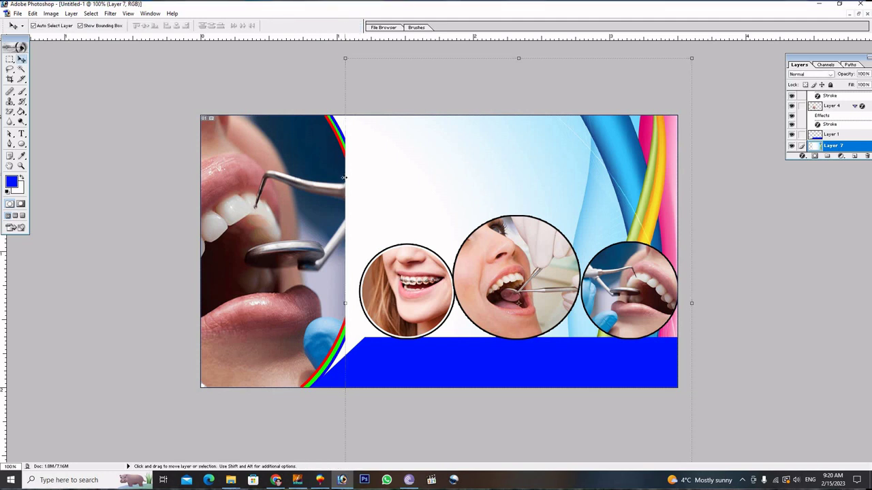
pyautogui.moveTo(345, 178); pyautogui.dragTo(370, 186)
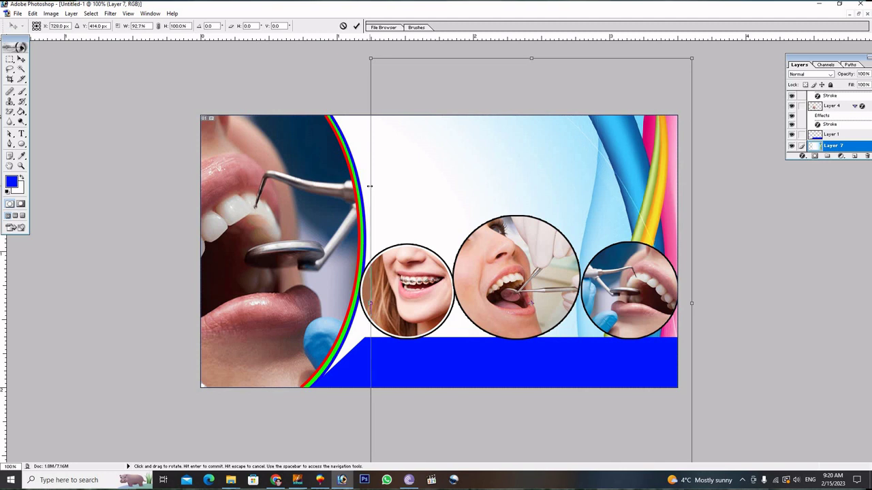
pyautogui.click(355, 26)
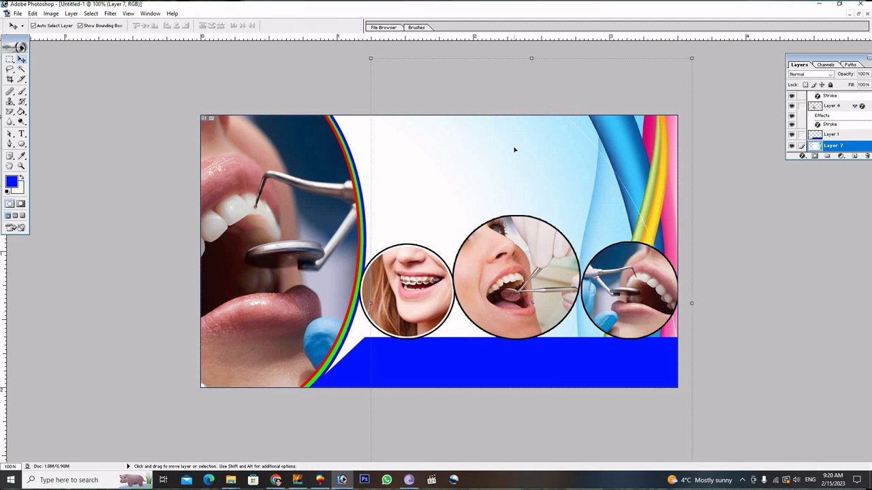
pyautogui.click(297, 480)
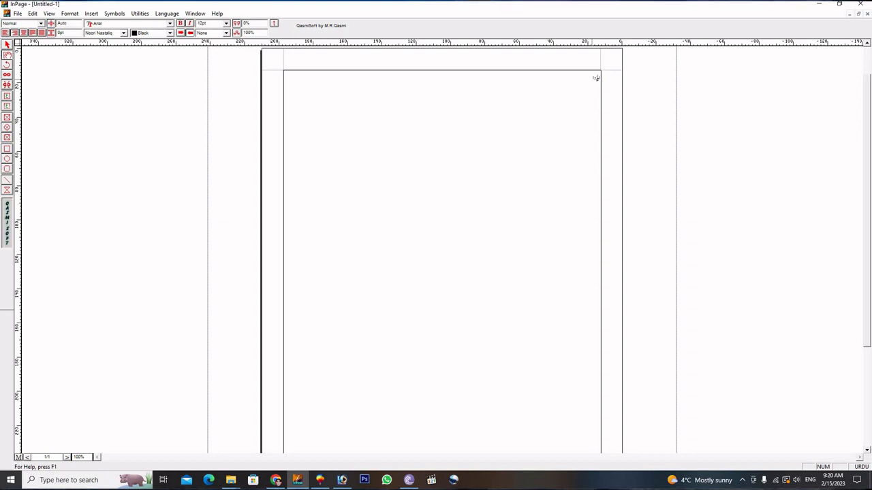
# Type the Urdu heading naming the Advance Dental Clinic and its doctor, and select the line.
pyautogui.write('لو')
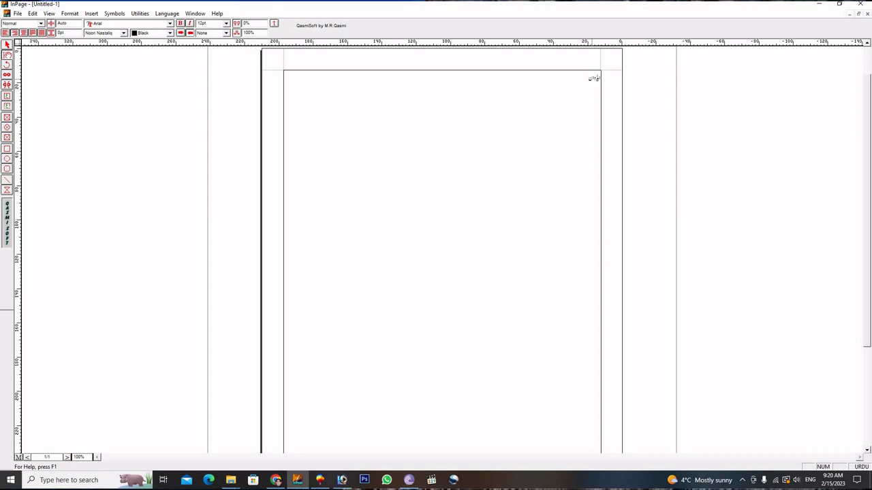
pyautogui.write('گو')
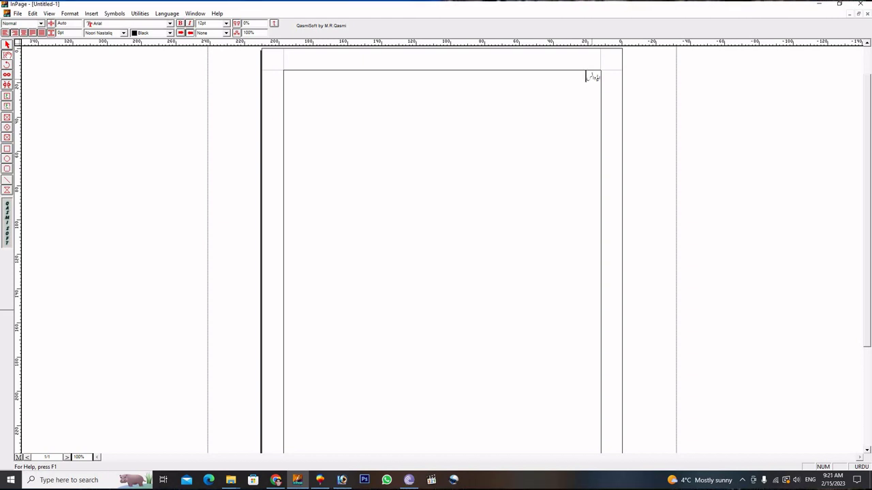
pyautogui.write('ڈیجٹ')
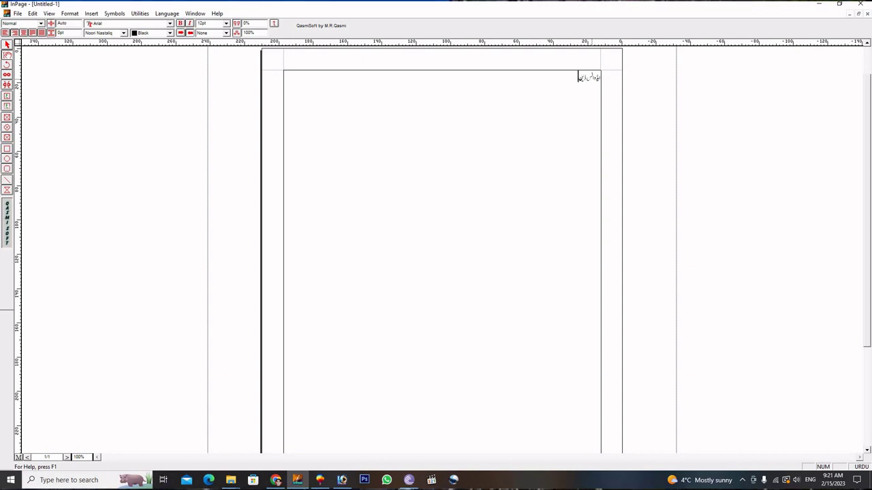
pyautogui.write('ل کی')
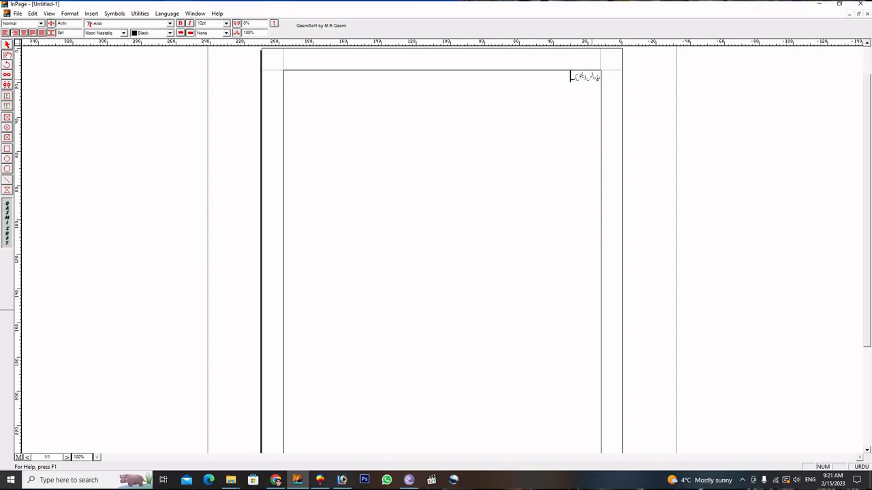
pyautogui.write('مر')
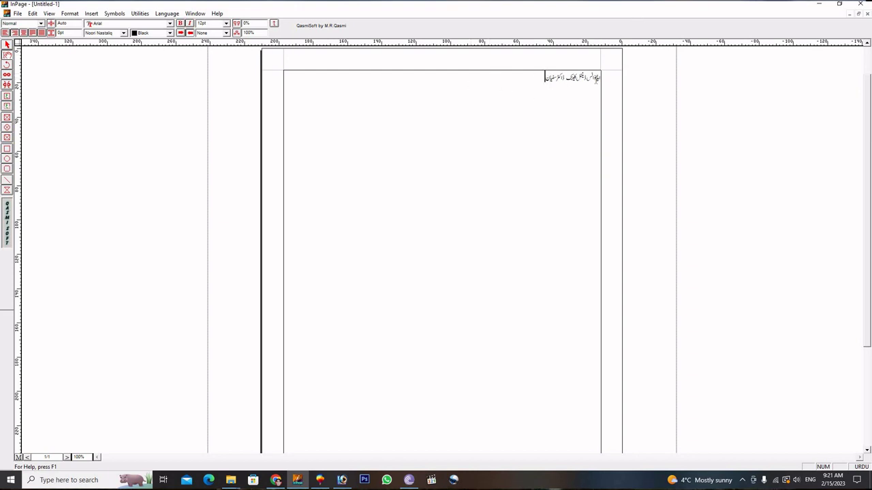
pyautogui.keyDown('shift'); pyautogui.click(595, 78); pyautogui.keyUp('shift')
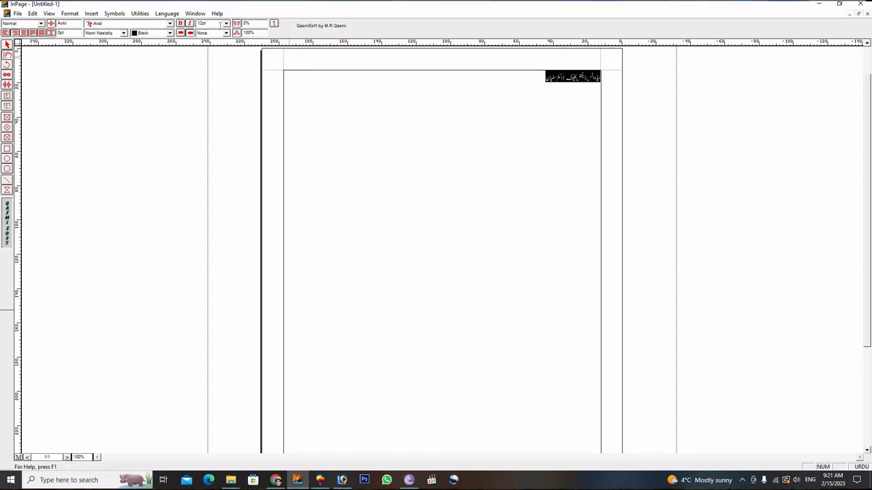
# Set the Urdu heading to 36pt Bombay Black.
pyautogui.click(226, 24)
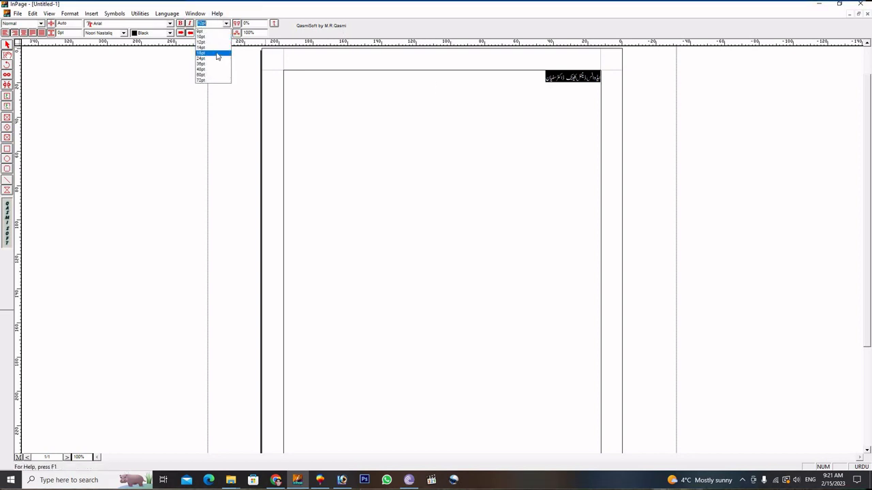
pyautogui.click(211, 64)
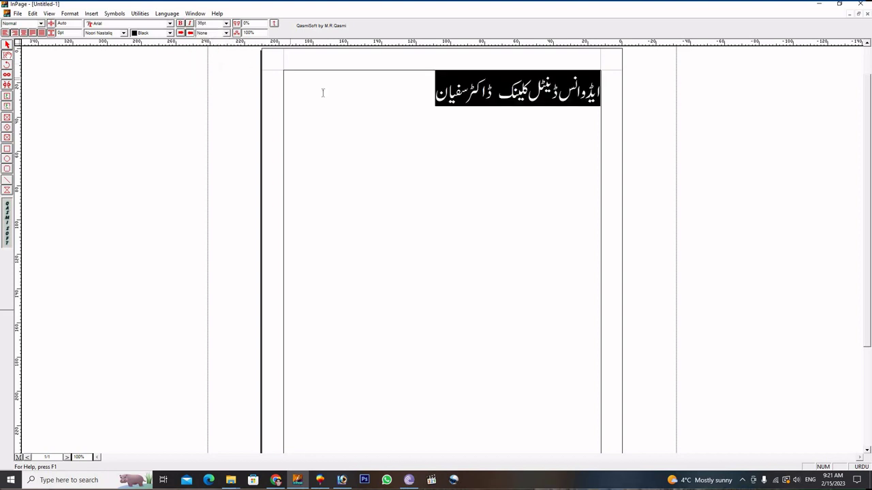
pyautogui.click(123, 32)
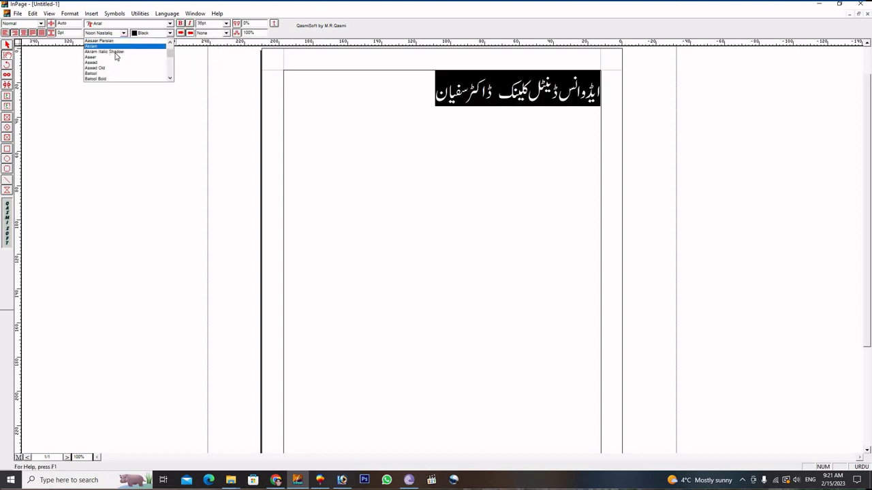
pyautogui.scroll(-2, 107, 63)
pyautogui.click(101, 68)
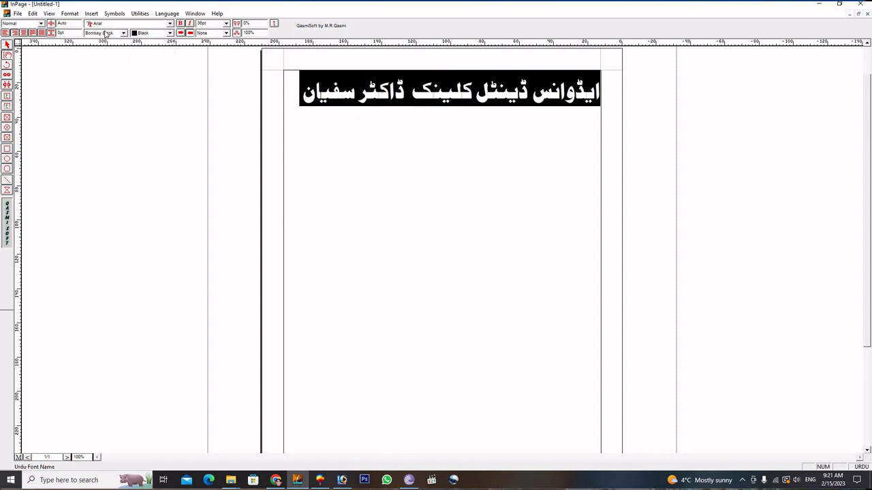
pyautogui.click(303, 90)
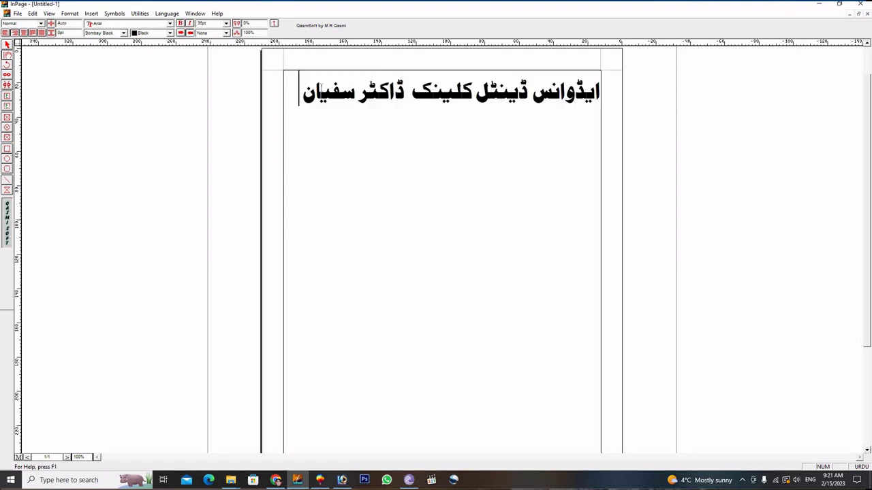
# Change the word ڈاکٹر in the heading to Noori Nastaliq.
pyautogui.moveTo(359, 88); pyautogui.dragTo(406, 89)
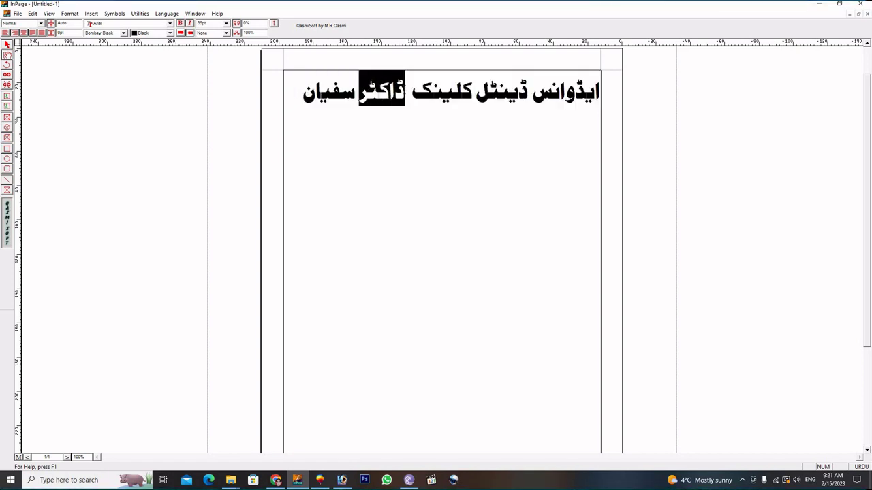
pyautogui.click(123, 34)
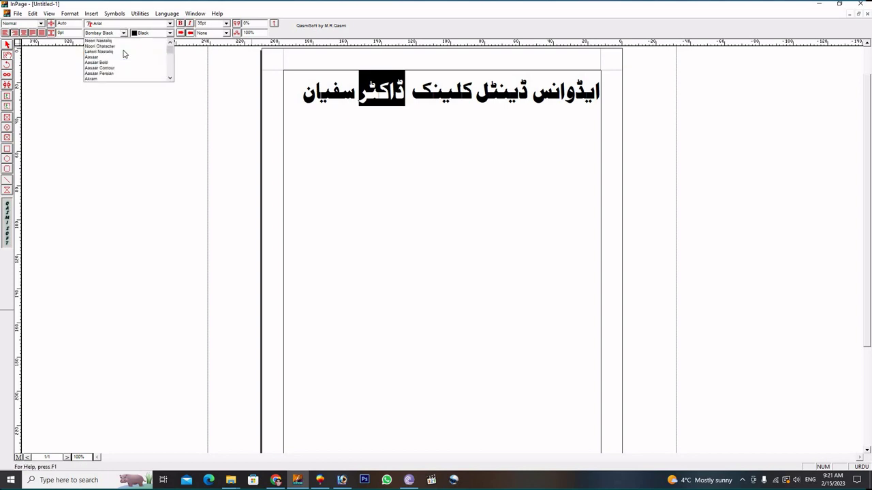
pyautogui.click(108, 41)
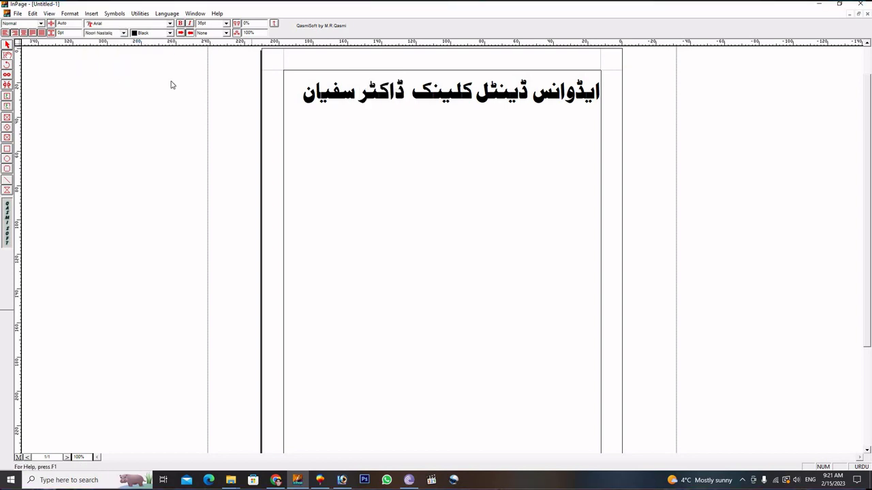
pyautogui.click(310, 101)
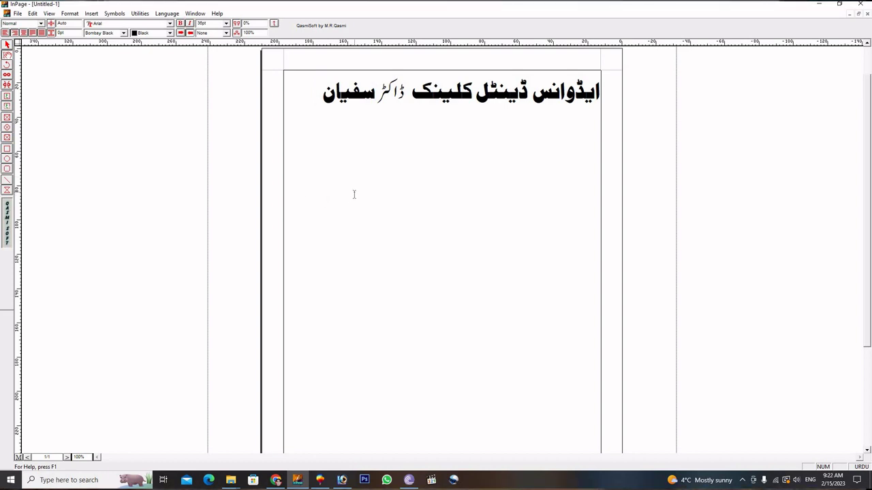
# Add a new line under the heading with the clinic address after پته:.
pyautogui.press('Return')
pyautogui.write('پتی')
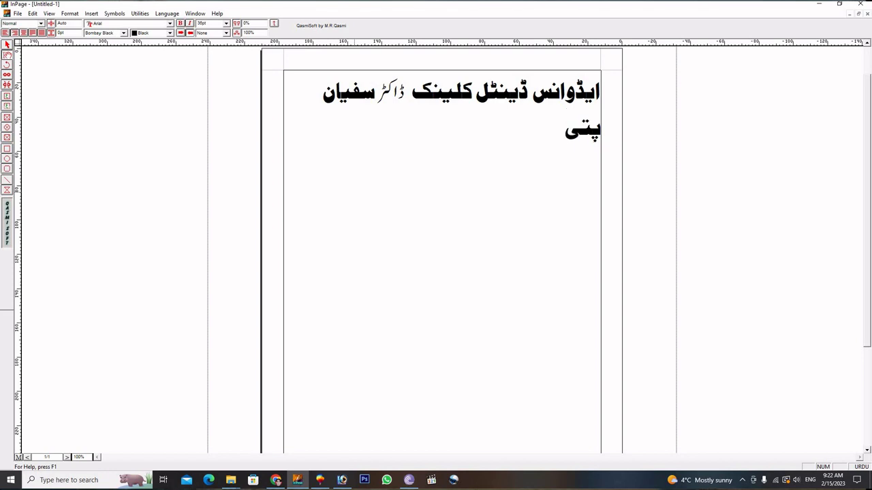
pyautogui.press('BackSpace')
pyautogui.write('ه: ')
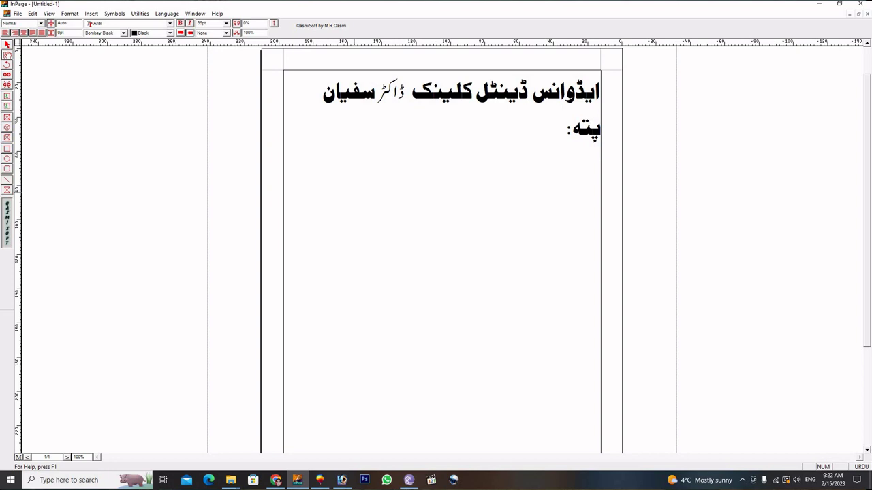
pyautogui.write('وازیر')
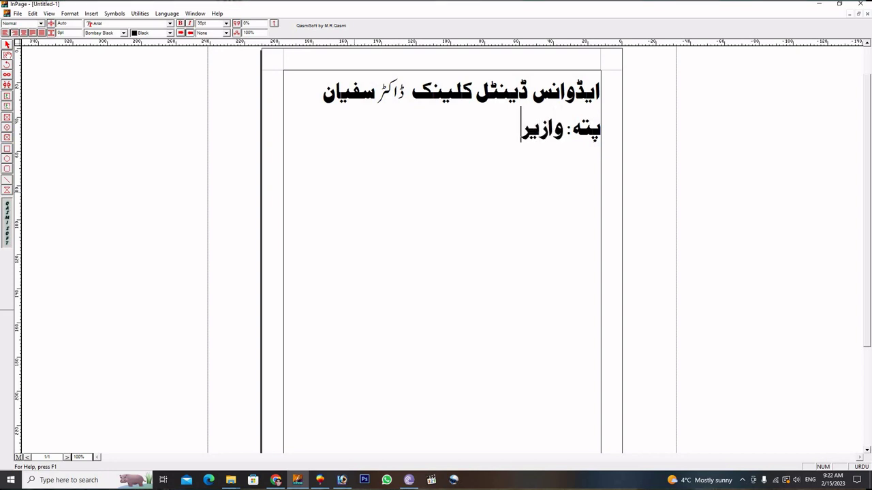
pyautogui.write('ستان')
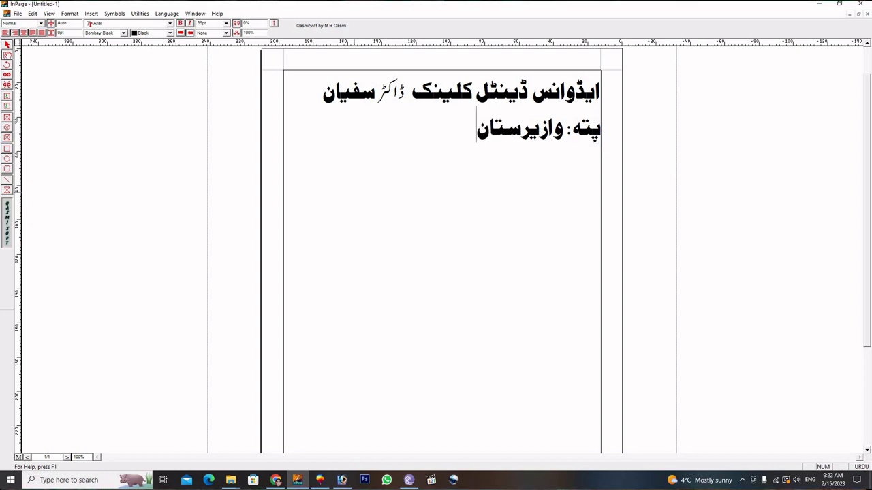
pyautogui.write('م')
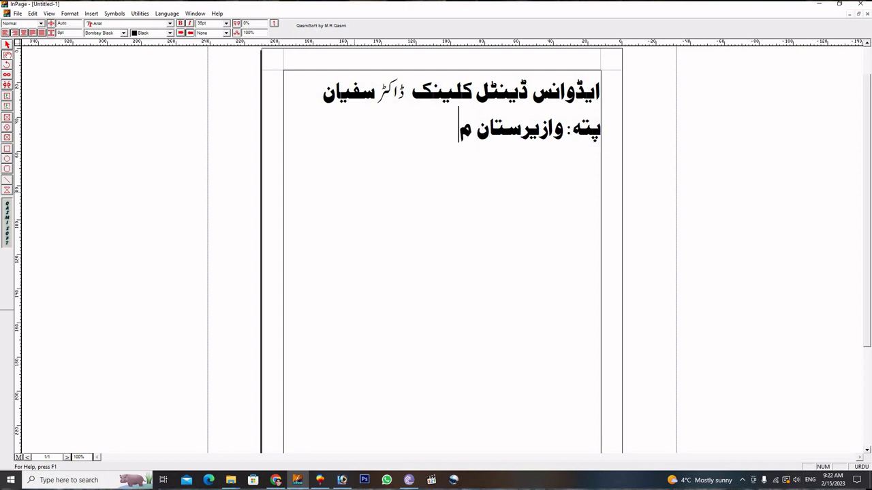
pyautogui.write('یرع')
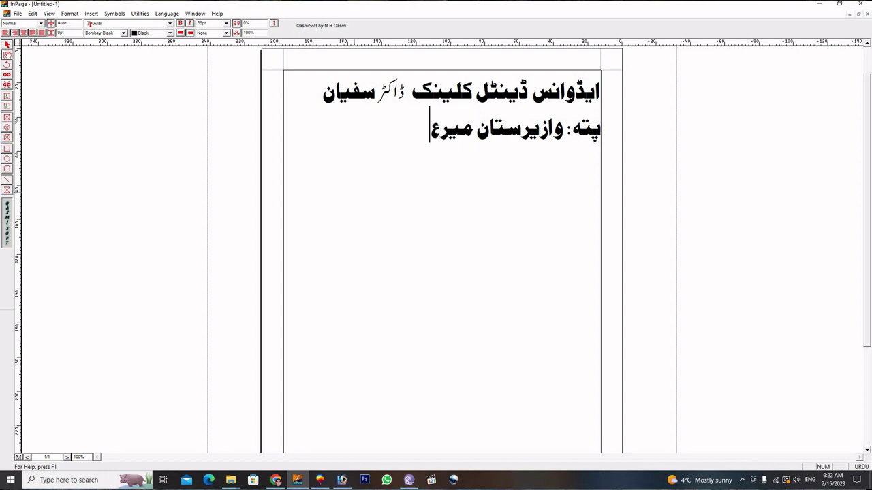
pyautogui.write('لی با')
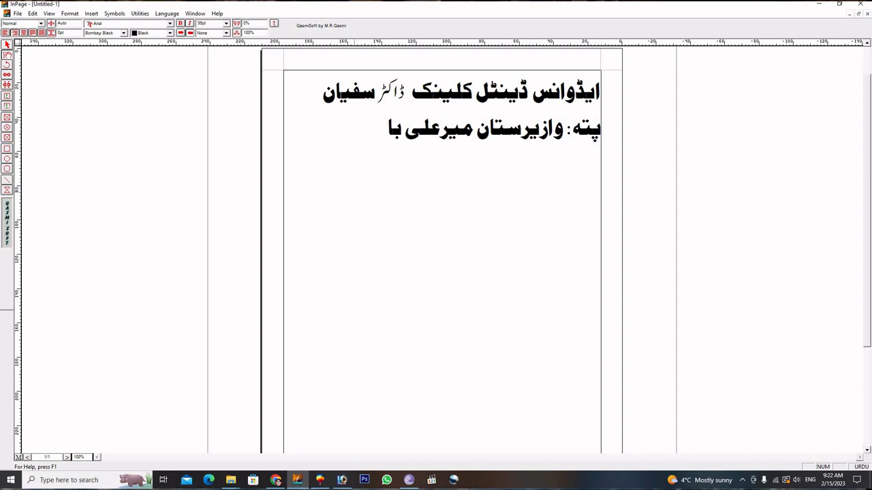
pyautogui.write('زار')
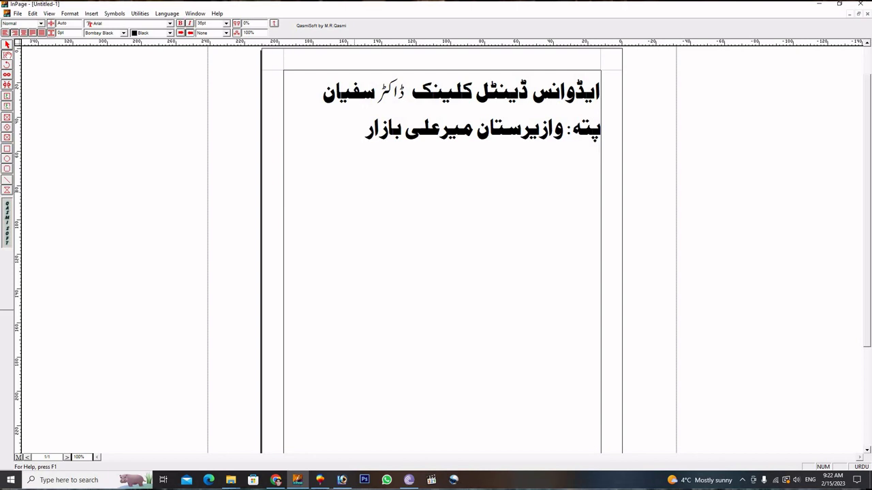
# Add the contact-number label رابطہ نمبر: and select both new lines.
pyautogui.write('راب')
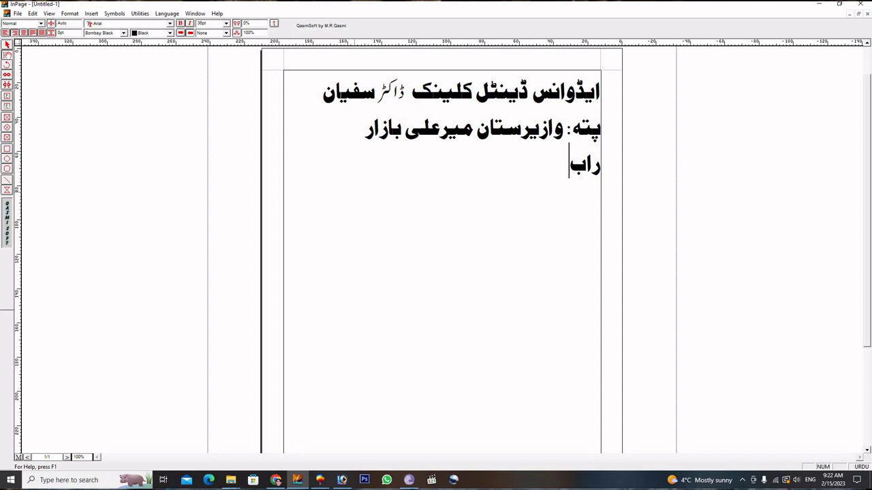
pyautogui.write('طہ')
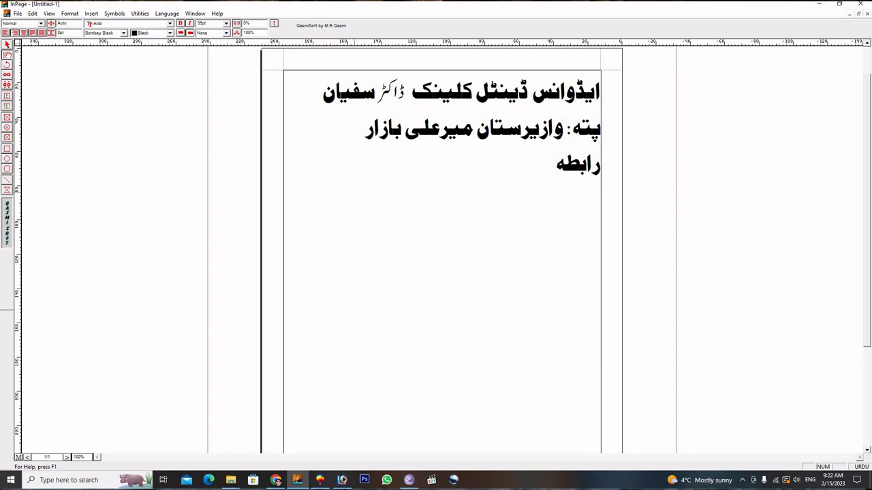
pyautogui.write(': ')
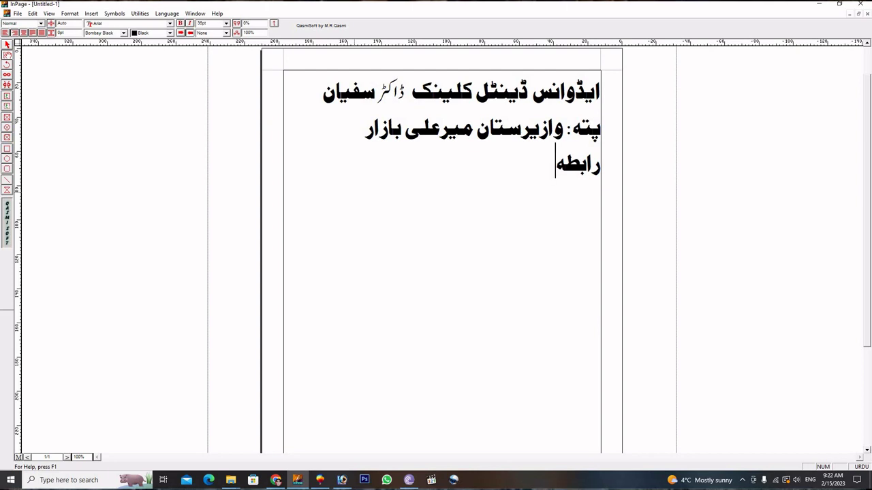
pyautogui.write('ن')
pyautogui.press('BackSpace')
pyautogui.write('ن')
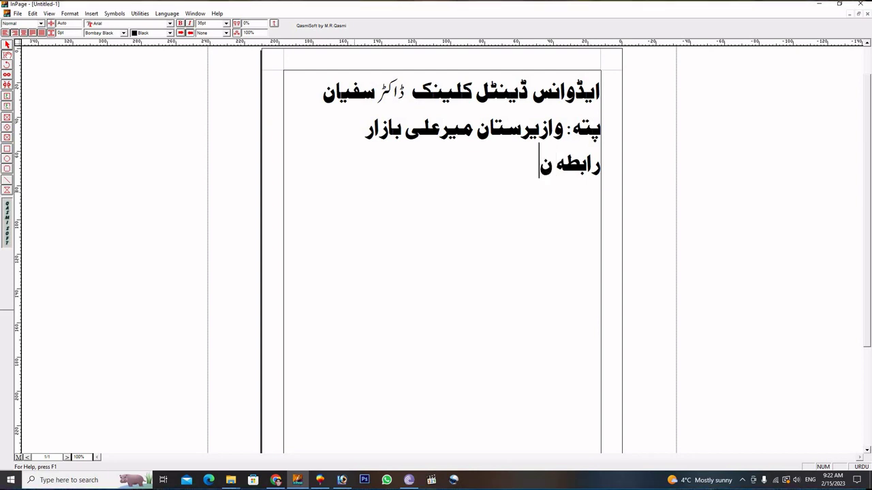
pyautogui.write('مبر:')
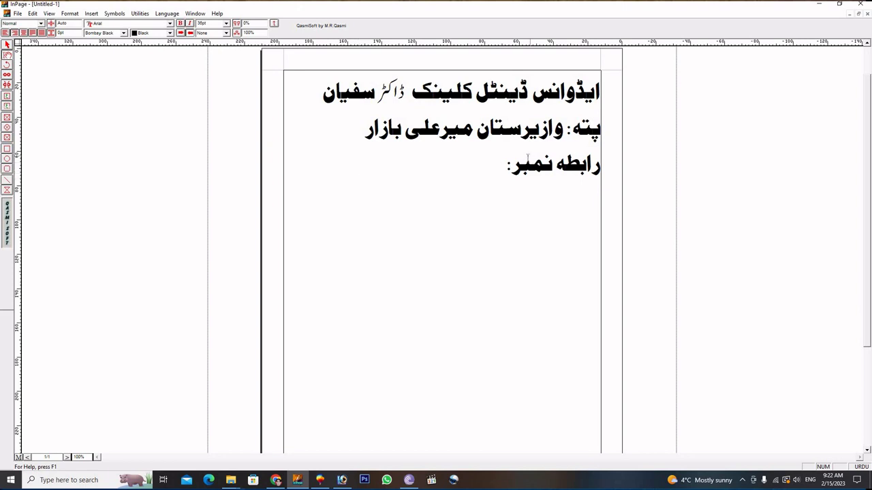
pyautogui.moveTo(499, 161); pyautogui.dragTo(574, 129)
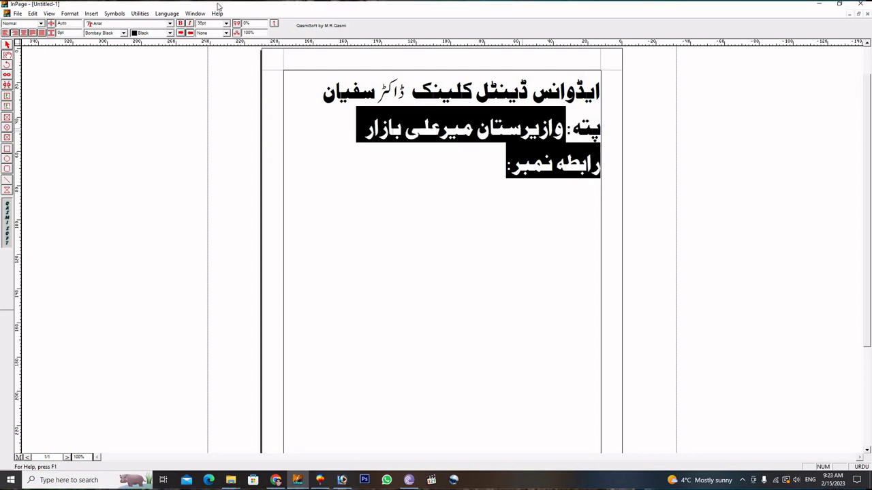
# Set the address and contact-number lines in Noori Nastaliq.
pyautogui.click(123, 32)
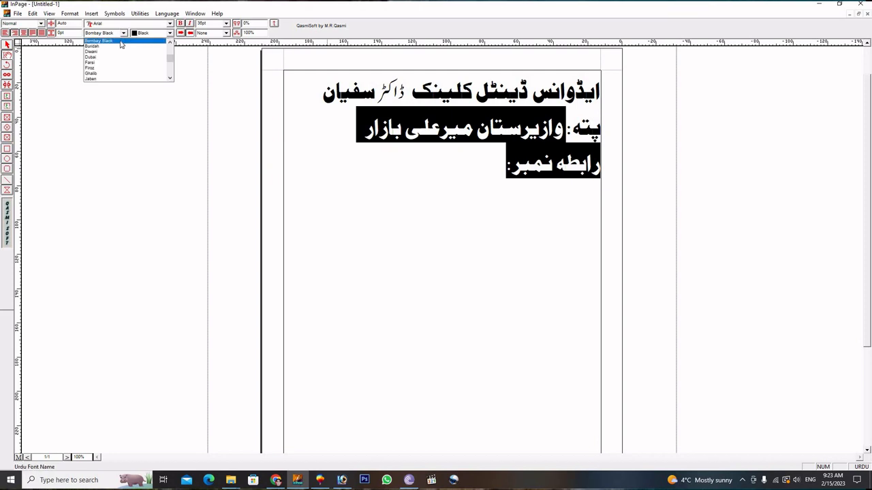
pyautogui.scroll(-5, 121, 44)
pyautogui.click(120, 40)
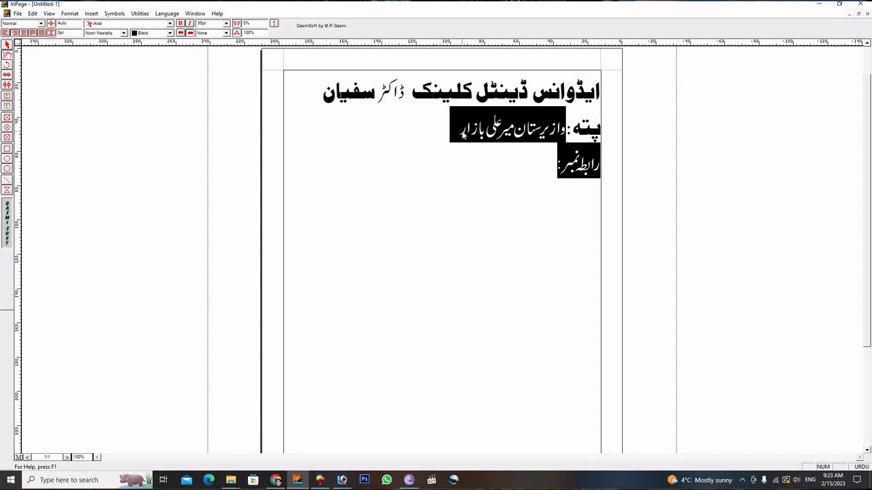
pyautogui.click(557, 171)
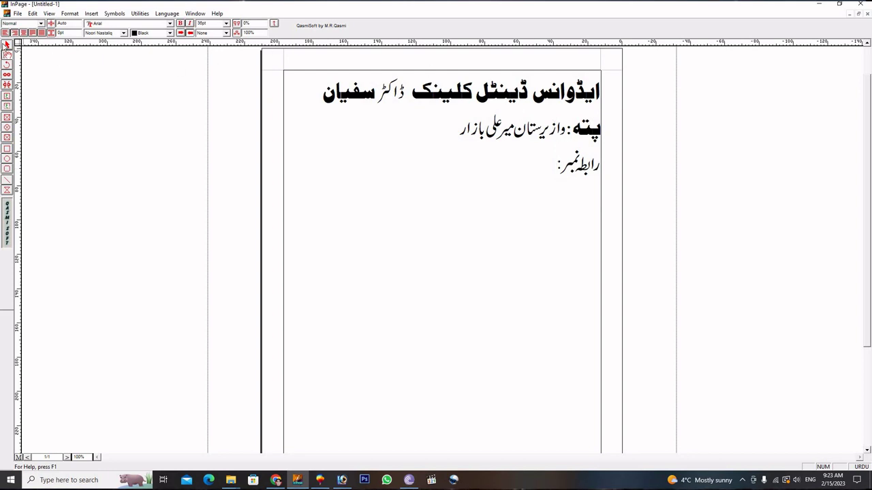
# Select the whole Urdu text box and copy it.
pyautogui.click(6, 45)
pyautogui.rightClick(325, 137)
pyautogui.click(341, 146)
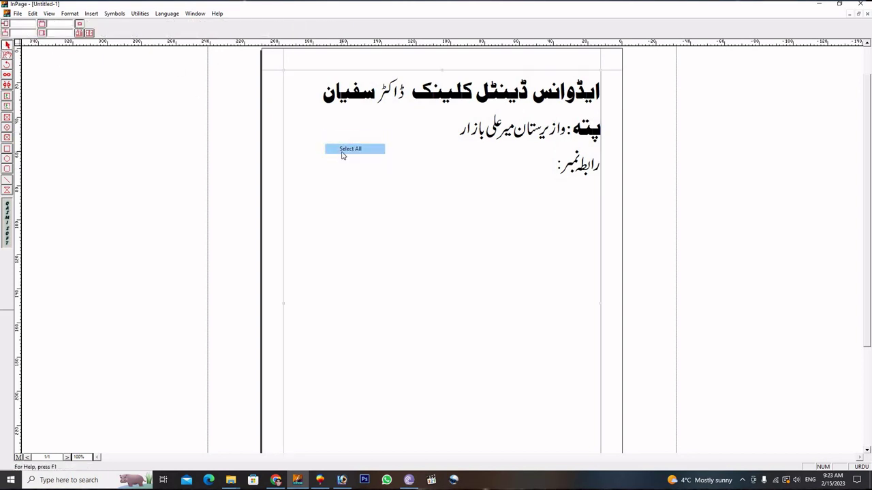
pyautogui.rightClick(342, 153)
pyautogui.click(367, 191)
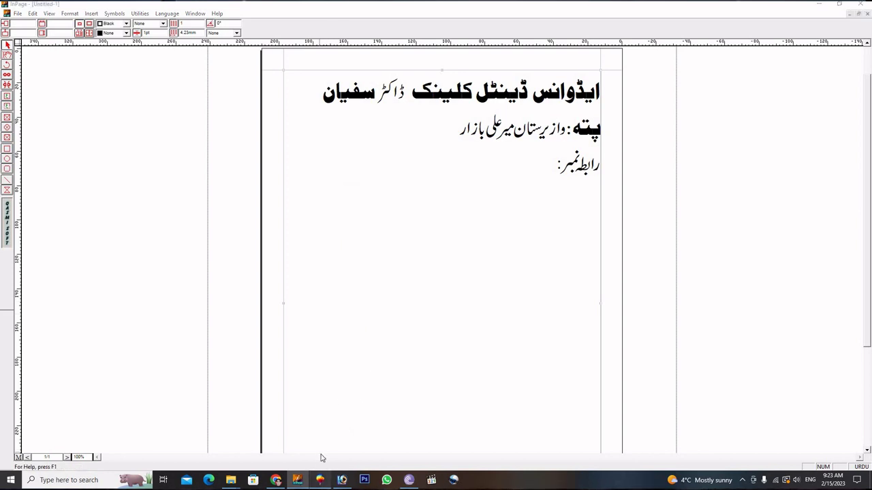
# Paste the copied Urdu text onto the CorelDRAW page.
pyautogui.click(319, 480)
pyautogui.rightClick(397, 174)
pyautogui.click(416, 231)
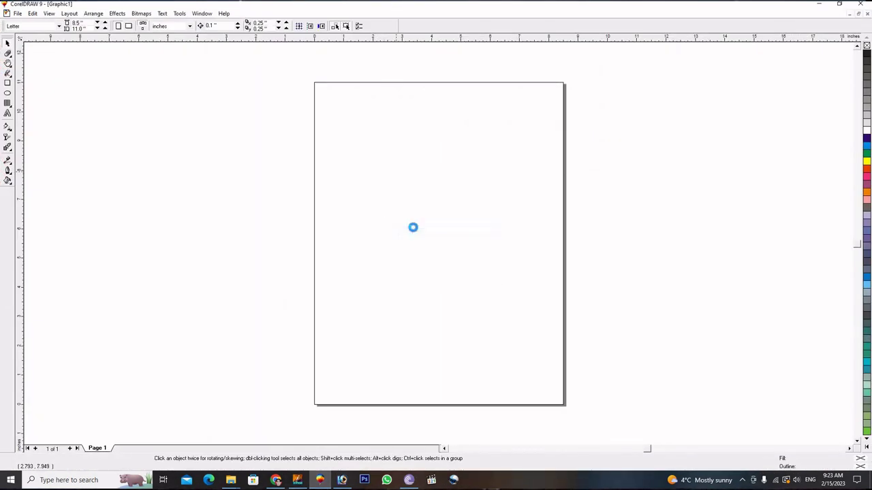
# Scale the pasted Urdu text block down to 5%.
pyautogui.doubleClick(96, 23)
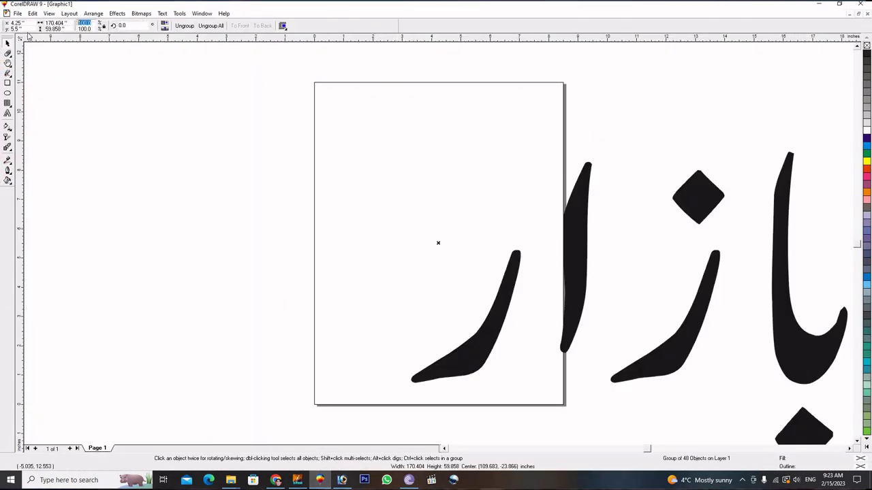
pyautogui.write('5')
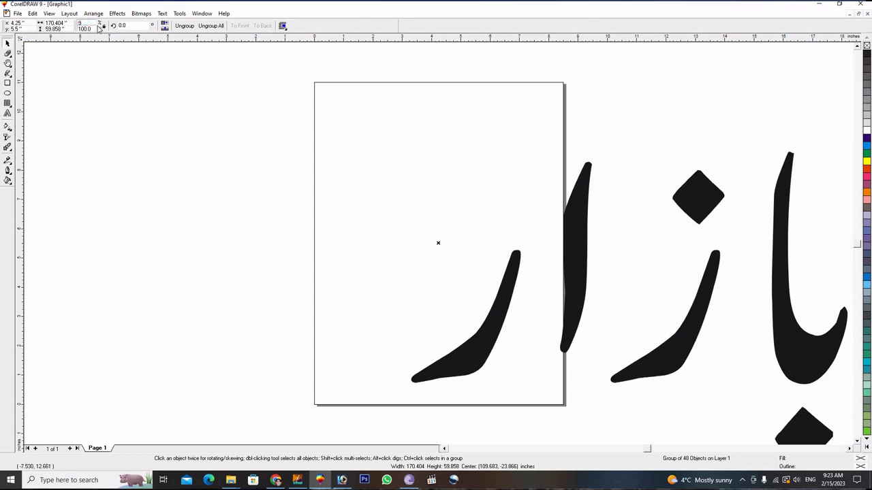
pyautogui.press('Return')
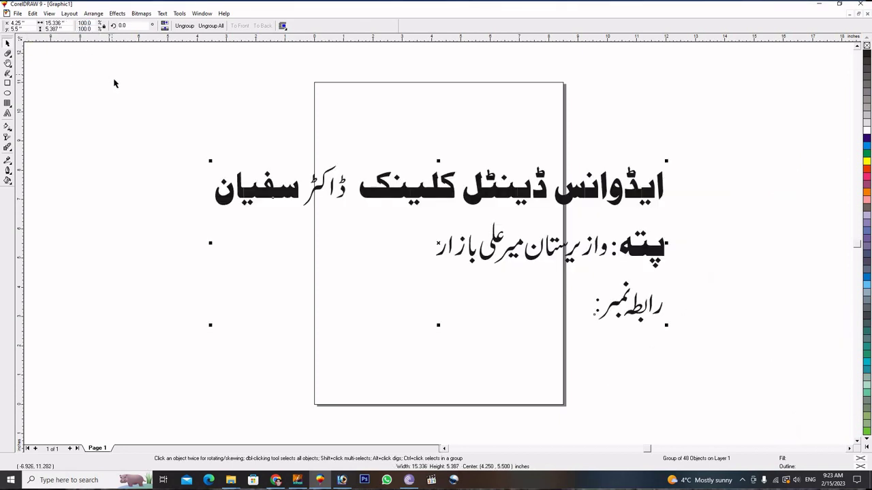
# Export the text as an EPS file named today.
pyautogui.hotkey('ctrl', 'e')
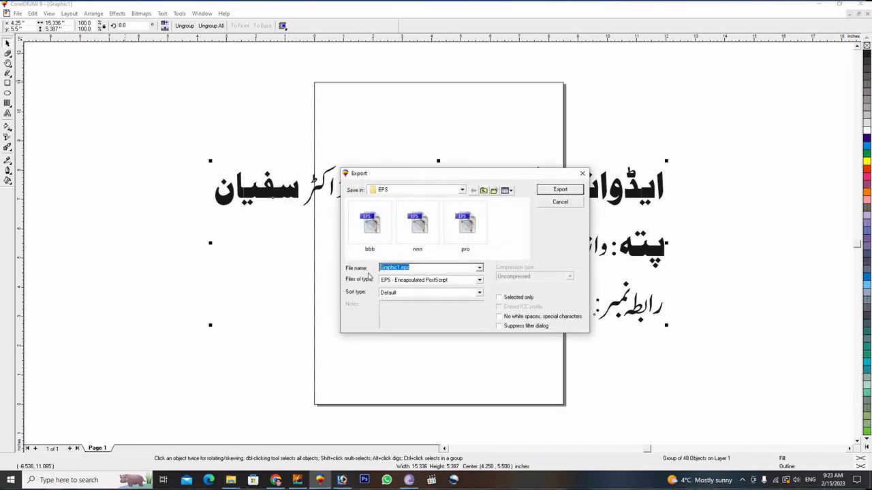
pyautogui.write('f')
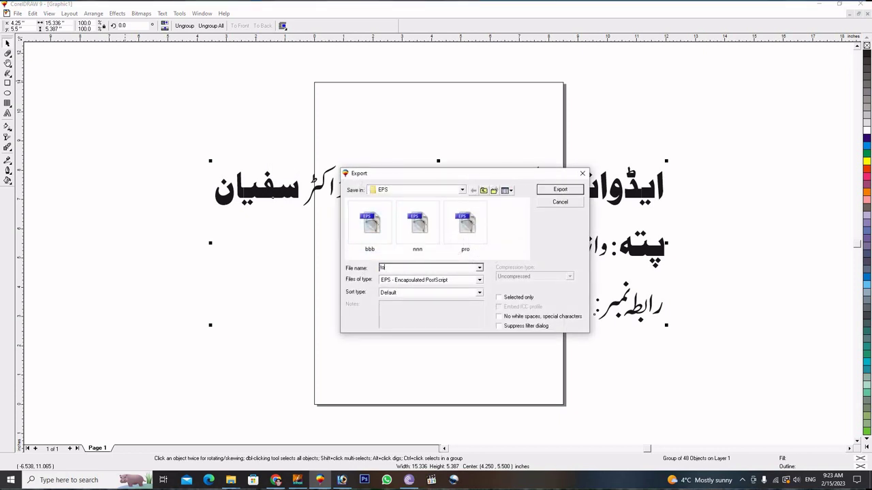
pyautogui.click(565, 190)
pyautogui.click(445, 316)
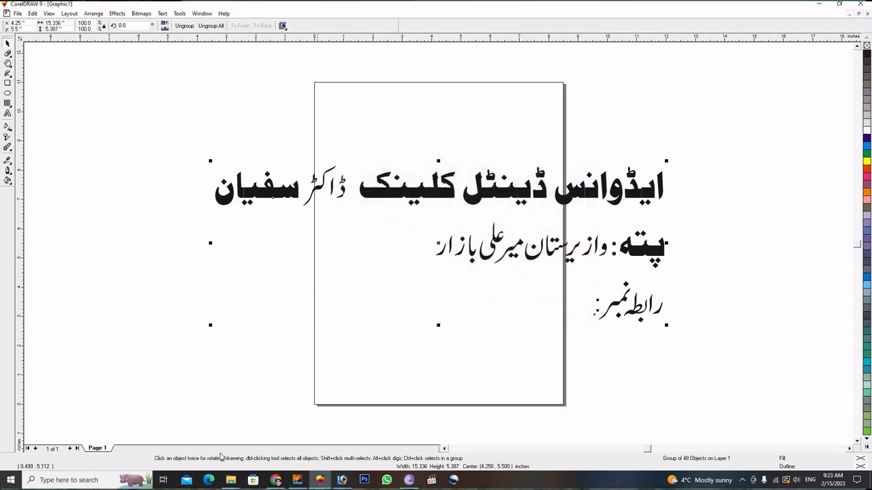
# Open the Desktop's EPS folder, drag out the today file, and return to Photoshop.
pyautogui.moveTo(233, 480)
pyautogui.click(194, 429)
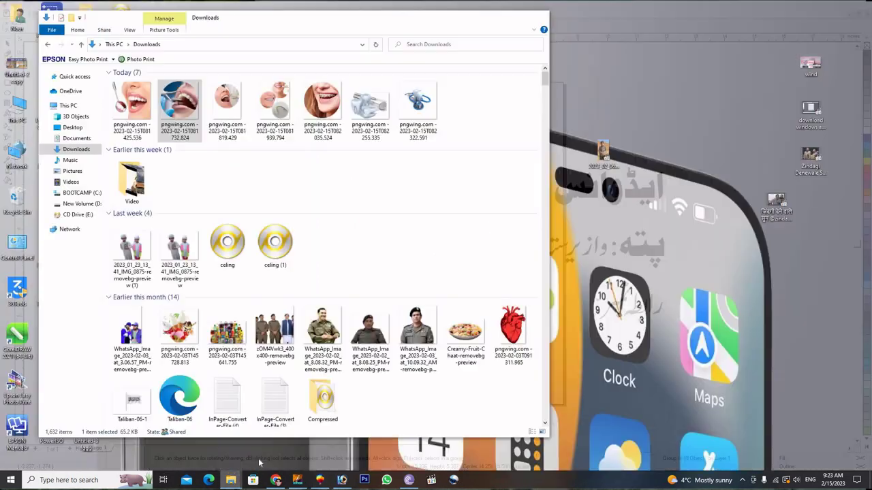
pyautogui.click(69, 127)
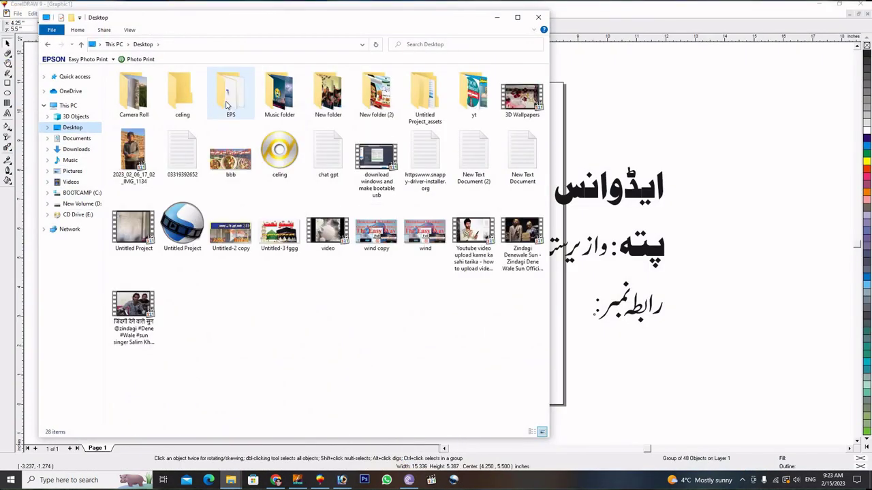
pyautogui.click(134, 92)
pyautogui.click(231, 92)
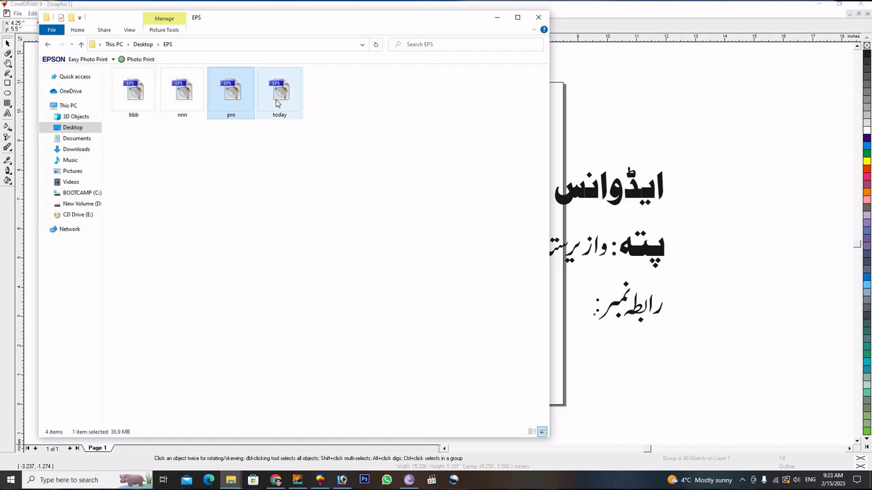
pyautogui.click(278, 102)
pyautogui.moveTo(278, 103); pyautogui.dragTo(636, 193)
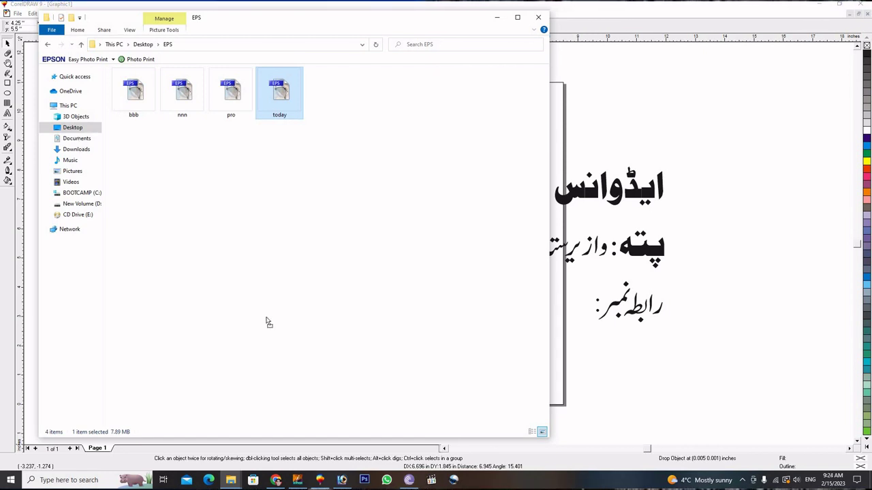
pyautogui.click(343, 480)
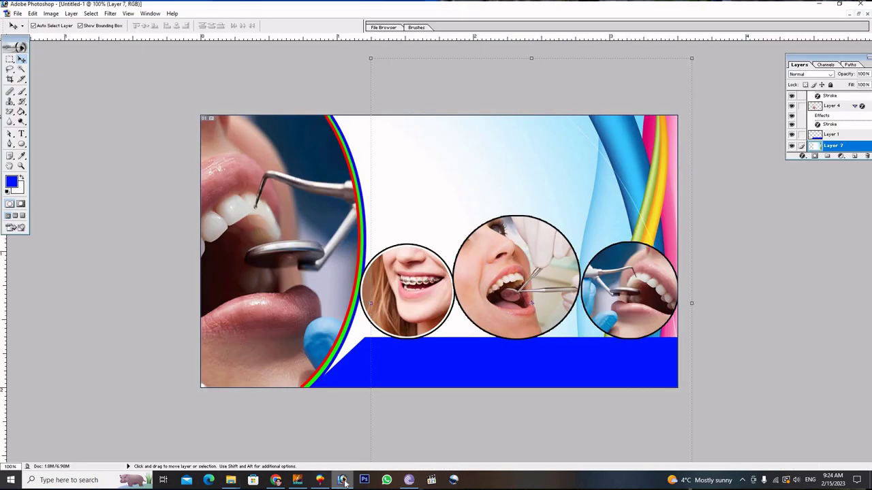
pyautogui.click(343, 480)
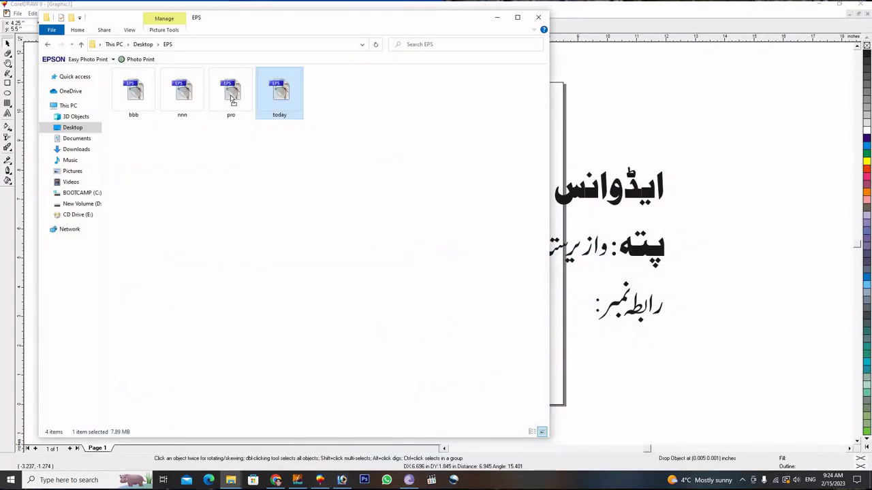
pyautogui.moveTo(272, 106); pyautogui.dragTo(479, 294)
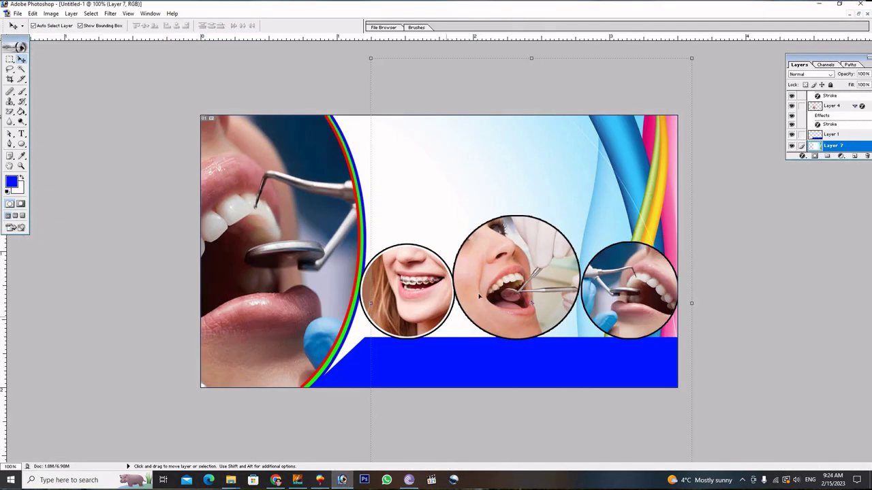
# Shift the middle photo circle's layer slightly to the right.
pyautogui.click(480, 294)
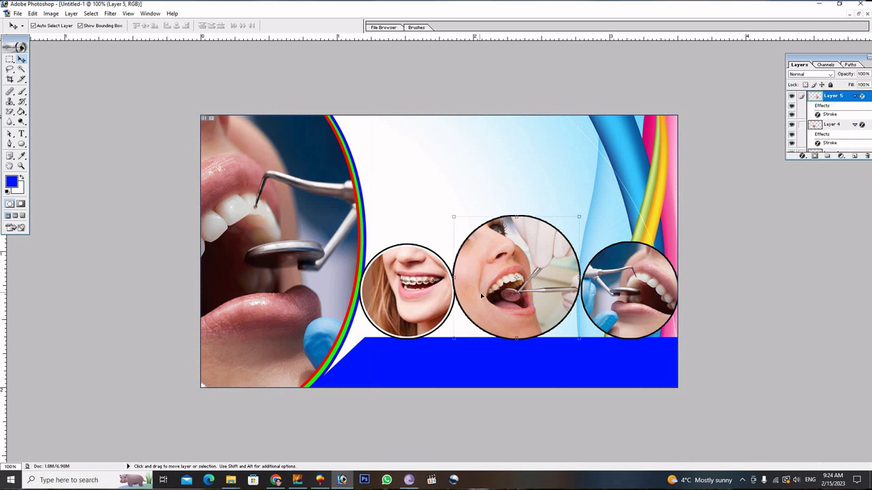
pyautogui.moveTo(481, 296); pyautogui.dragTo(482, 295)
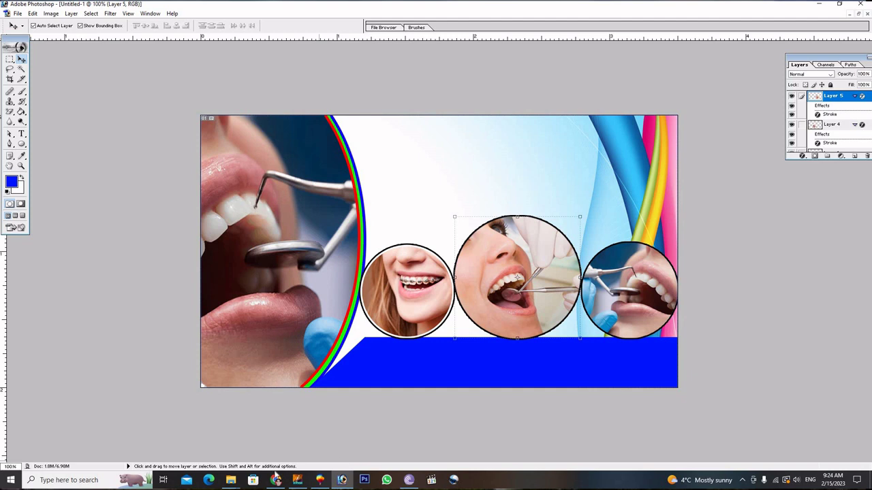
pyautogui.moveTo(231, 481)
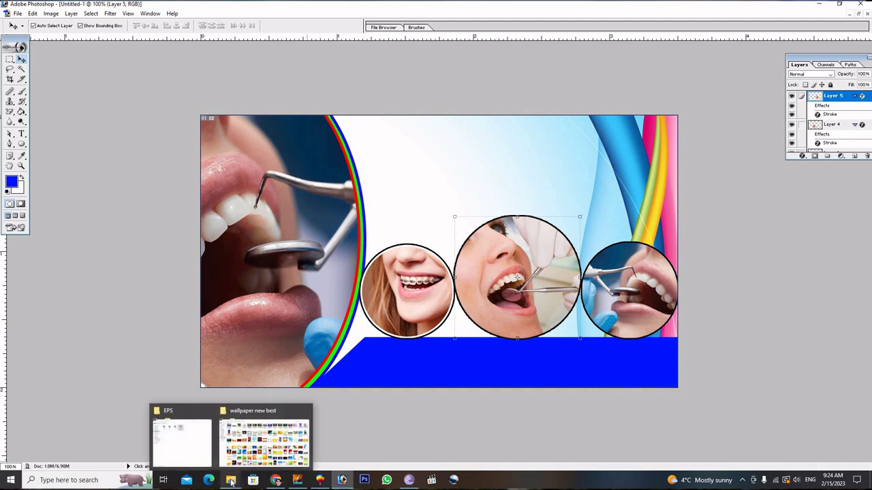
pyautogui.click(181, 430)
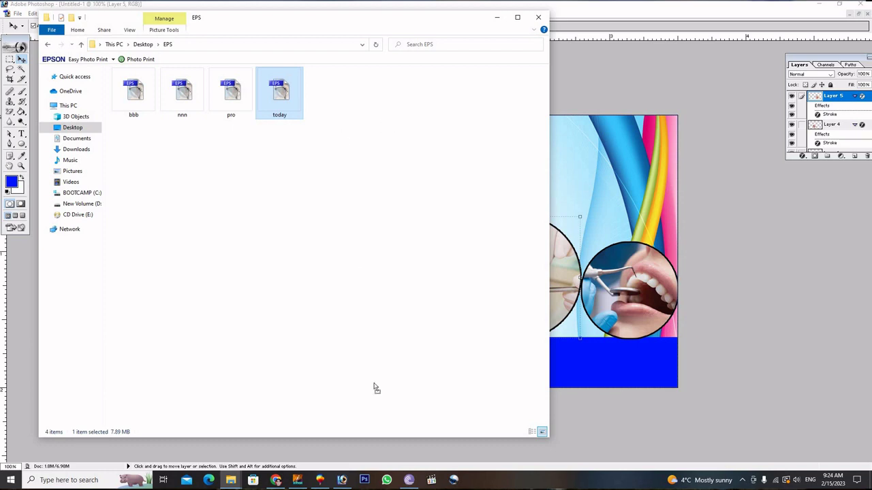
pyautogui.click(342, 481)
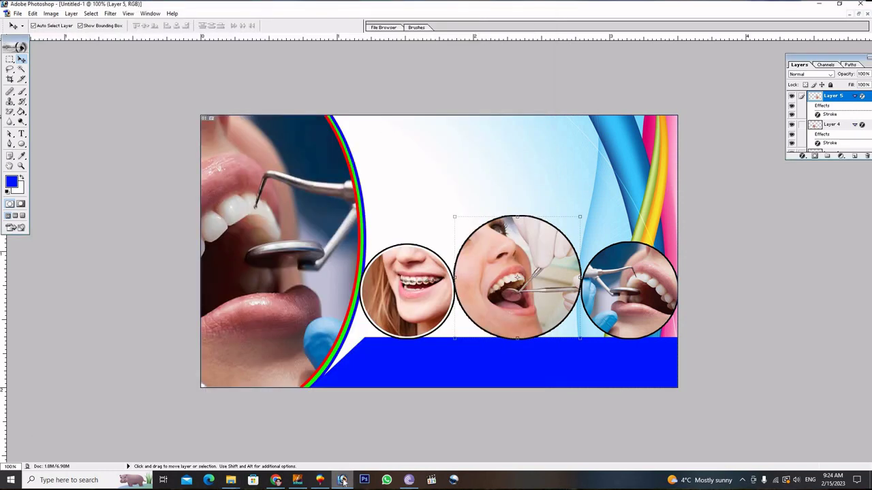
# Nudge the blue band layer two steps down and one left, committing a Free Transform.
pyautogui.click(406, 354)
pyautogui.press('Down')
pyautogui.press('Down')
pyautogui.press('Down')
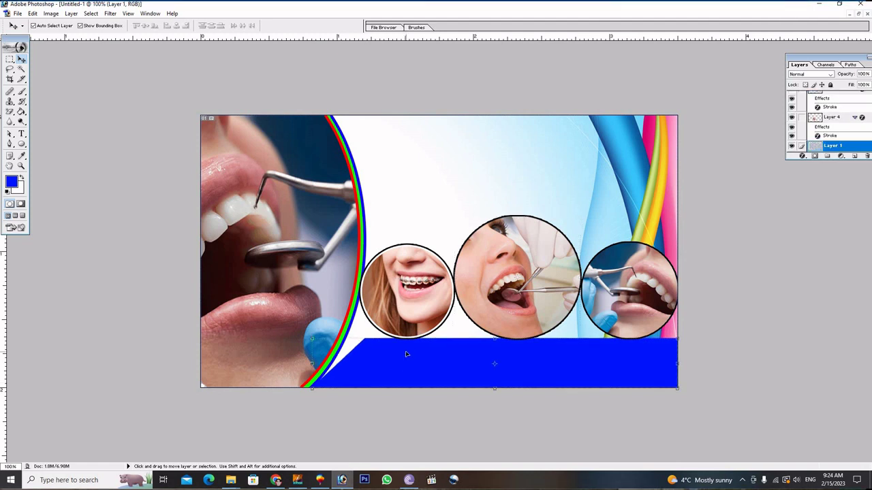
pyautogui.press('Down')
pyautogui.press('Down')
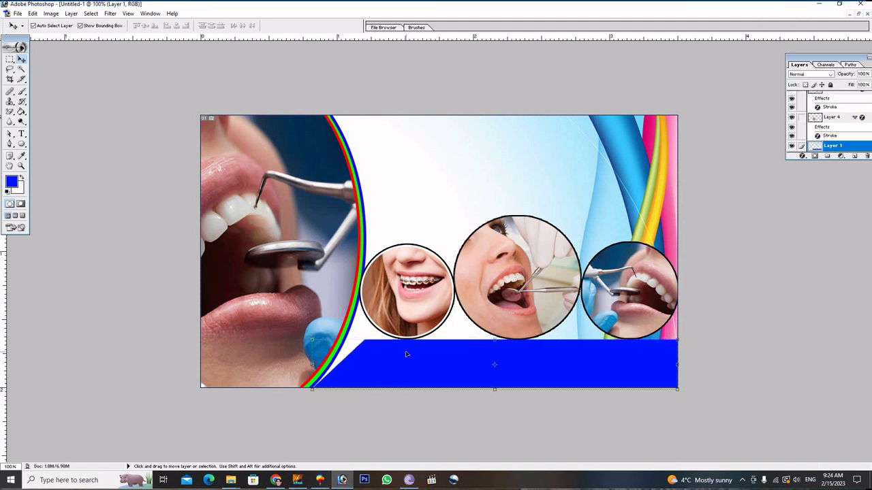
pyautogui.press('Left')
pyautogui.press('Left')
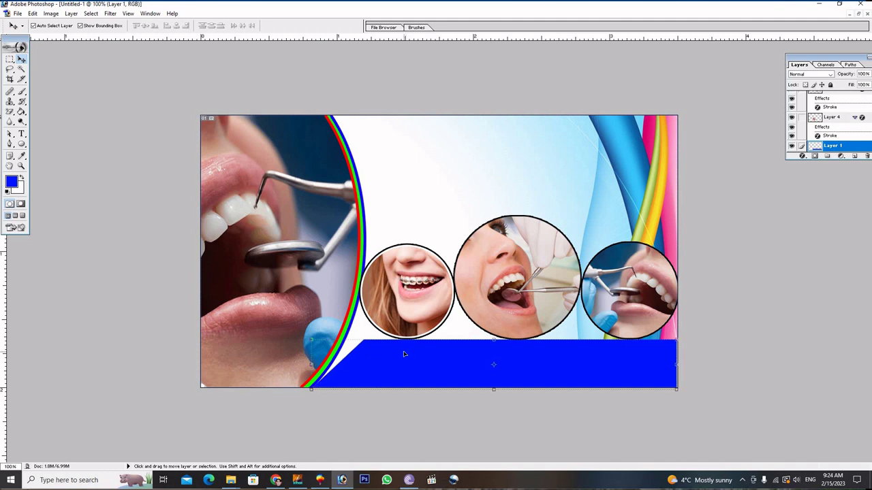
pyautogui.hotkey('ctrl', 't')
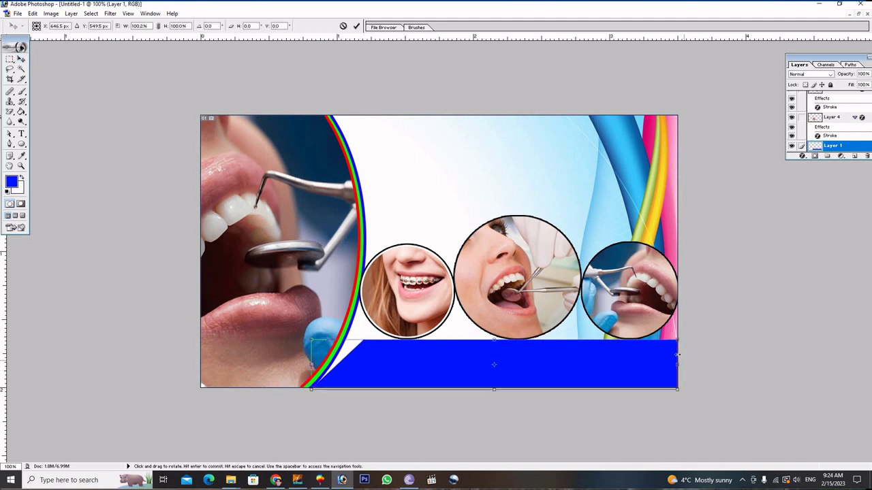
pyautogui.click(356, 26)
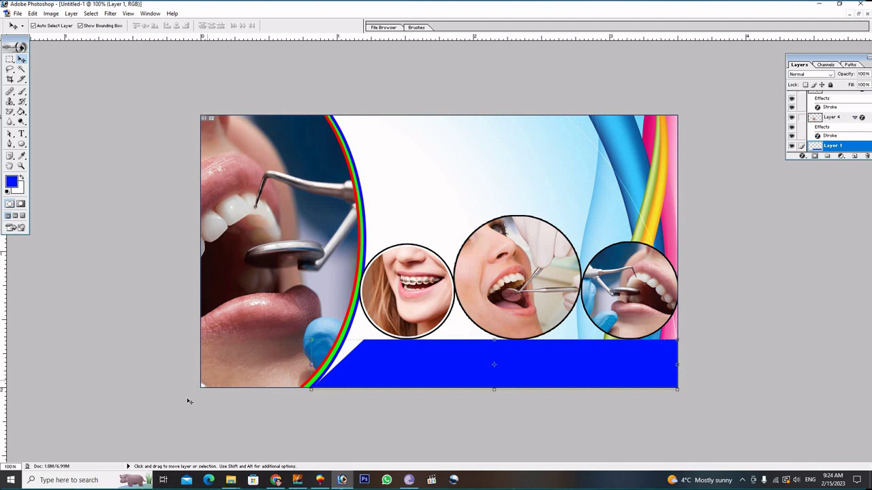
# Close the open EPS and wallpaper new best folder windows.
pyautogui.moveTo(233, 481)
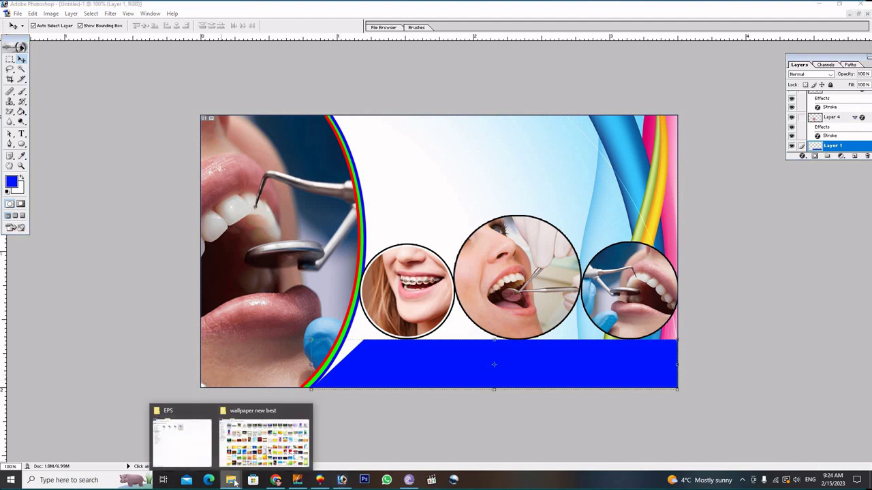
pyautogui.click(175, 435)
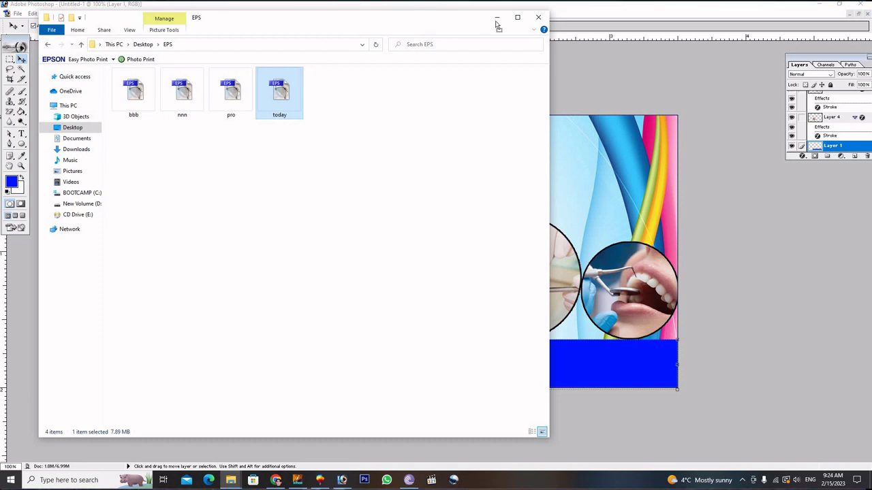
pyautogui.click(537, 16)
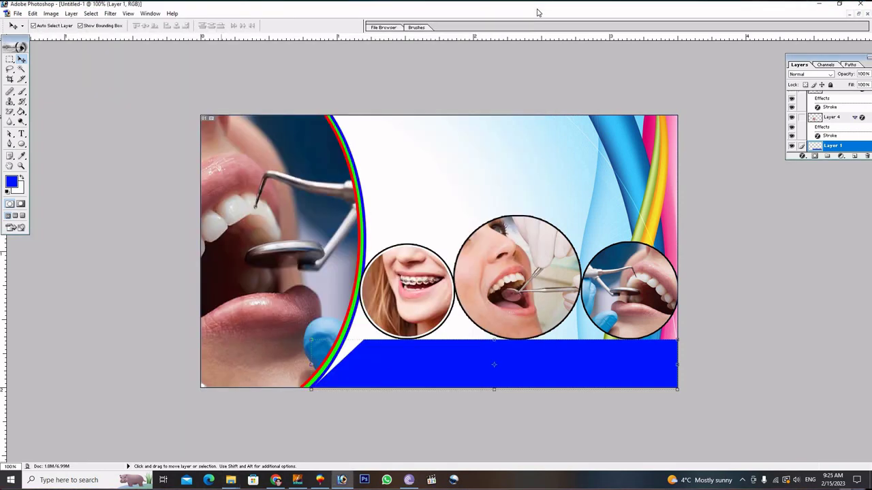
pyautogui.moveTo(231, 480)
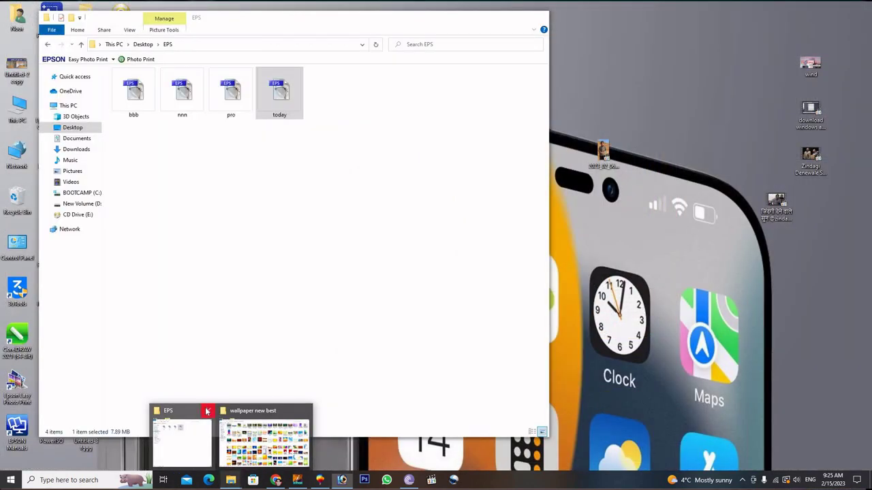
pyautogui.click(207, 411)
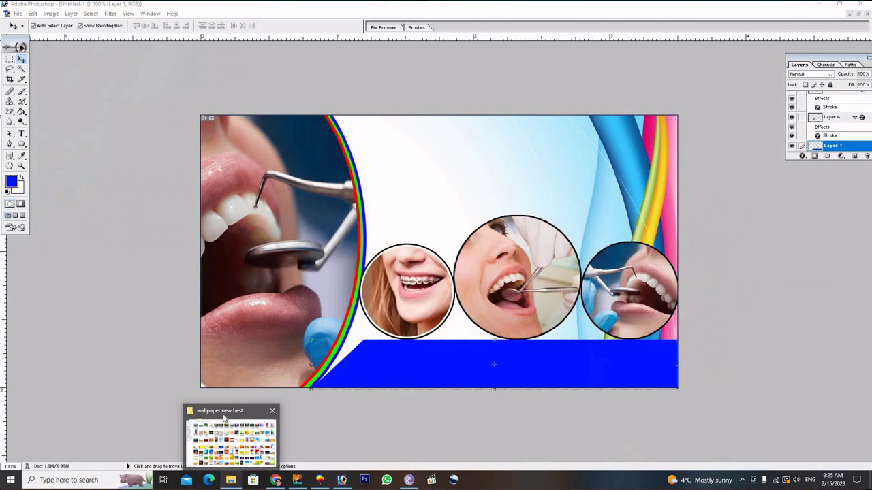
pyautogui.click(273, 412)
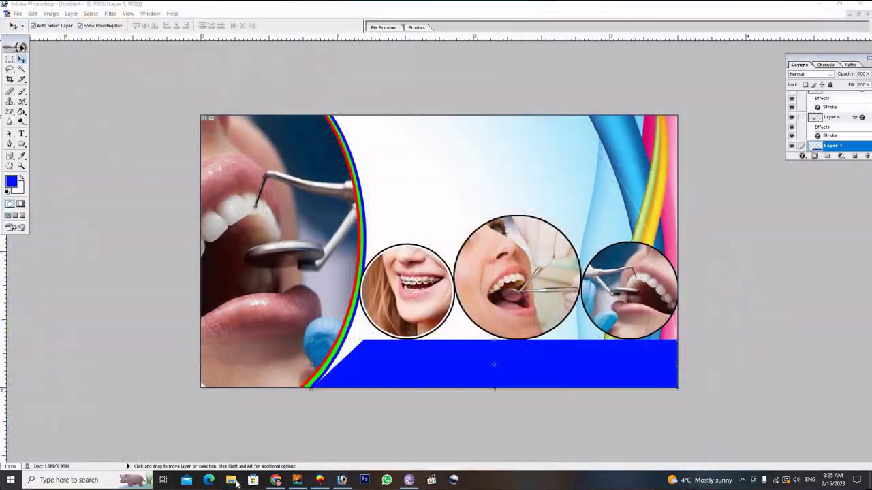
# Open today.EPS from Desktop > EPS in Photoshop, accepting the rasterize settings.
pyautogui.click(231, 480)
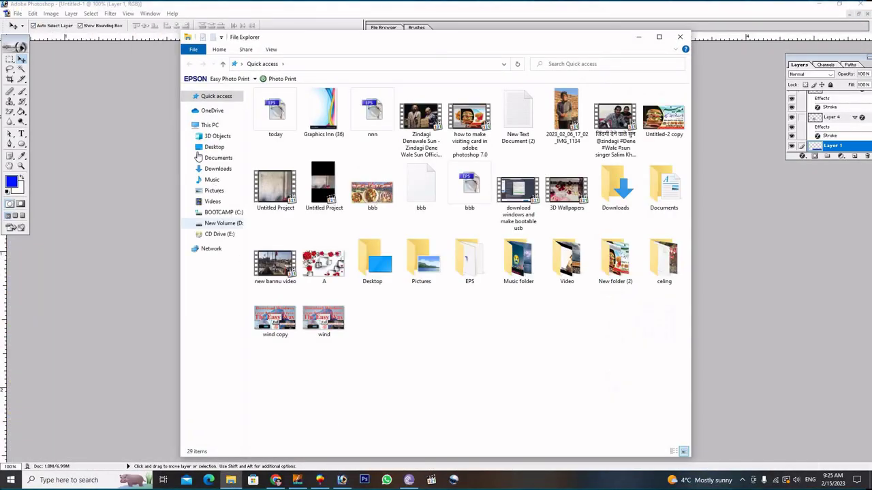
pyautogui.click(214, 147)
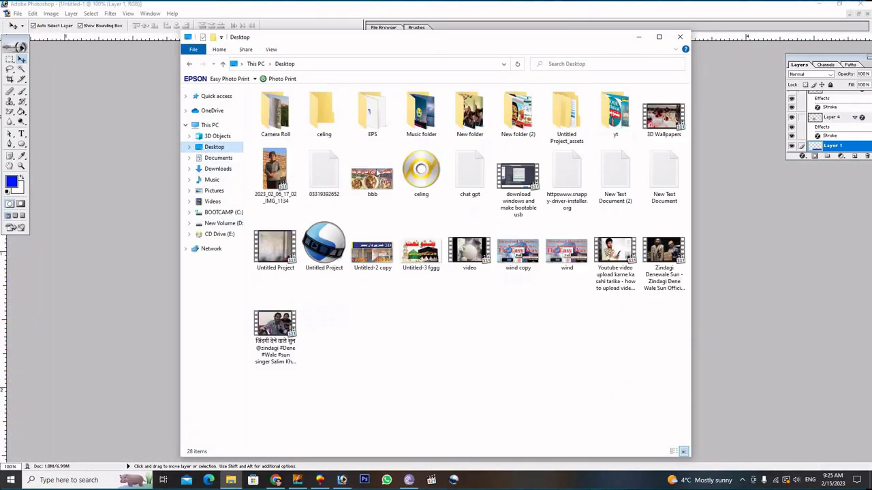
pyautogui.doubleClick(372, 112)
pyautogui.moveTo(427, 123); pyautogui.dragTo(744, 244)
pyautogui.click(500, 212)
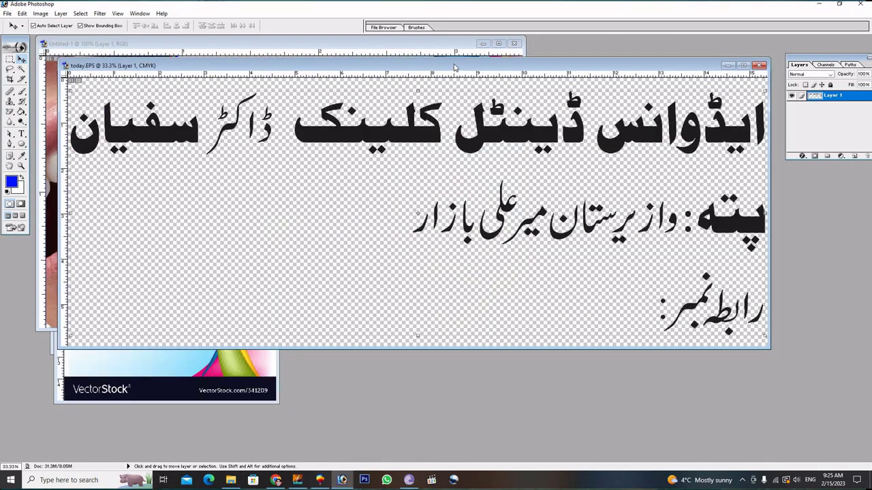
# Copy the top Urdu clinic-name line to a new layer and move it into the card.
pyautogui.moveTo(455, 66); pyautogui.dragTo(286, 129)
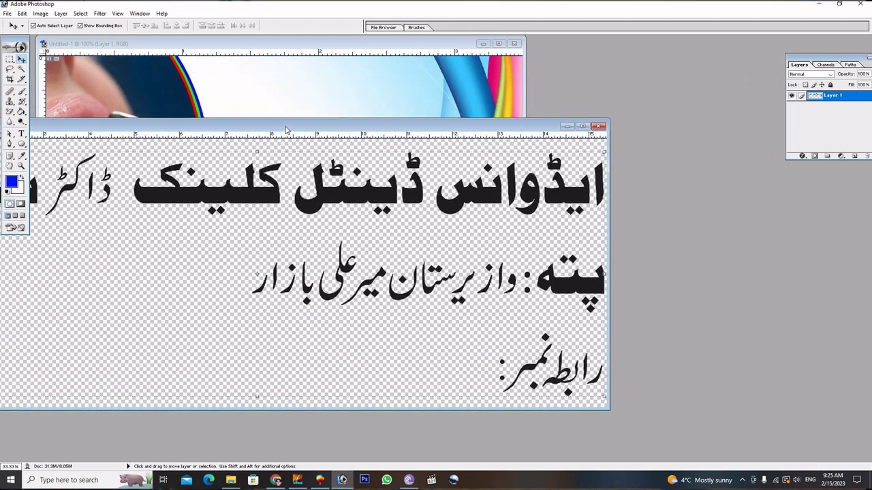
pyautogui.press('m')
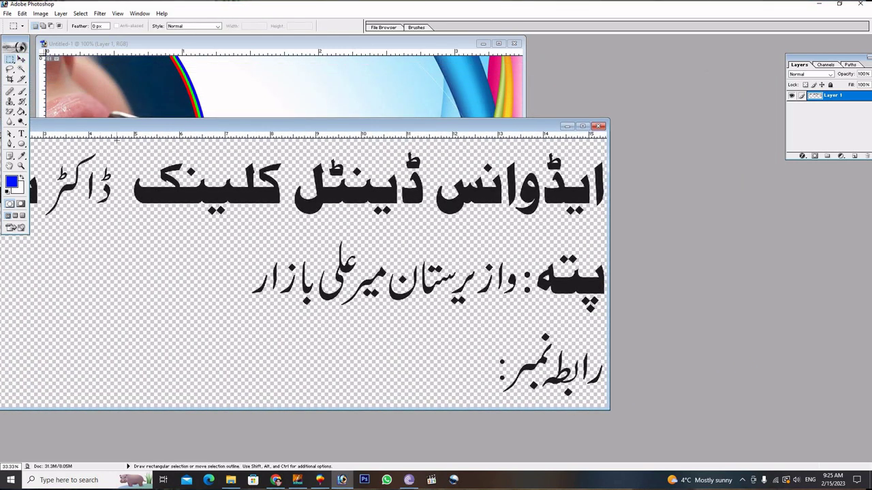
pyautogui.moveTo(602, 207); pyautogui.dragTo(633, 230)
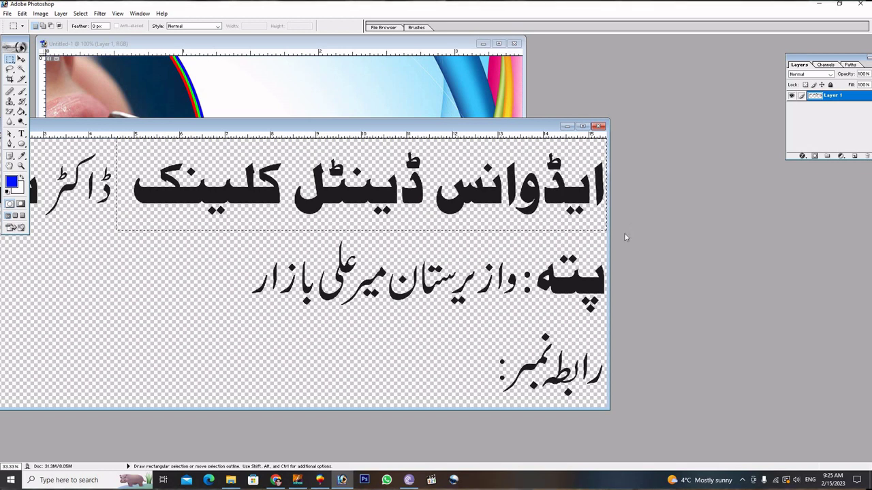
pyautogui.hotkey('ctrl', 'j')
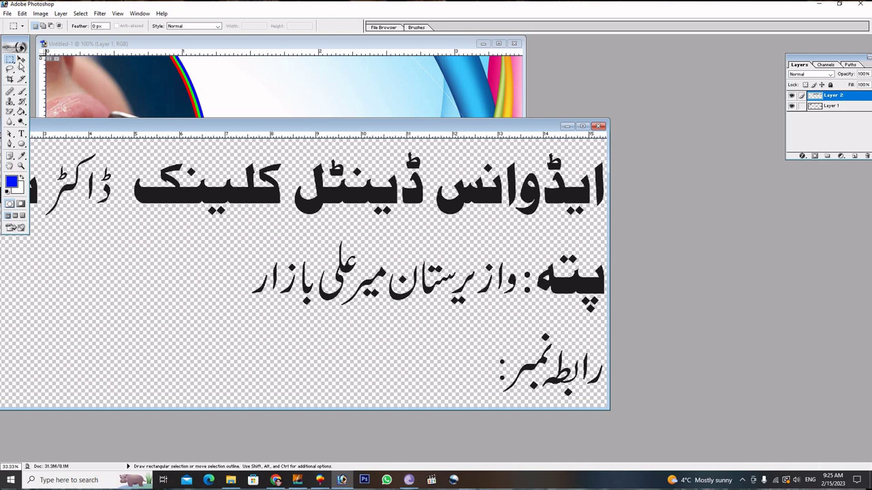
pyautogui.click(21, 61)
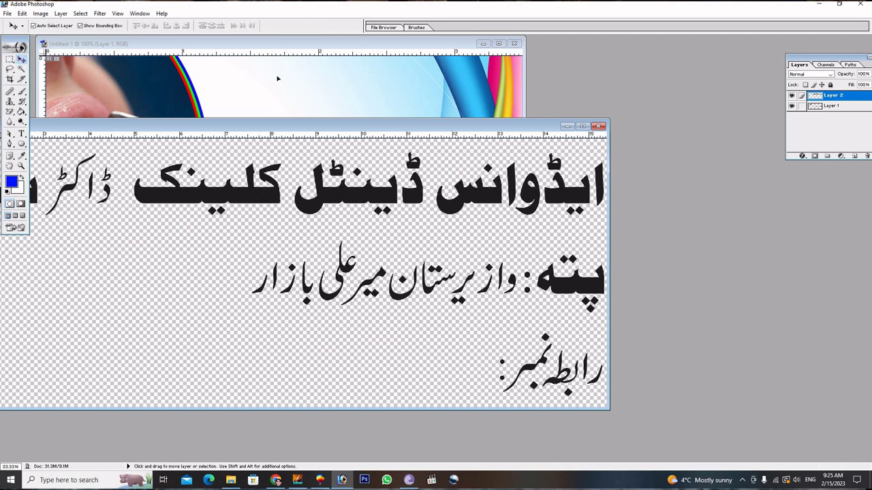
pyautogui.moveTo(277, 78); pyautogui.dragTo(277, 79)
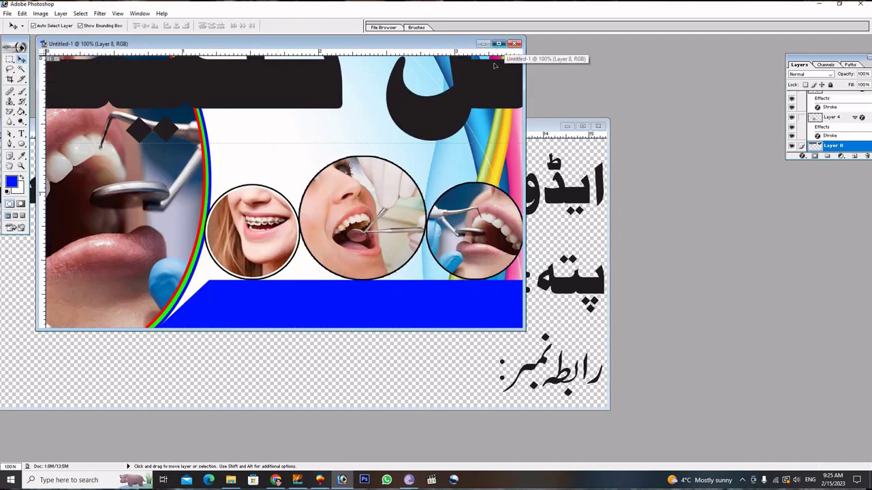
# Maximize the card document and scale the Urdu text layer down to about 22%.
pyautogui.click(497, 44)
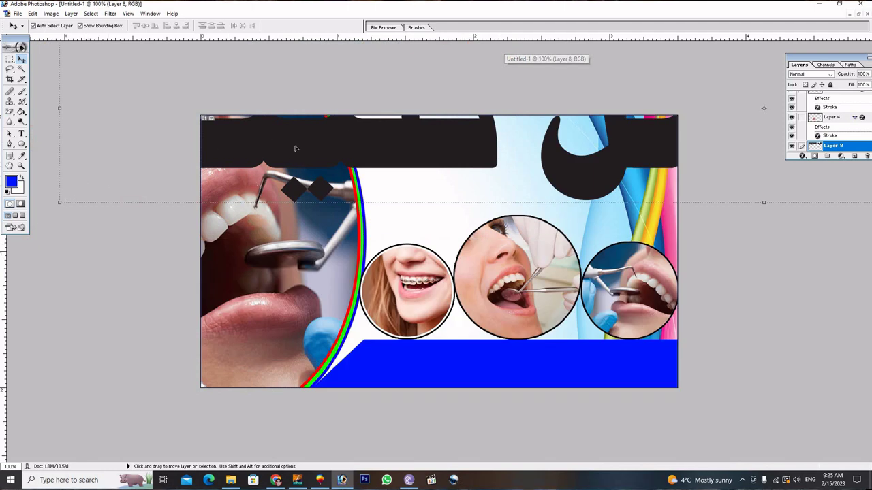
pyautogui.moveTo(351, 197); pyautogui.dragTo(409, 246)
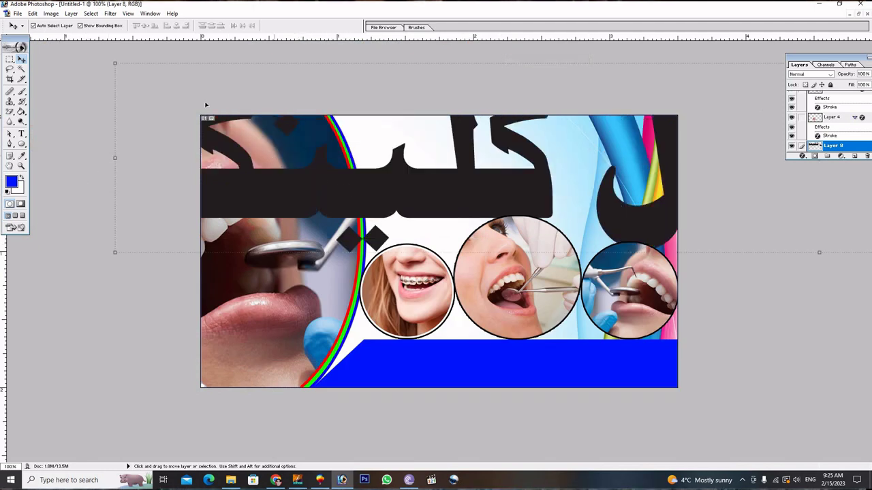
pyautogui.hotkey('ctrl', 't')
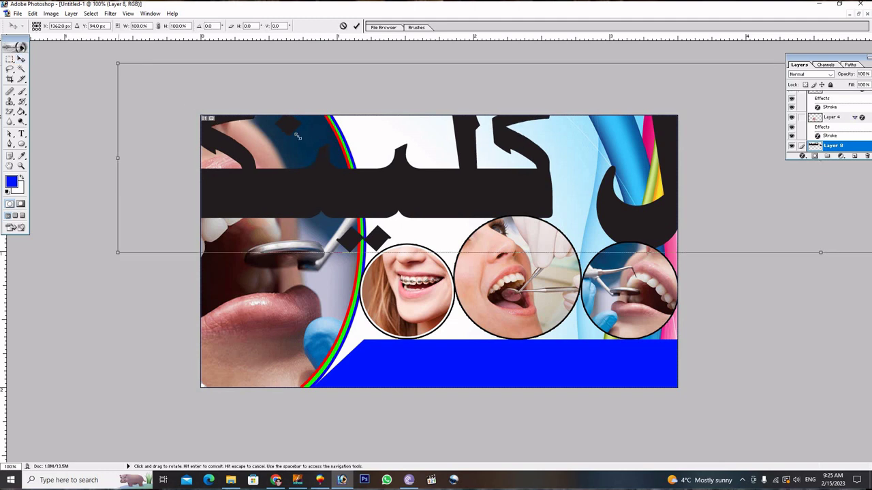
pyautogui.moveTo(114, 62); pyautogui.dragTo(530, 118)
pyautogui.moveTo(538, 205); pyautogui.dragTo(196, 192)
pyautogui.moveTo(187, 104); pyautogui.dragTo(348, 170)
pyautogui.moveTo(426, 201); pyautogui.dragTo(457, 185)
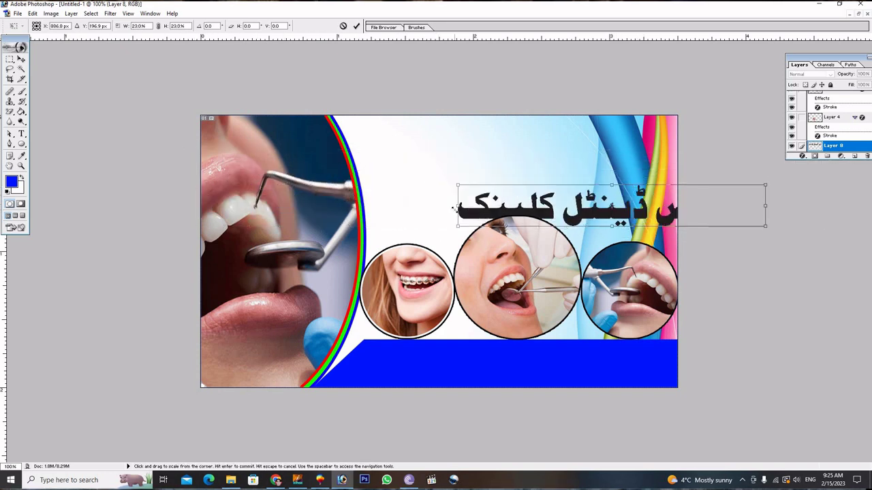
pyautogui.click(356, 26)
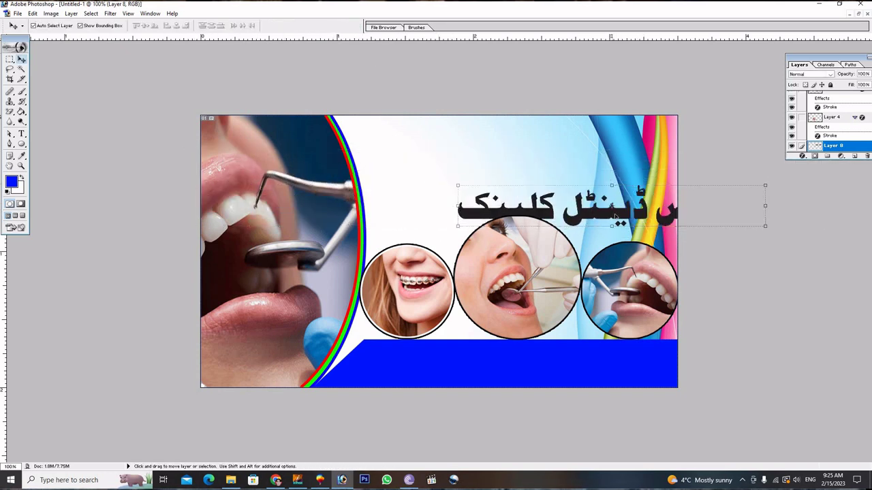
# Place the scaled clinic name along the card's top, just above the three circle photos.
pyautogui.moveTo(487, 187); pyautogui.dragTo(344, 165)
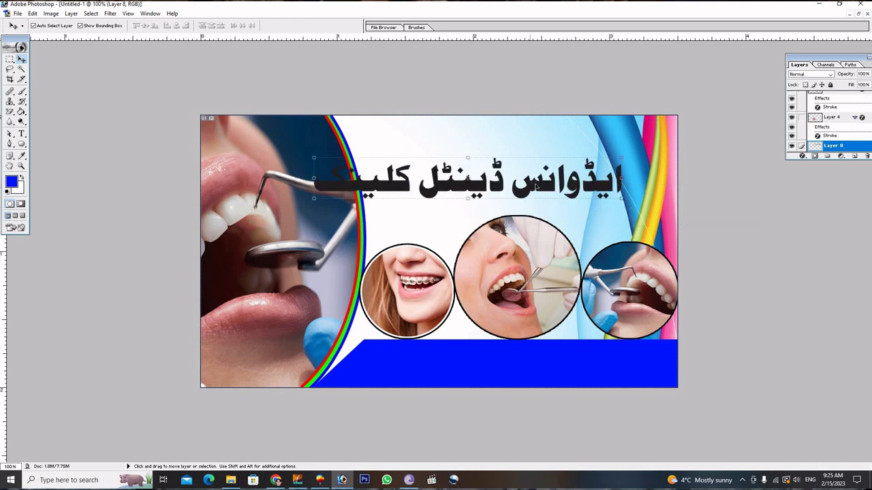
pyautogui.moveTo(537, 186); pyautogui.dragTo(606, 164)
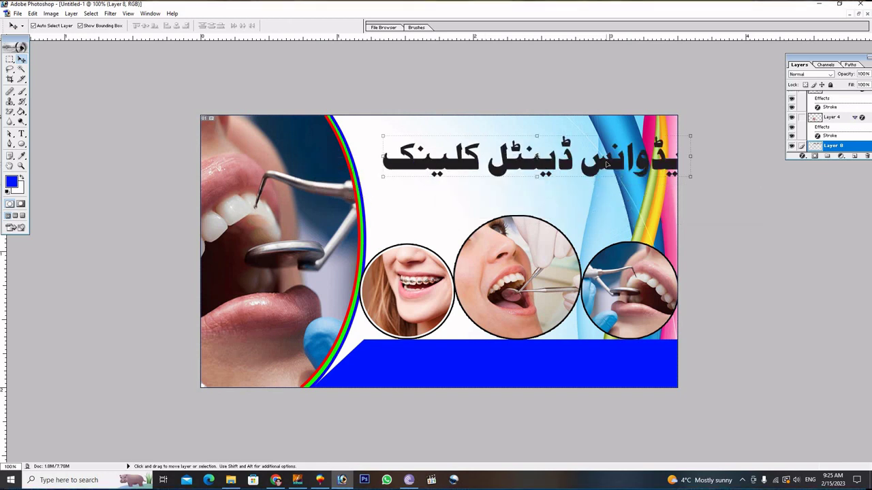
pyautogui.hotkey('shift', 'Left')
pyautogui.hotkey('shift', 'Left')
pyautogui.hotkey('shift', 'Left')
pyautogui.hotkey('shift', 'Left')
pyautogui.hotkey('shift', 'Left')
pyautogui.hotkey('shift', 'Up')
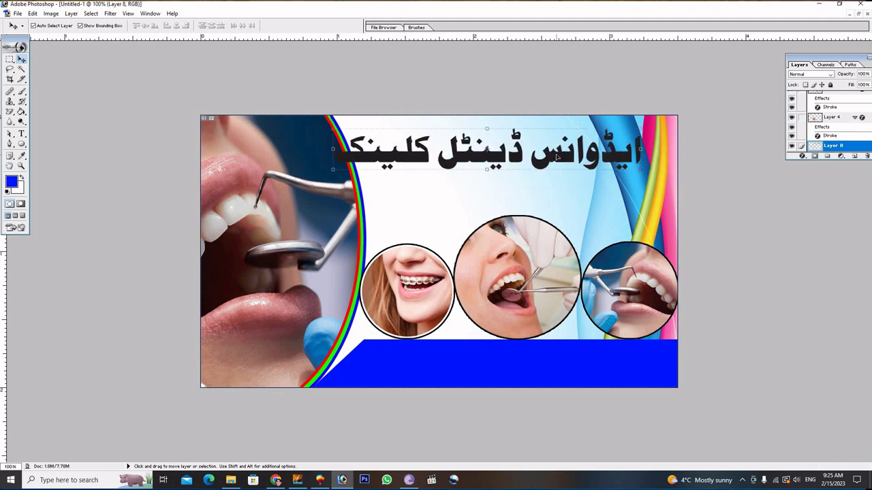
pyautogui.press('Right')
pyautogui.press('Right')
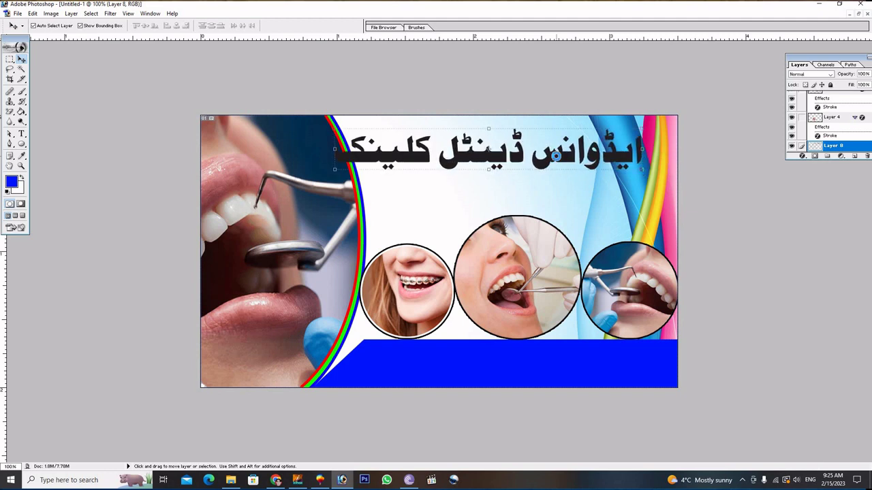
pyautogui.press('Right')
pyautogui.press('Right')
pyautogui.press('Right')
pyautogui.press('Right')
pyautogui.press('Right')
pyautogui.press('Right')
pyautogui.press('Right')
pyautogui.press('Right')
pyautogui.press('Right')
pyautogui.press('Right')
pyautogui.press('Right')
pyautogui.press('Right')
pyautogui.press('Right')
pyautogui.press('Right')
pyautogui.press('Right')
pyautogui.press('Right')
pyautogui.press('Right')
pyautogui.press('Right')
pyautogui.press('Right')
pyautogui.press('Right')
pyautogui.press('Right')
pyautogui.press('Right')
pyautogui.press('Right')
pyautogui.press('Right')
pyautogui.press('Right')
pyautogui.press('Right')
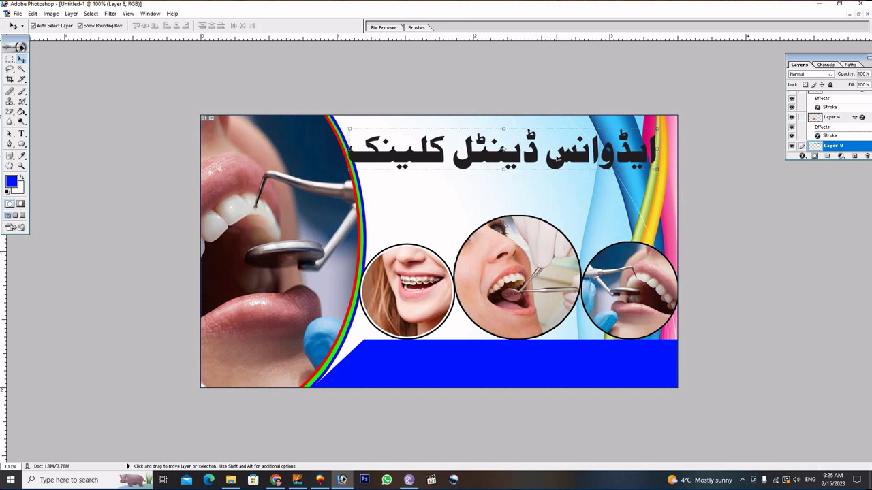
pyautogui.press('Right')
pyautogui.press('Right')
pyautogui.press('Right')
pyautogui.press('Right')
pyautogui.press('Right')
pyautogui.press('Right')
pyautogui.press('Right')
pyautogui.press('Right')
pyautogui.press('Right')
pyautogui.press('Right')
pyautogui.press('Right')
pyautogui.press('Right')
pyautogui.press('Right')
pyautogui.press('Right')
pyautogui.press('Right')
pyautogui.press('Right')
pyautogui.press('Right')
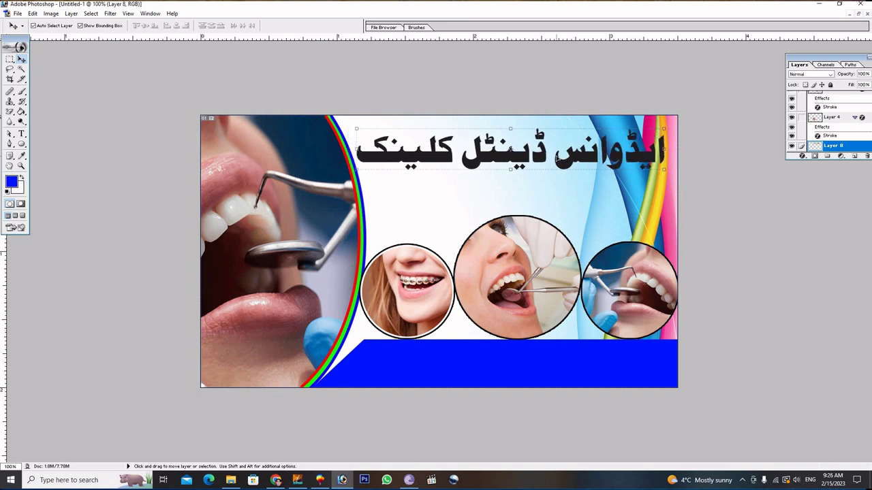
pyautogui.press('Up')
pyautogui.press('Up')
pyautogui.press('Up')
pyautogui.press('Up')
pyautogui.press('Up')
pyautogui.press('Up')
pyautogui.press('Up')
pyautogui.press('Up')
pyautogui.press('Up')
pyautogui.press('Up')
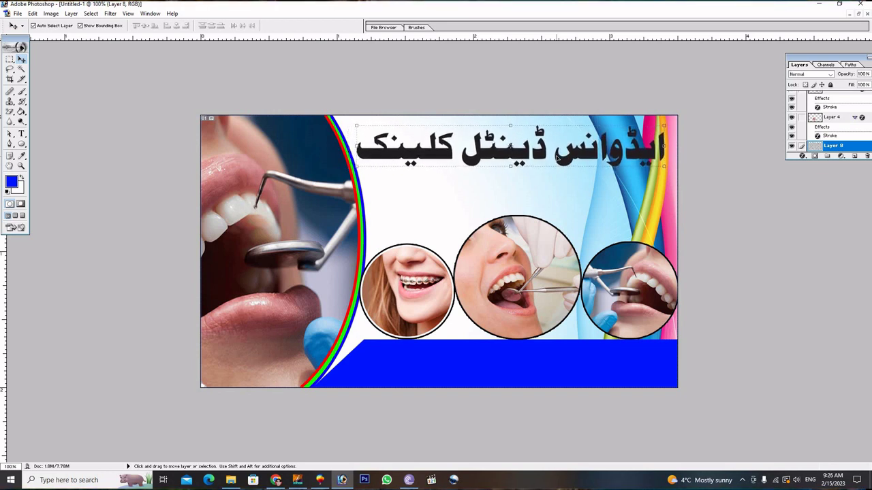
pyautogui.press('Up')
pyautogui.press('Up')
pyautogui.press('Up')
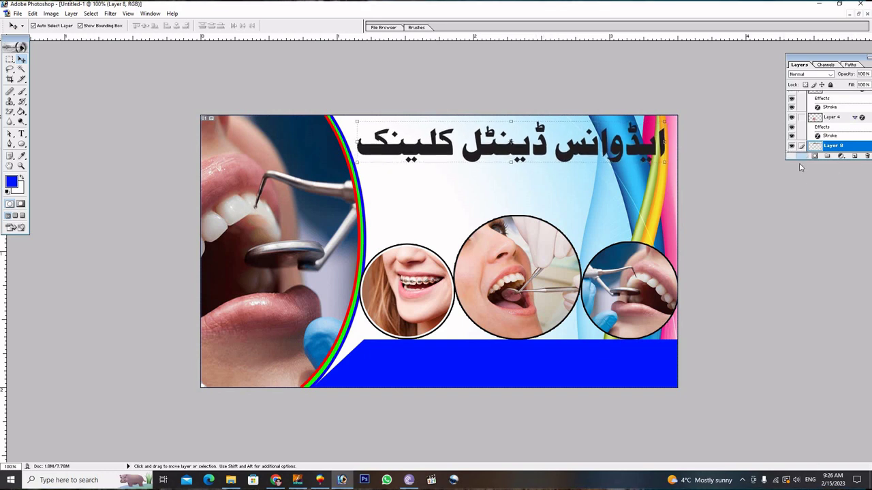
# Give the Urdu clinic name a red Color Overlay and a 3 px white outside stroke.
pyautogui.click(801, 156)
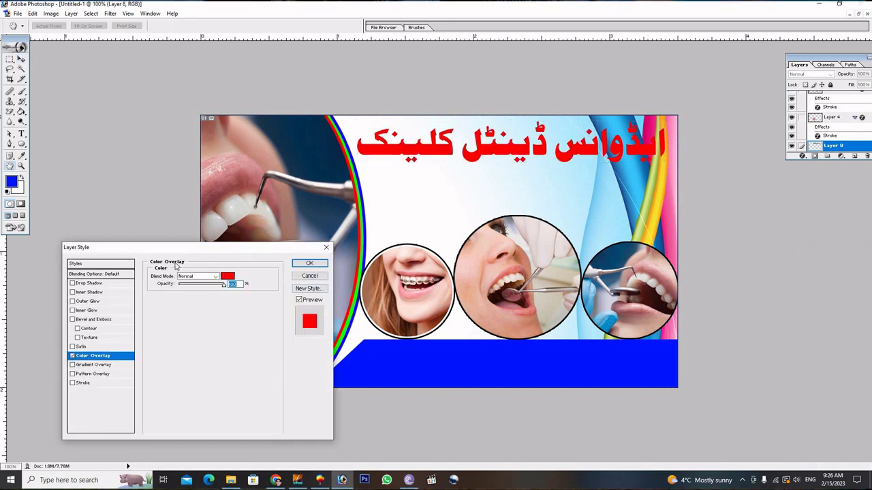
pyautogui.click(101, 383)
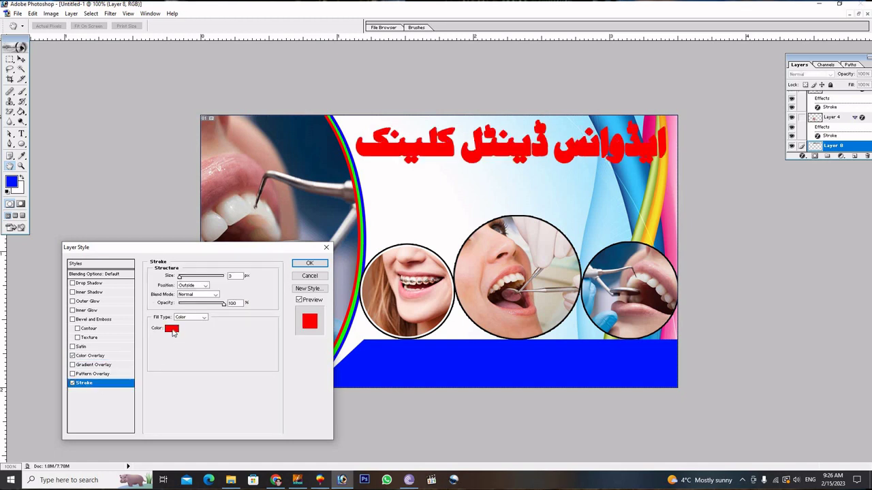
pyautogui.click(171, 328)
pyautogui.moveTo(112, 235); pyautogui.dragTo(75, 195)
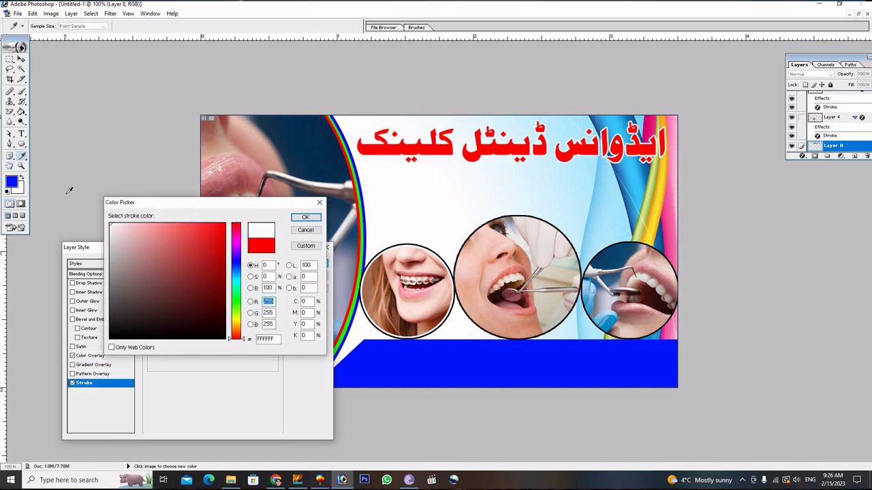
pyautogui.click(305, 217)
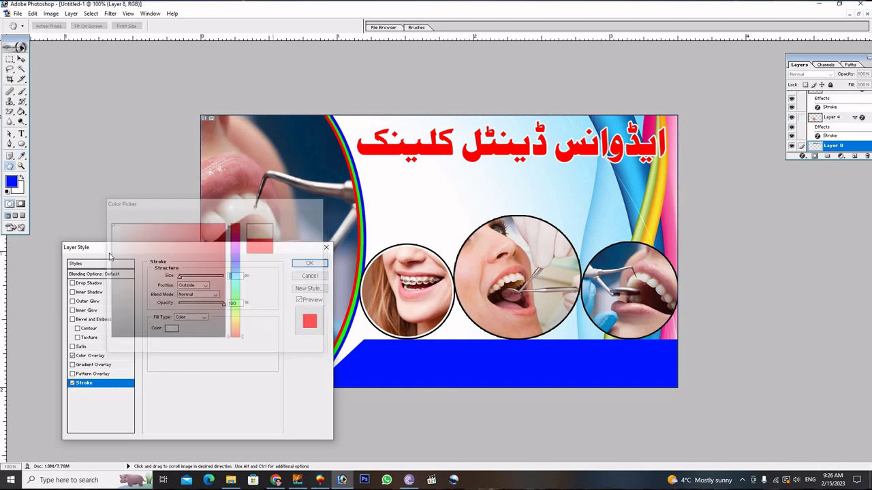
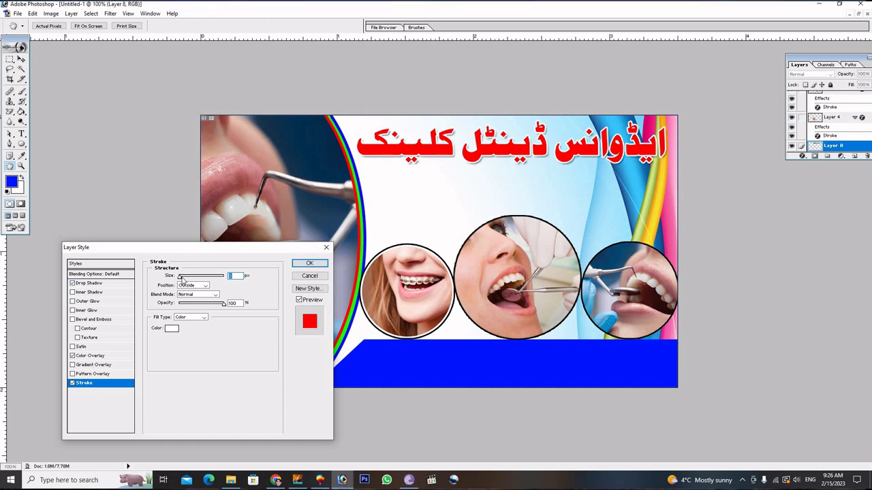
# Reduce the Urdu heading's white stroke to a thin size and apply the layer style.
pyautogui.moveTo(182, 278); pyautogui.dragTo(171, 279)
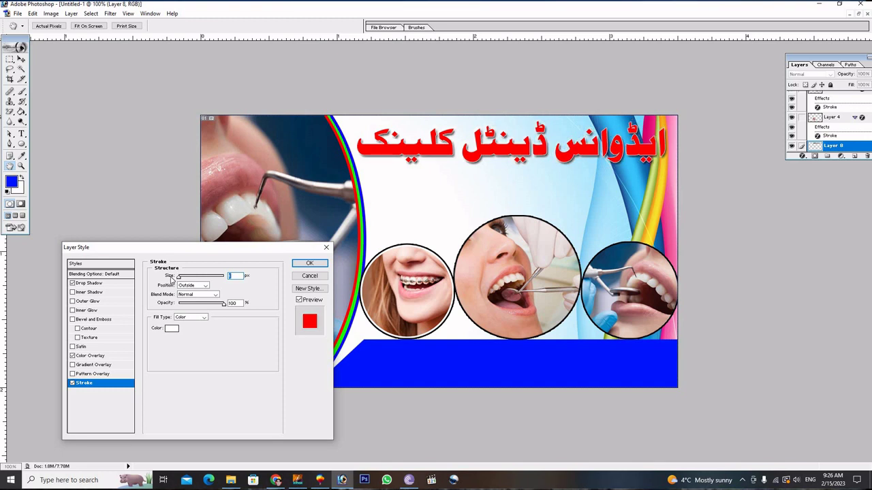
pyautogui.click(310, 263)
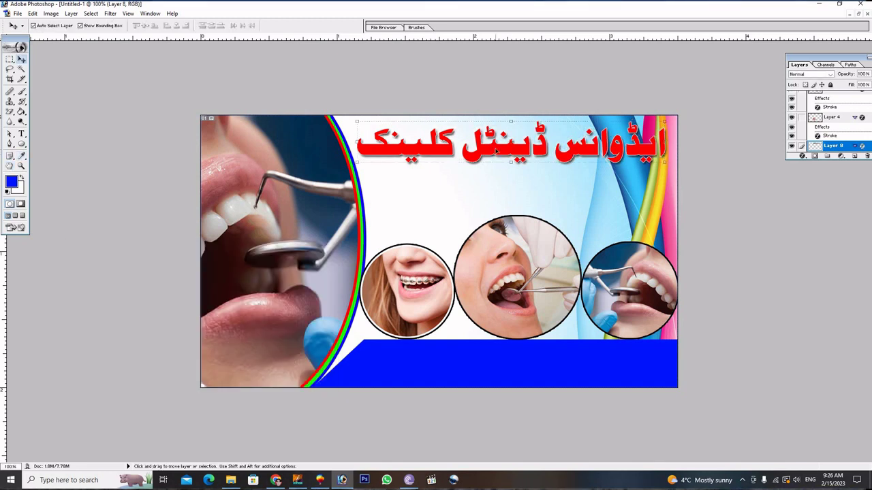
# Nudge the red heading right, then delete the unneeded black title layer in the Urdu text document.
pyautogui.moveTo(495, 149); pyautogui.dragTo(497, 148)
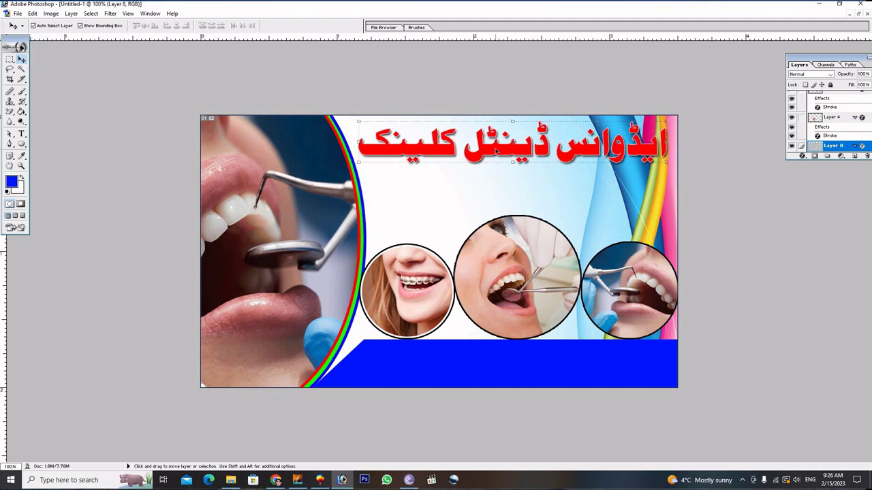
pyautogui.click(419, 266)
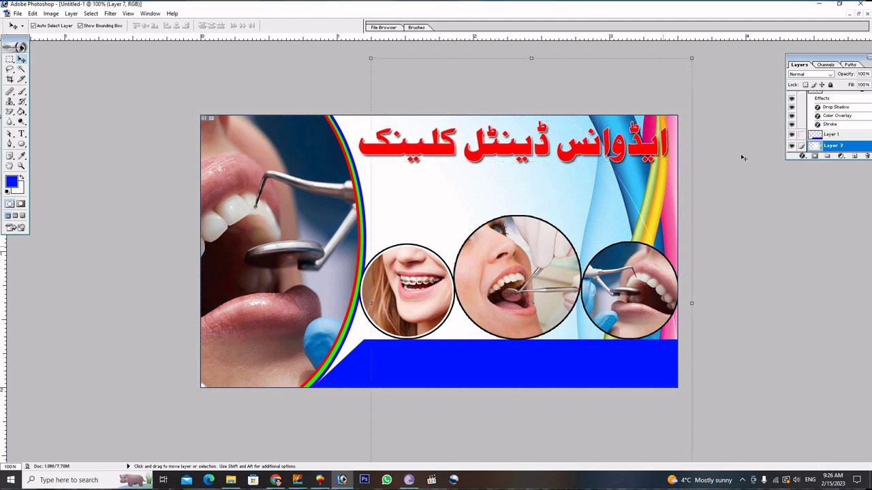
pyautogui.click(858, 15)
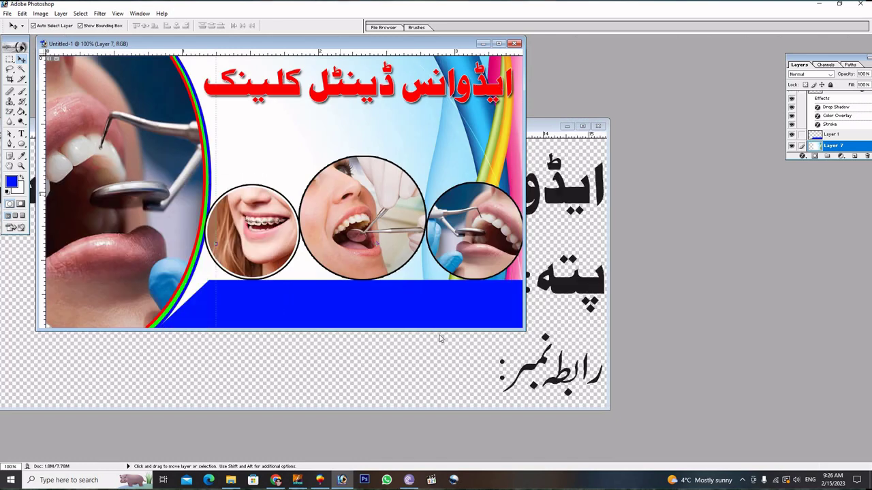
pyautogui.click(441, 347)
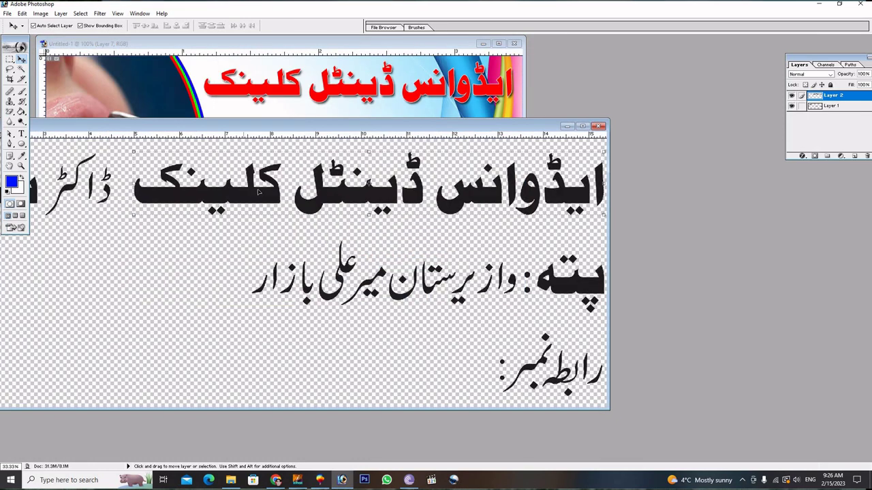
pyautogui.hotkey('shift', 'Right')
pyautogui.hotkey('shift', 'Right')
pyautogui.hotkey('shift', 'Right')
pyautogui.hotkey('shift', 'Right')
pyautogui.hotkey('shift', 'Down')
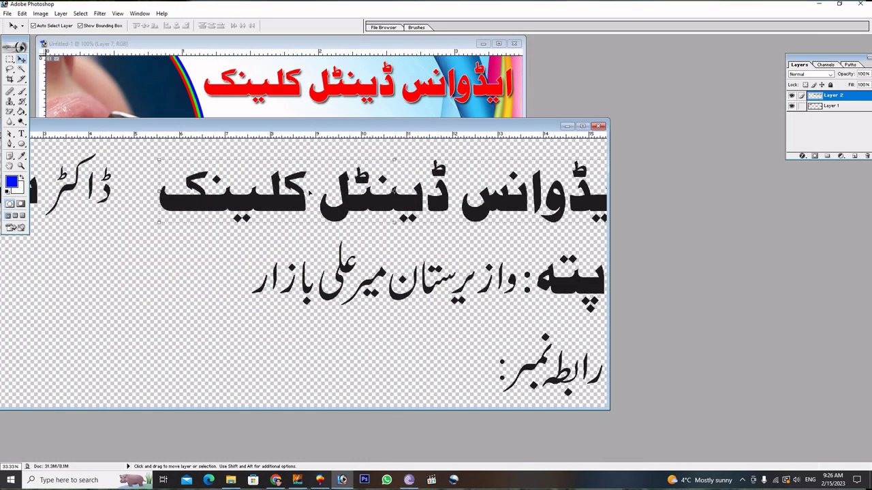
pyautogui.press('Delete')
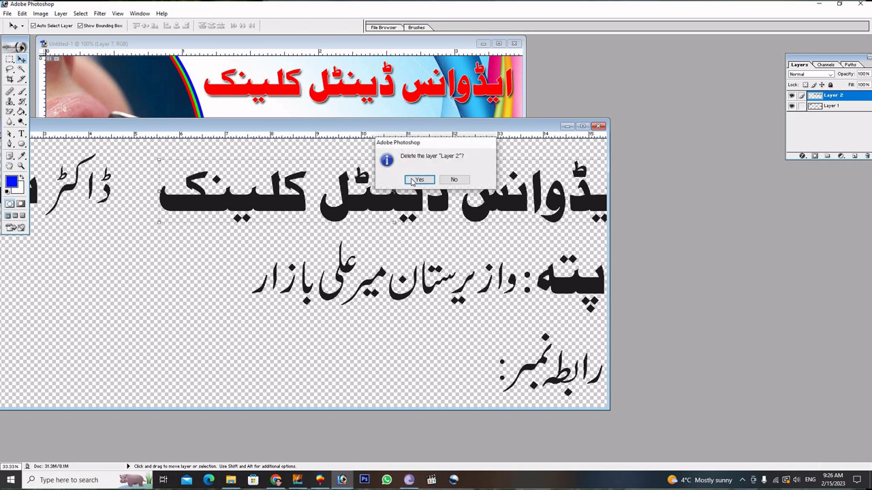
pyautogui.press('Return')
# Marquee the doctor's Urdu name and copy it onto its own layer with Ctrl+J.
pyautogui.moveTo(105, 189); pyautogui.dragTo(219, 212)
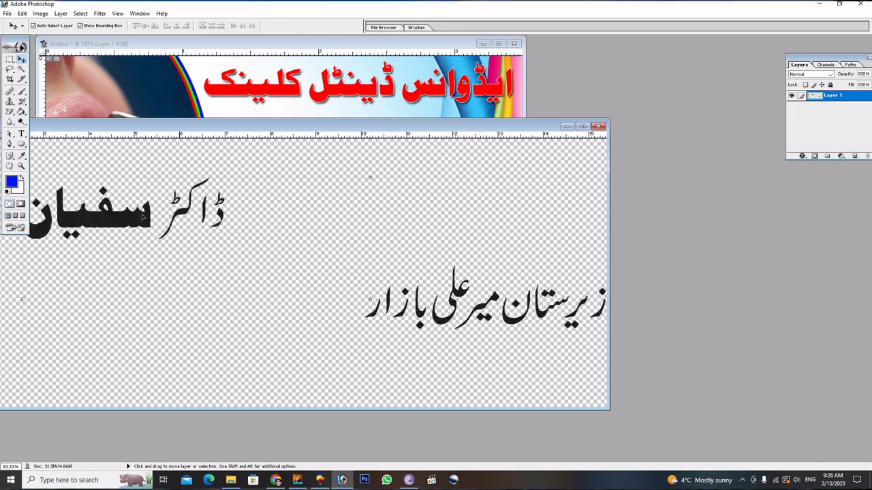
pyautogui.moveTo(307, 216); pyautogui.dragTo(474, 217)
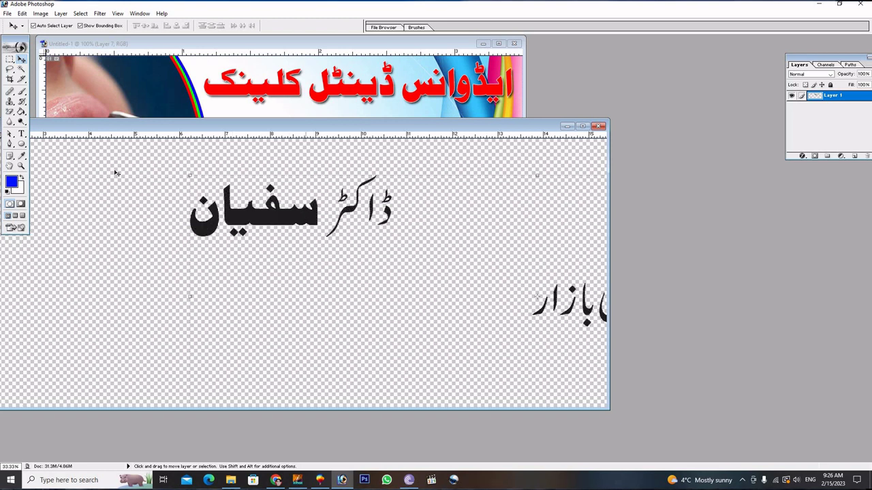
pyautogui.click(10, 60)
pyautogui.moveTo(437, 269); pyautogui.dragTo(443, 286)
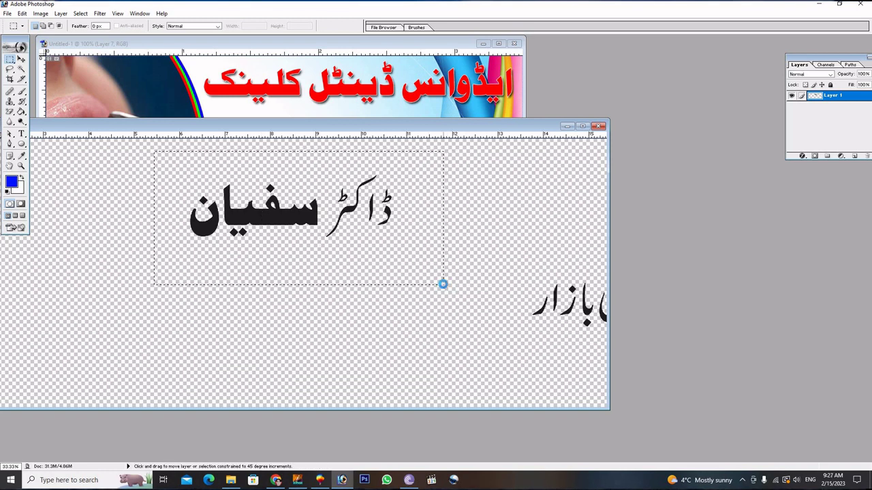
pyautogui.hotkey('ctrl', 'j')
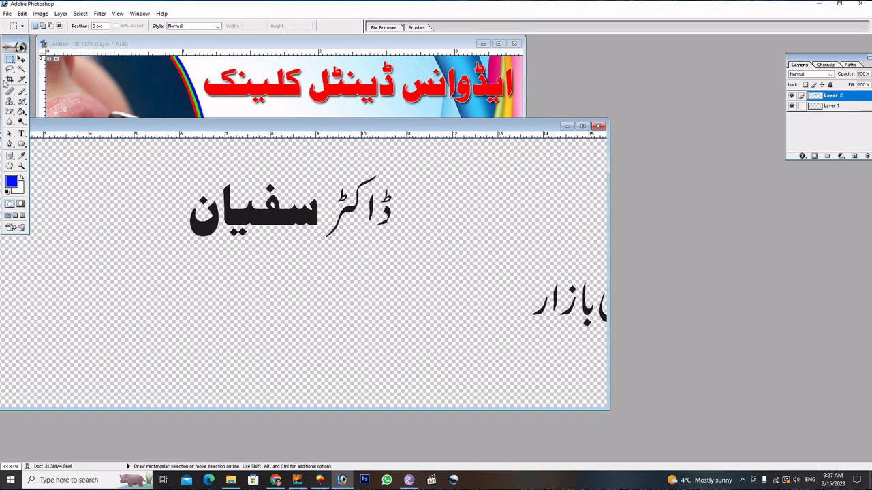
# Drag the copied doctor's-name layer from the text document into the business card.
pyautogui.click(22, 60)
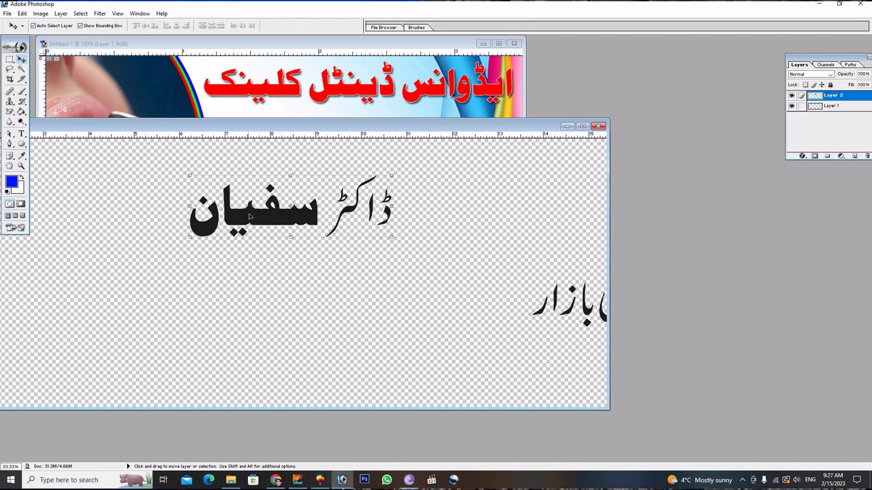
pyautogui.moveTo(250, 219); pyautogui.dragTo(296, 101)
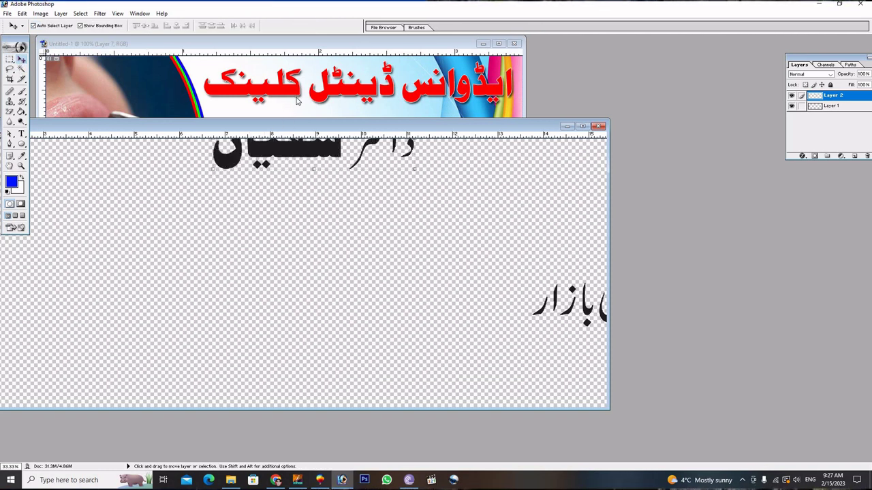
pyautogui.click(583, 128)
pyautogui.moveTo(251, 203); pyautogui.dragTo(289, 123)
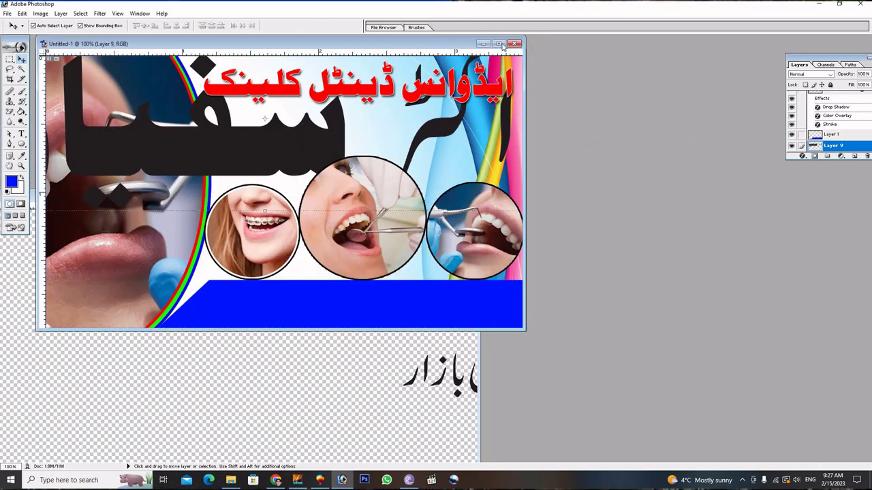
# Scale the doctor's Urdu name to about 25% and place it just below the red heading.
pyautogui.click(498, 43)
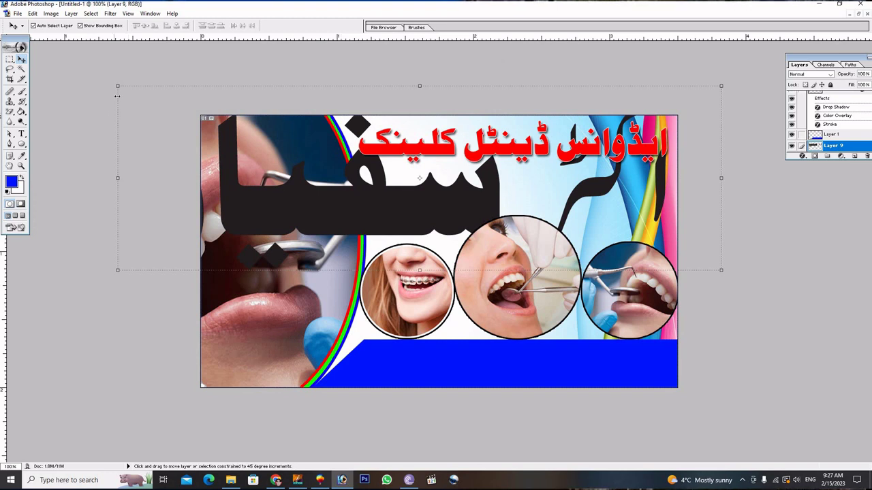
pyautogui.moveTo(117, 86); pyautogui.dragTo(202, 113)
pyautogui.moveTo(442, 171); pyautogui.dragTo(505, 187)
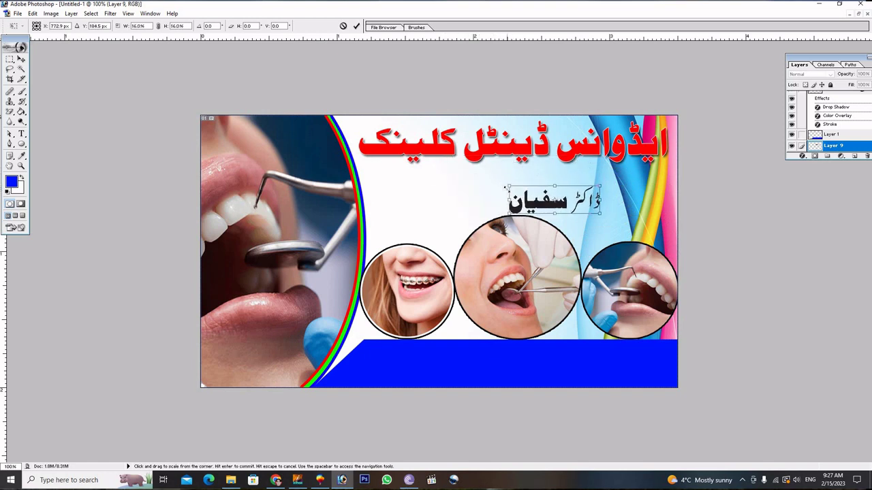
pyautogui.click(356, 27)
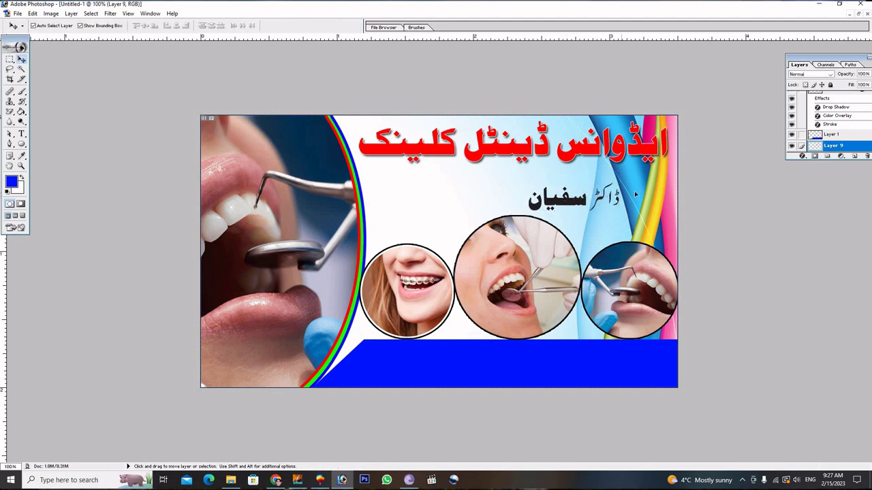
pyautogui.moveTo(639, 192); pyautogui.dragTo(611, 196)
# Give the doctor's name a yellow F6FF00 Color Overlay and black Stroke, then nudge it into place.
pyautogui.click(802, 156)
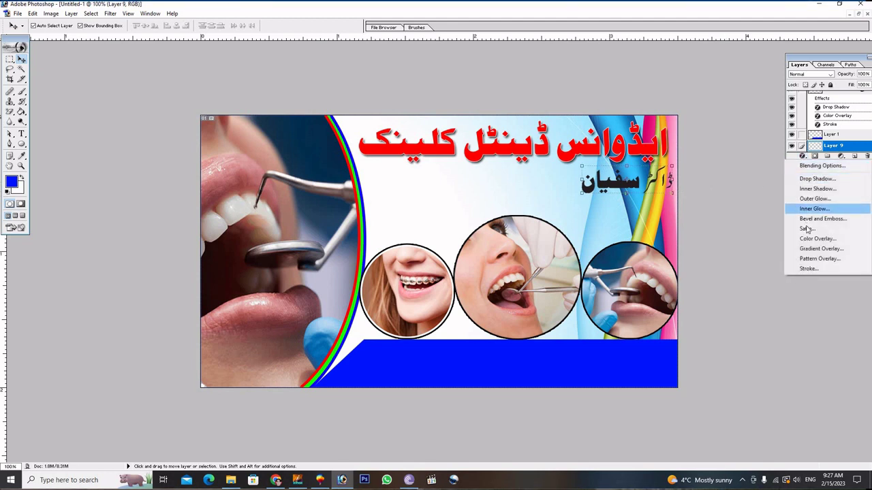
pyautogui.click(812, 238)
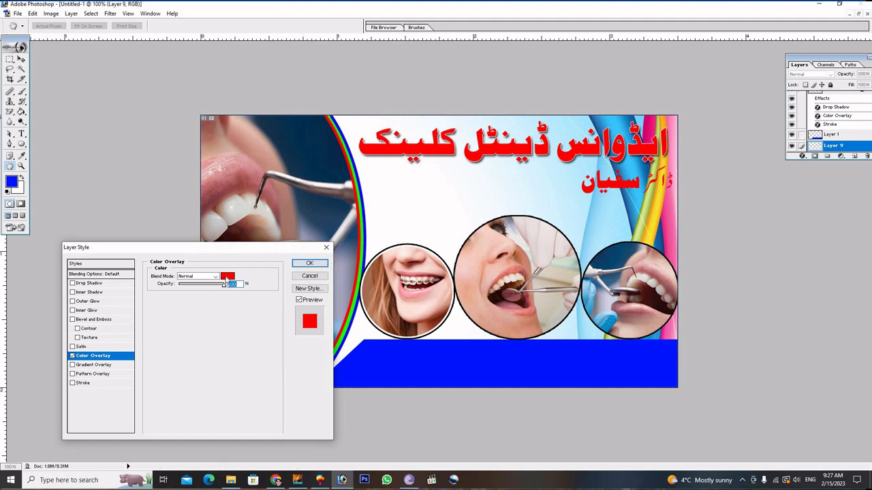
pyautogui.click(228, 277)
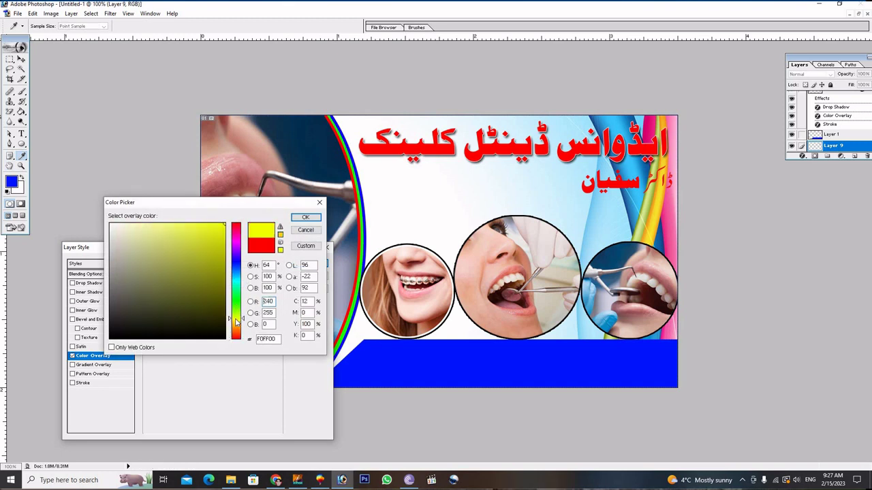
pyautogui.click(237, 319)
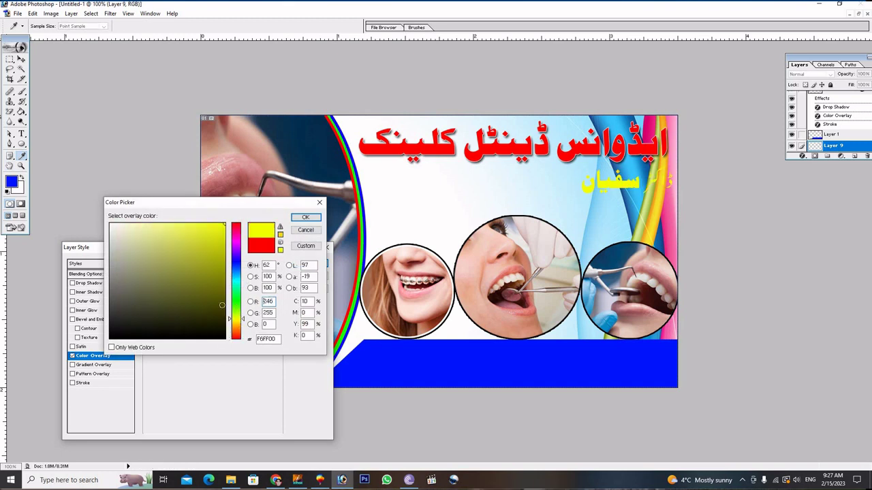
pyautogui.click(305, 217)
pyautogui.click(109, 384)
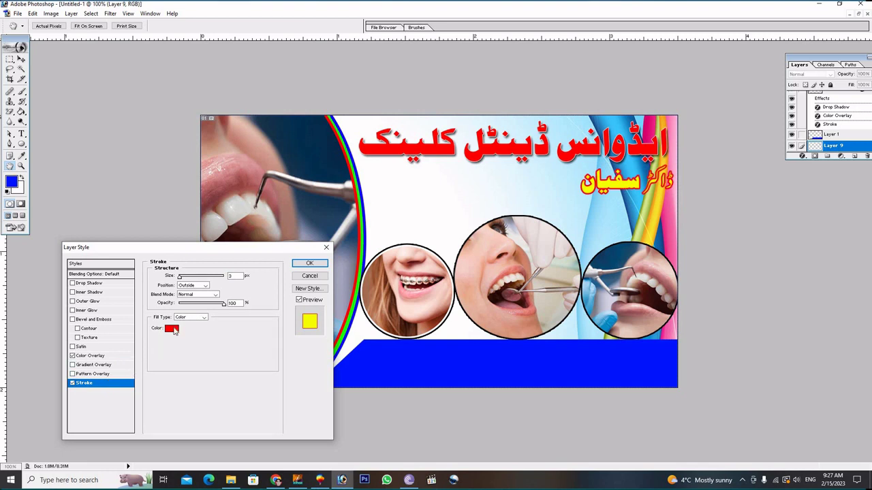
pyautogui.click(171, 330)
pyautogui.click(173, 338)
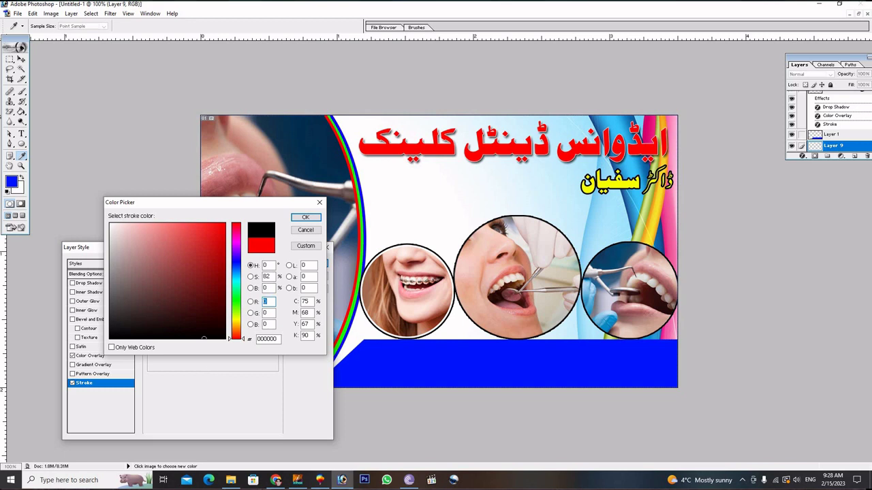
pyautogui.click(299, 217)
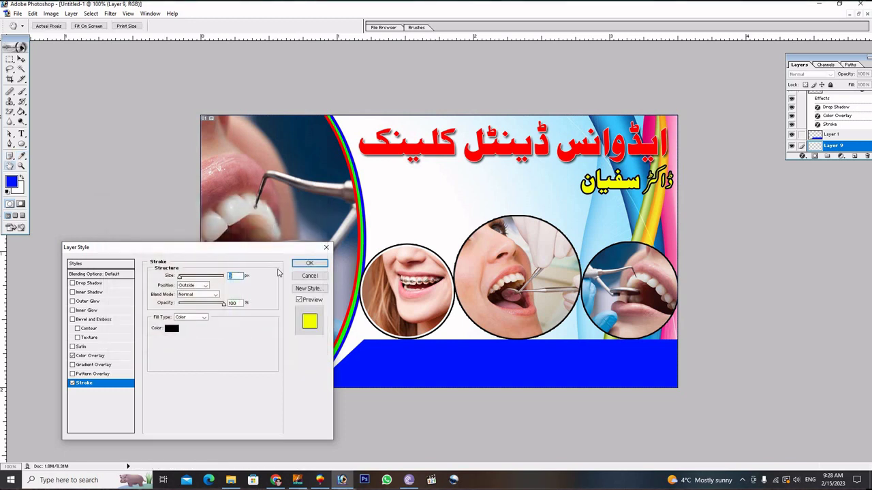
pyautogui.click(310, 264)
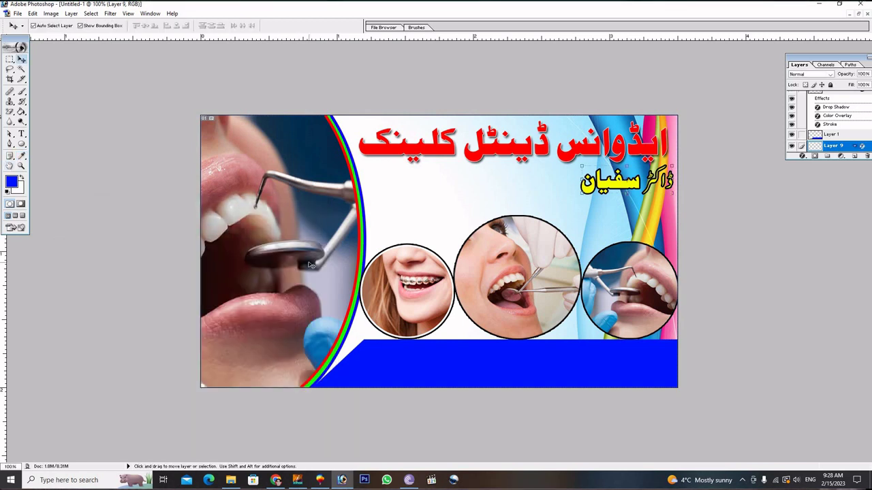
pyautogui.press('Left')
pyautogui.press('Left')
pyautogui.press('Left')
pyautogui.press('Left')
pyautogui.press('Left')
pyautogui.press('Left')
pyautogui.press('Left')
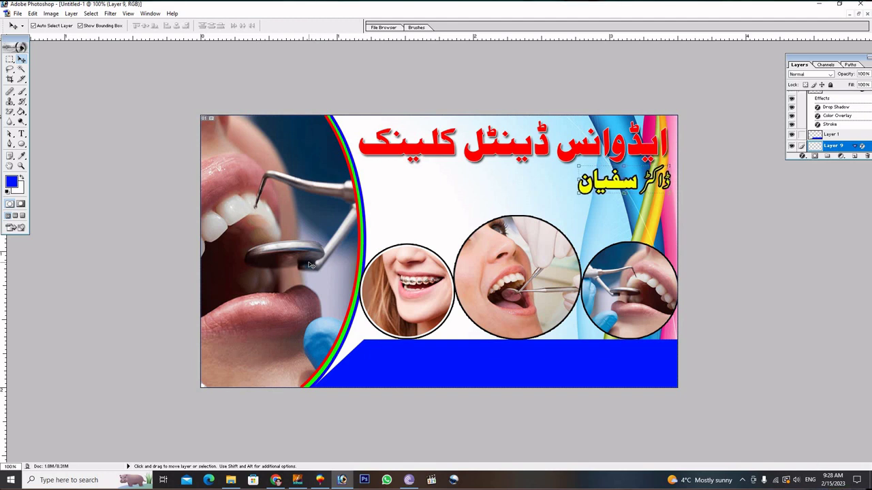
pyautogui.press('Right')
pyautogui.press('Right')
pyautogui.press('Right')
pyautogui.press('Right')
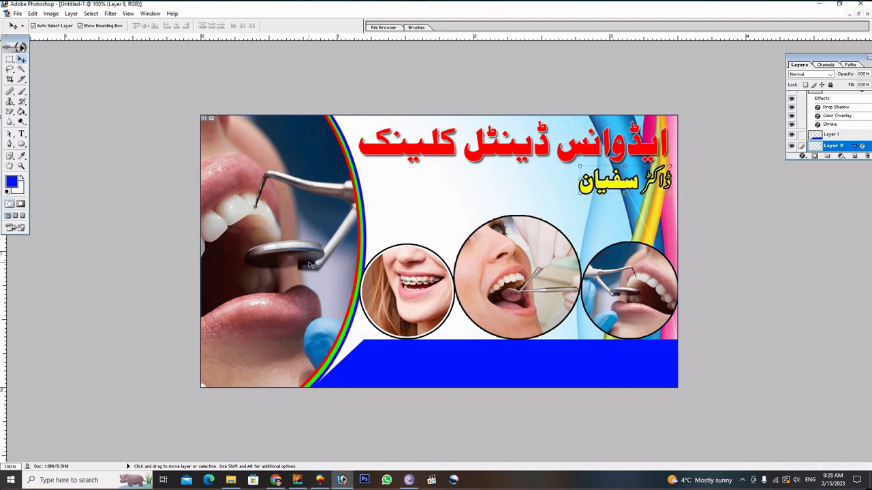
# Bring the black address calligraphy layer from the Urdu text document into the business card.
pyautogui.click(453, 186)
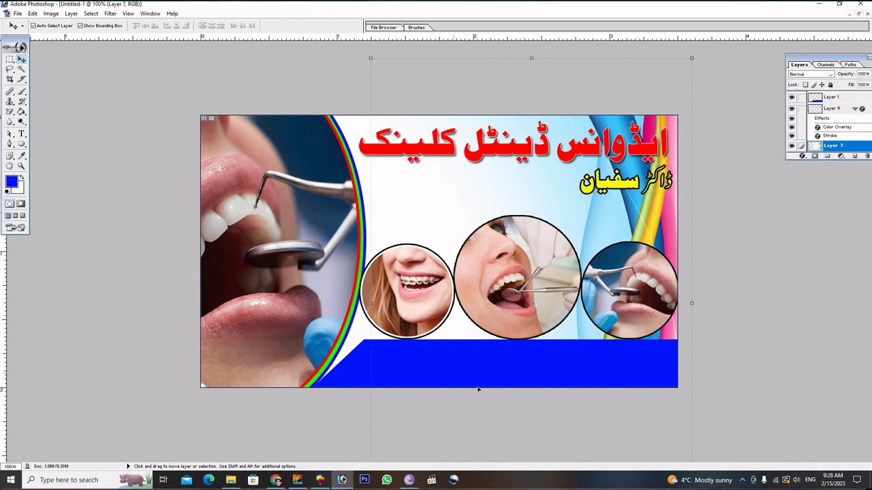
pyautogui.click(858, 15)
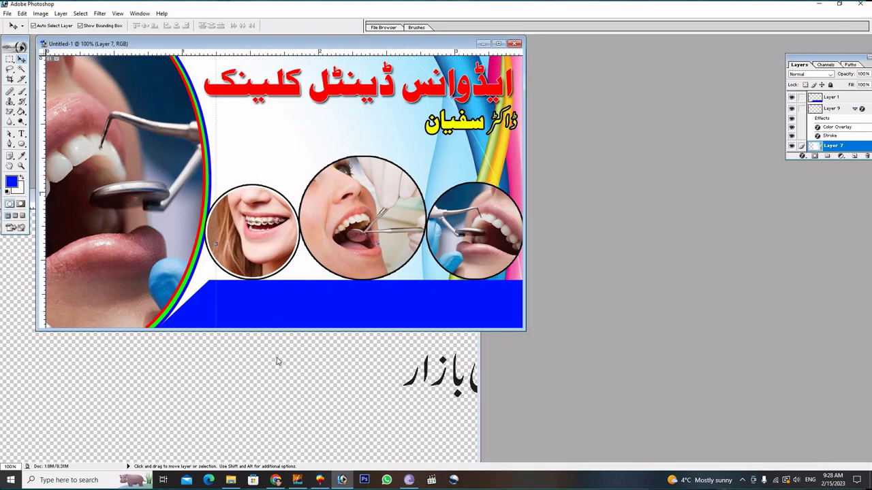
pyautogui.click(277, 361)
pyautogui.click(462, 385)
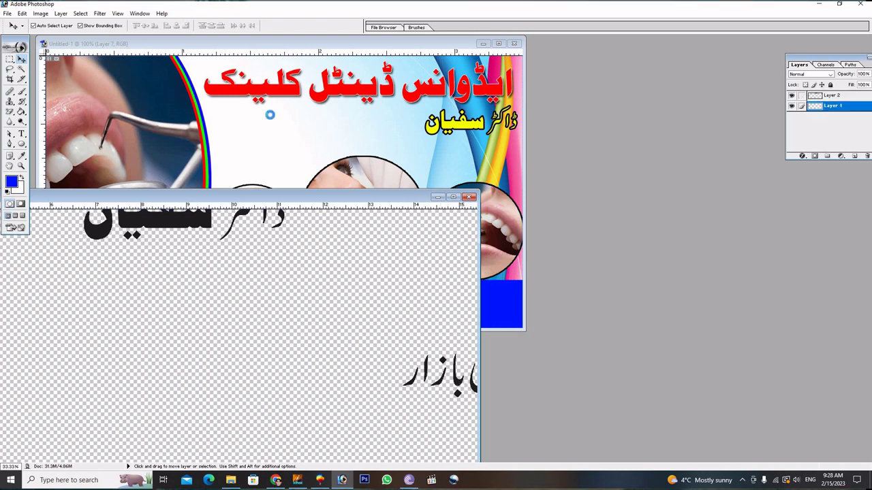
pyautogui.moveTo(270, 115); pyautogui.dragTo(270, 116)
pyautogui.doubleClick(490, 40)
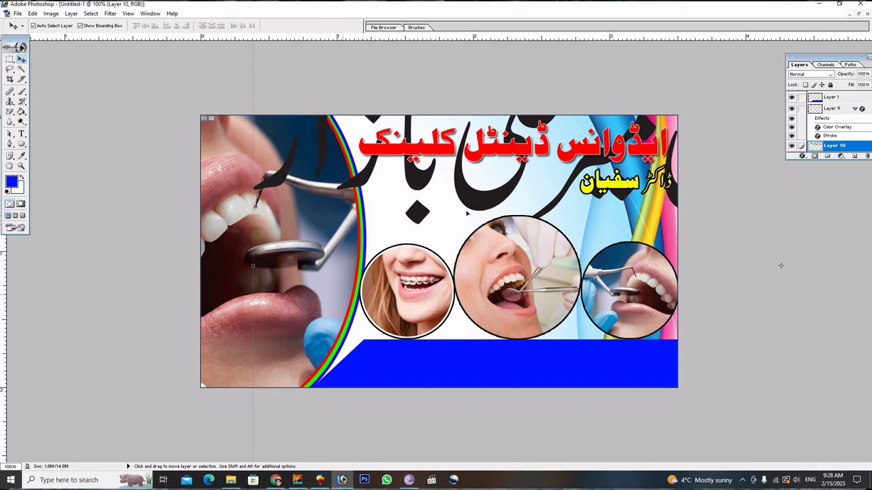
# Scale the address calligraphy proportionally to about 18% and place it below the doctor's name.
pyautogui.moveTo(495, 199); pyautogui.dragTo(515, 143)
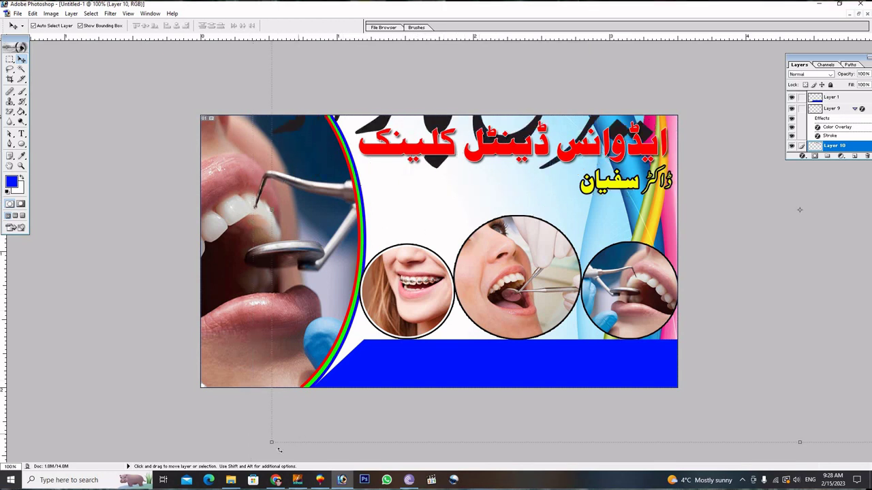
pyautogui.press('shift')
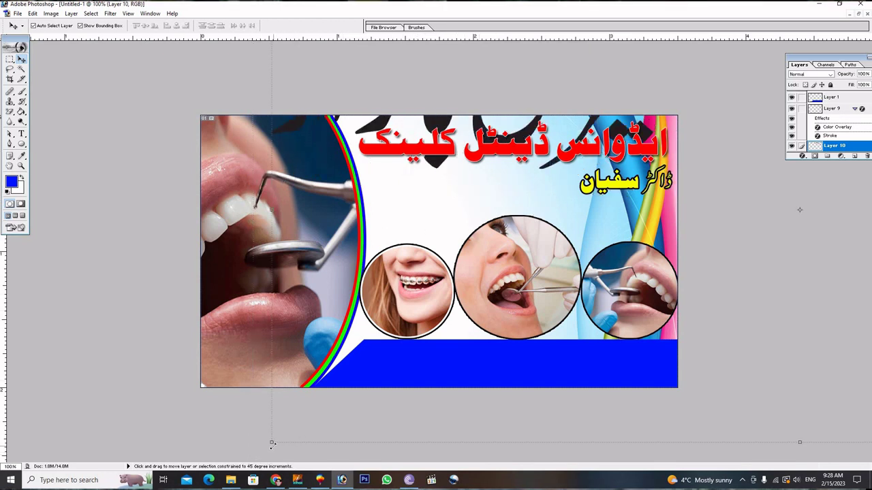
pyautogui.moveTo(271, 442); pyautogui.dragTo(712, 248)
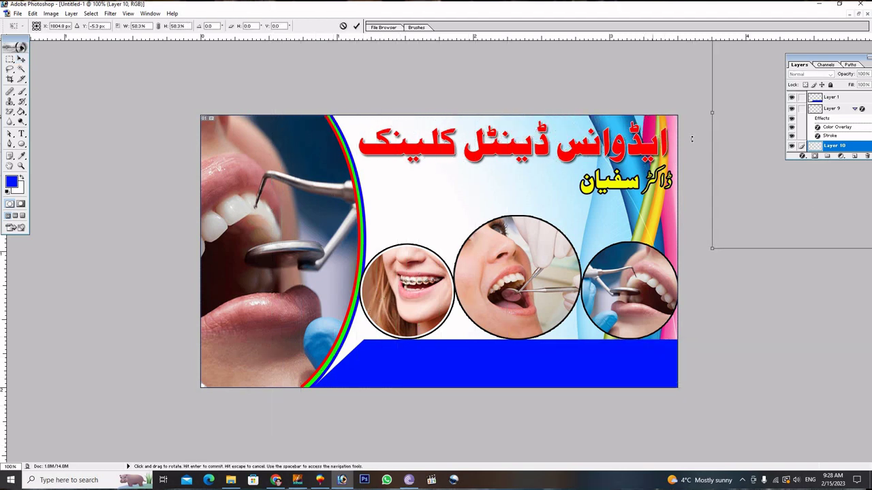
pyautogui.moveTo(758, 127); pyautogui.dragTo(128, 330)
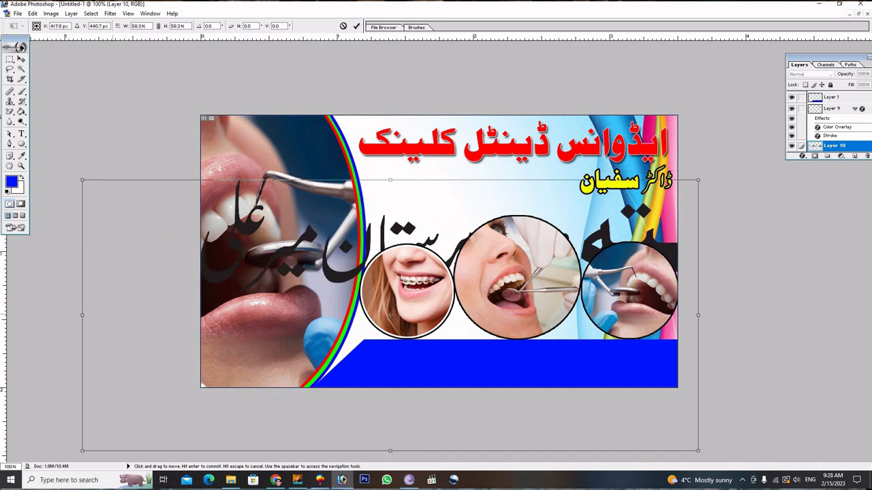
pyautogui.moveTo(83, 181); pyautogui.dragTo(411, 343)
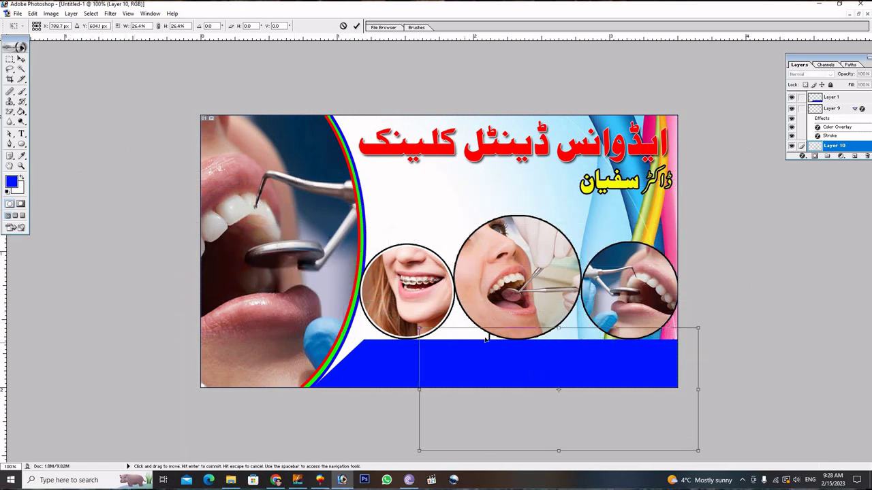
pyautogui.moveTo(487, 336); pyautogui.dragTo(411, 176)
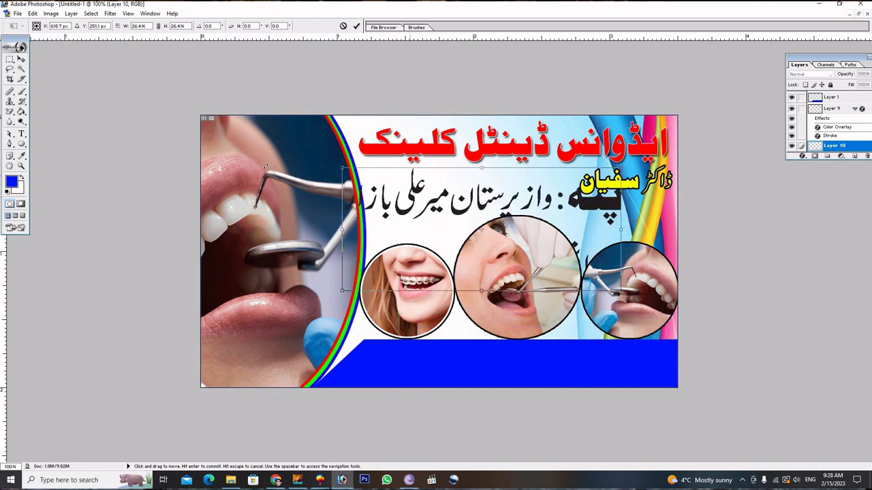
pyautogui.moveTo(345, 169); pyautogui.dragTo(434, 208)
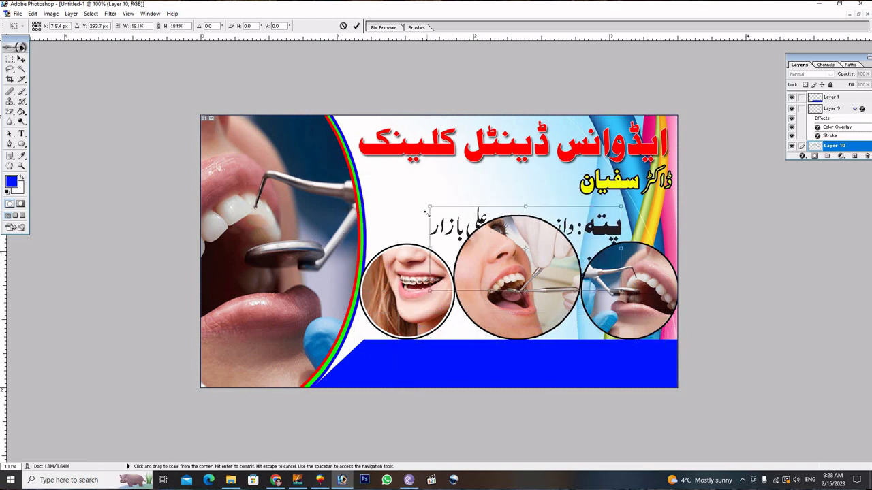
pyautogui.click(356, 26)
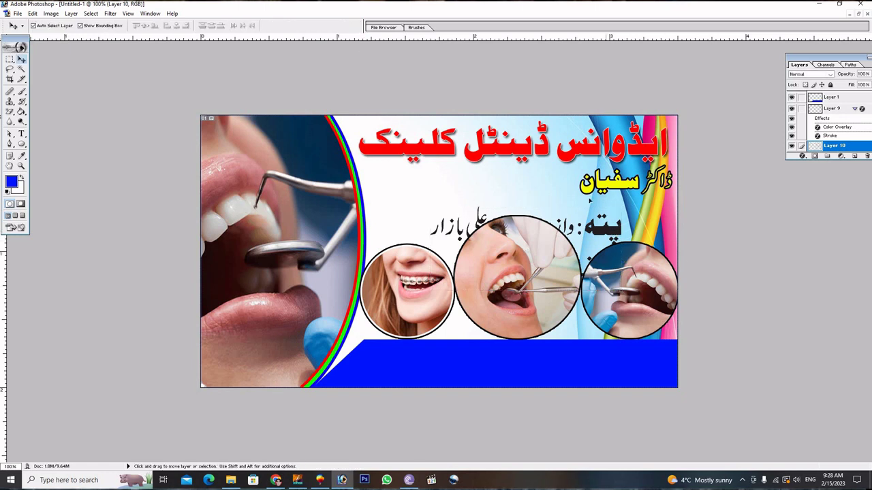
# Position the address line beside the doctor's name and copy it onto its own layer.
pyautogui.moveTo(576, 198); pyautogui.dragTo(557, 180)
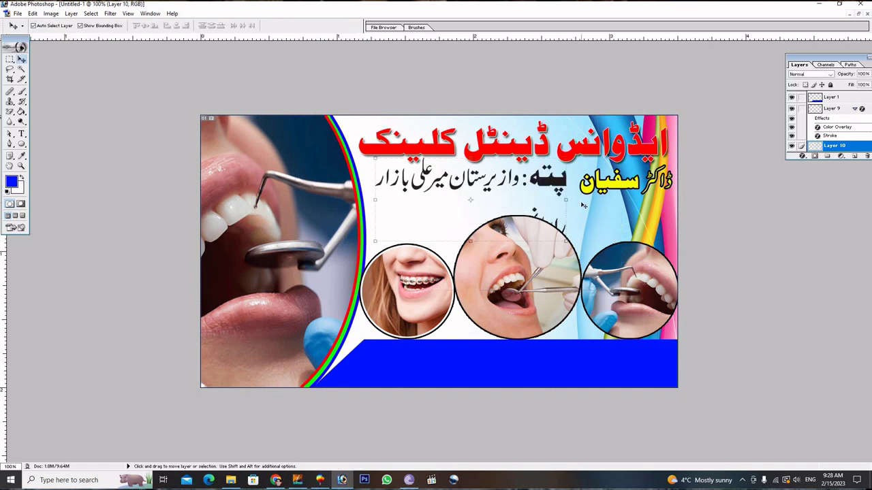
pyautogui.click(9, 60)
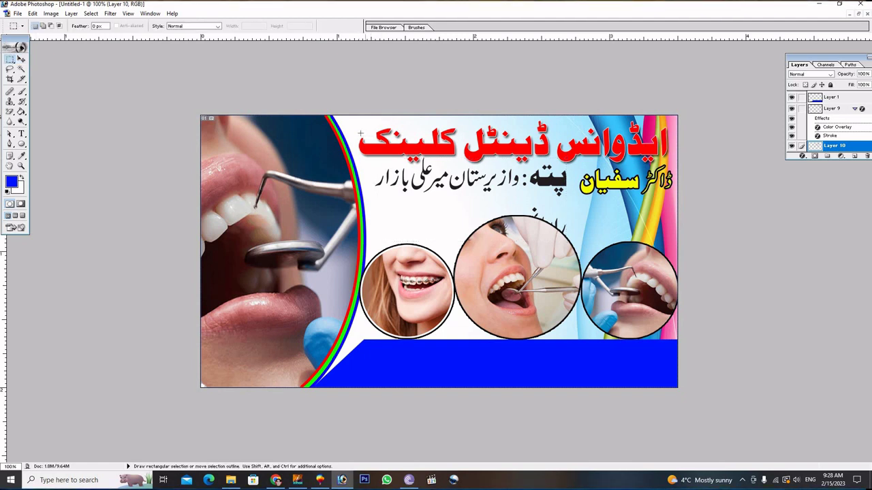
pyautogui.moveTo(382, 172); pyautogui.dragTo(588, 202)
pyautogui.hotkey('ctrl', 'j')
# Move the address layer onto the right side of the blue band and bring it to front.
pyautogui.click(21, 60)
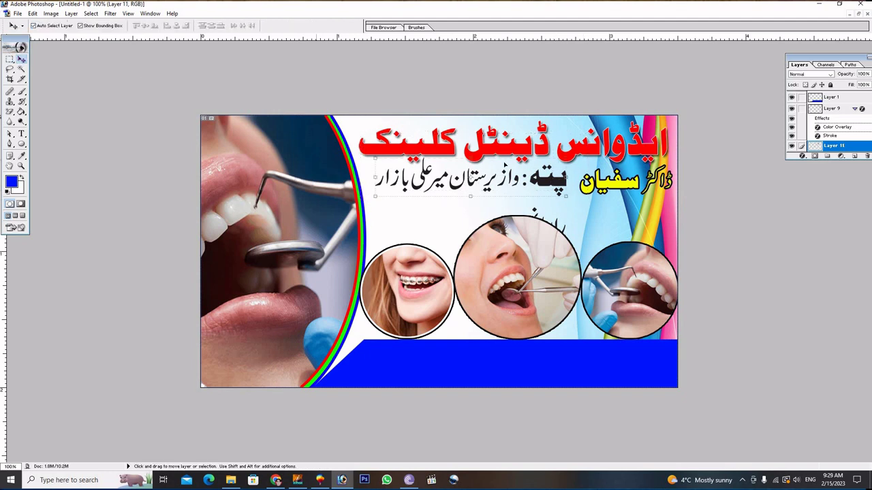
pyautogui.moveTo(548, 183); pyautogui.dragTo(639, 369)
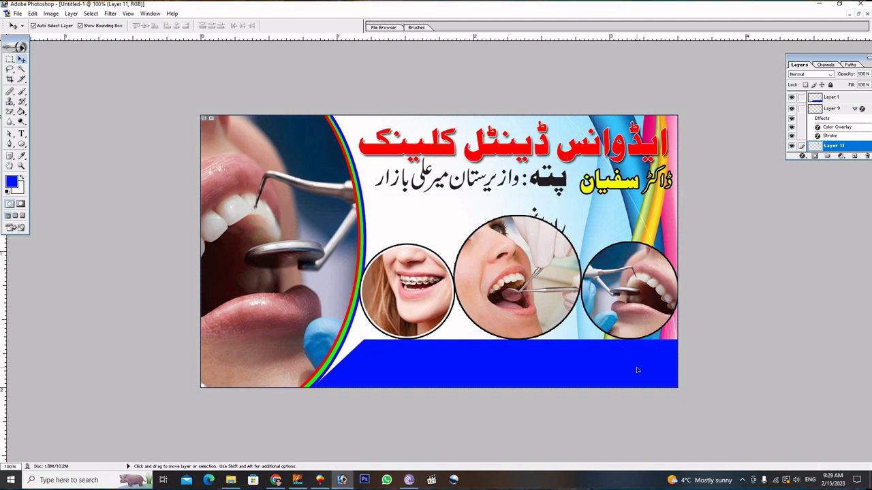
pyautogui.hotkey('ctrl', 'shift', ']')
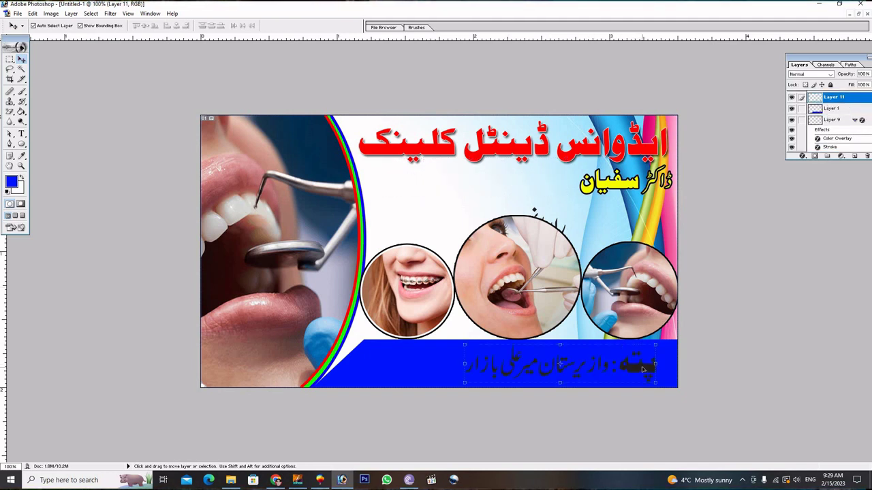
pyautogui.moveTo(645, 368); pyautogui.dragTo(661, 369)
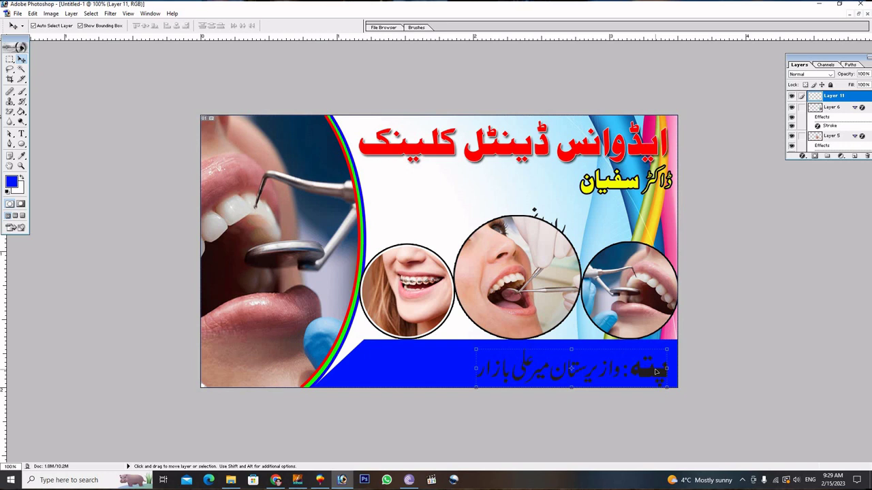
pyautogui.moveTo(656, 371); pyautogui.dragTo(656, 368)
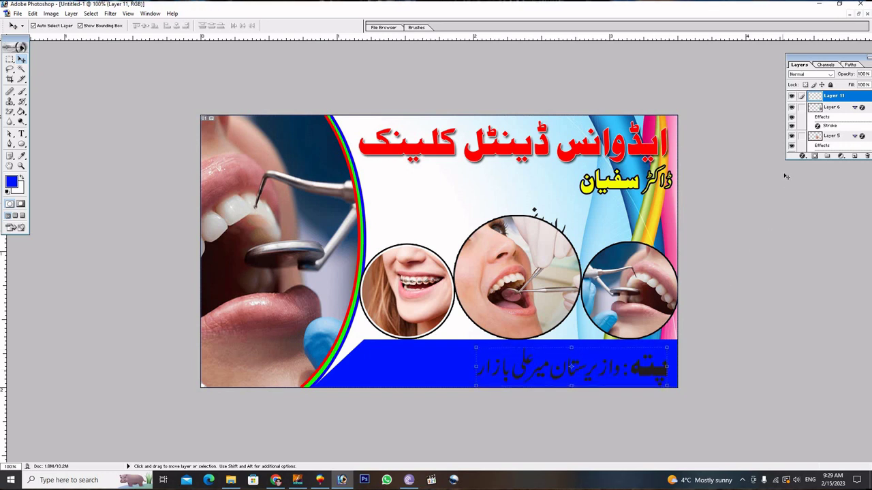
# Add a white Color Overlay to the address text.
pyautogui.click(802, 157)
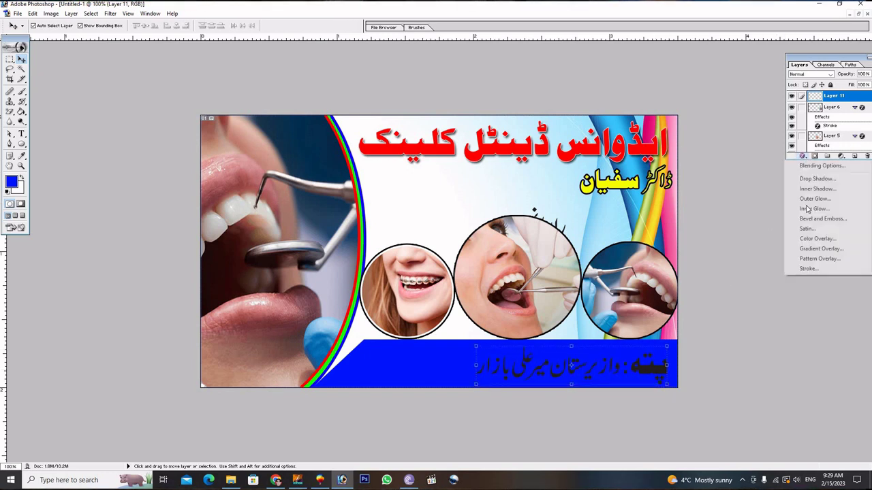
pyautogui.click(794, 279)
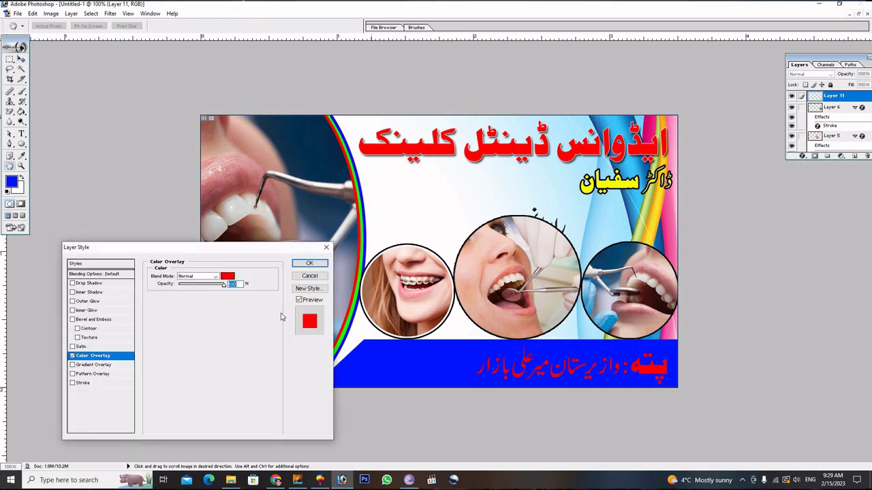
pyautogui.click(228, 276)
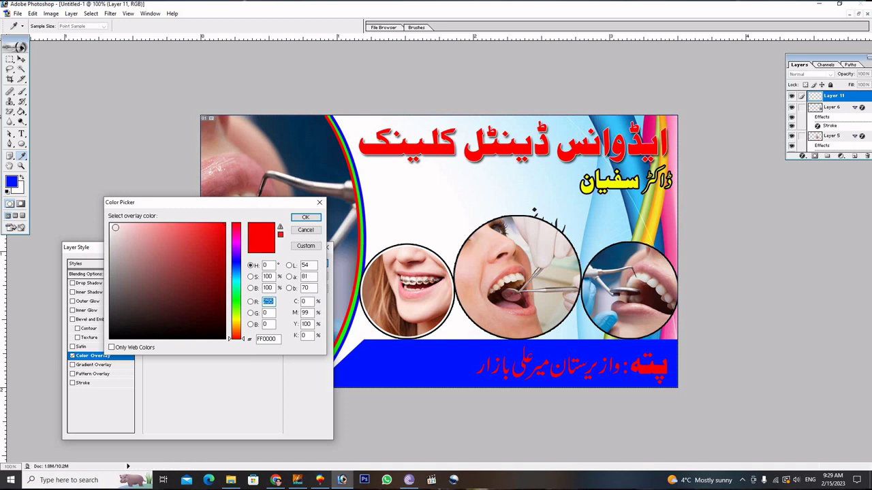
pyautogui.click(112, 226)
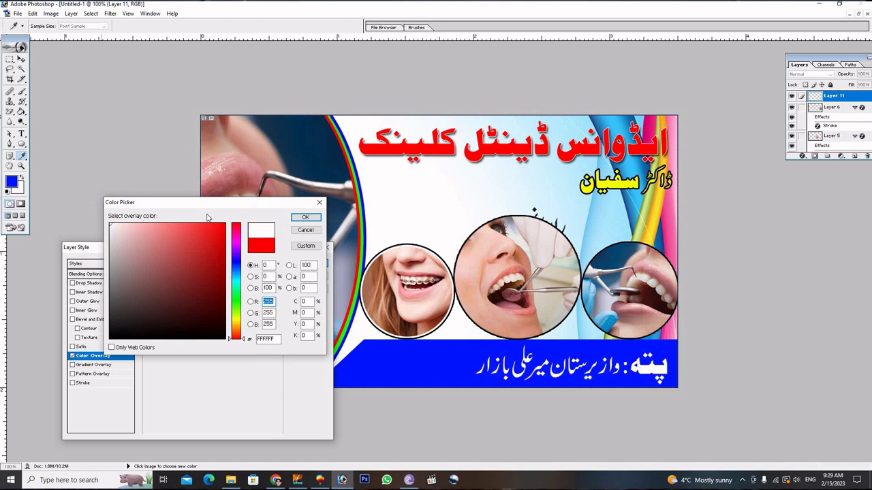
pyautogui.click(303, 218)
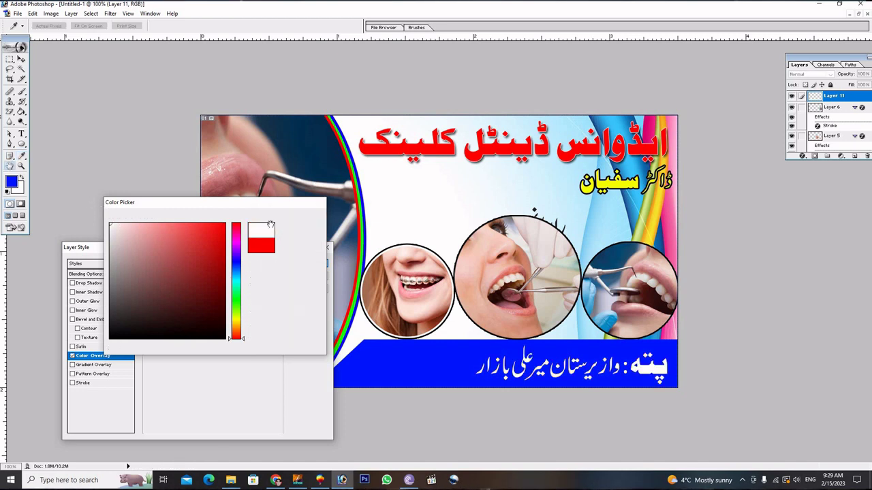
# Add a pure black Stroke to the address text and apply the layer style.
pyautogui.click(101, 386)
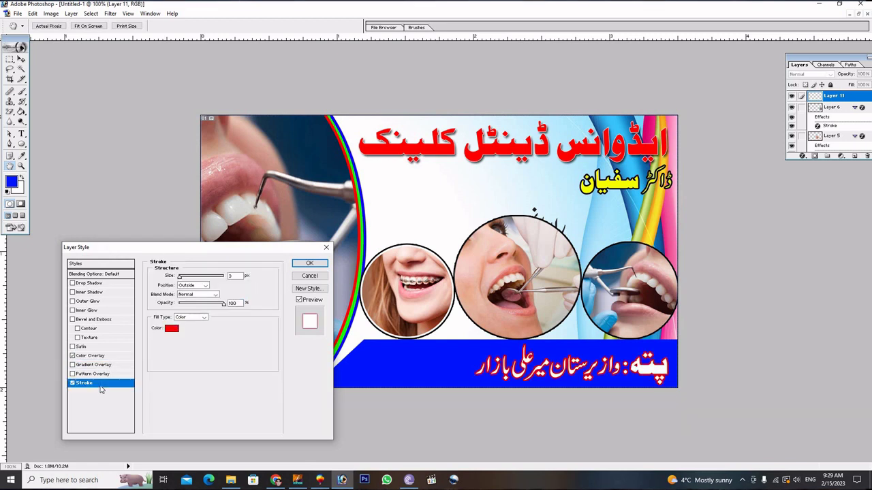
pyautogui.click(171, 330)
pyautogui.click(175, 338)
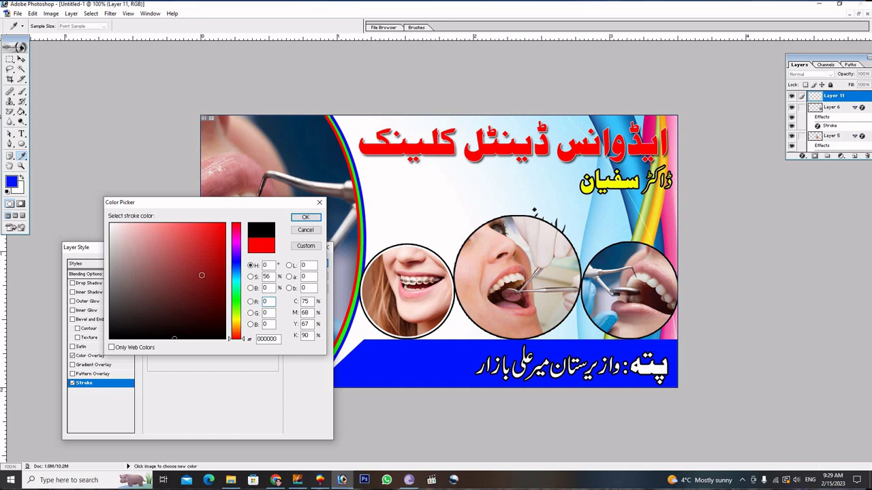
pyautogui.click(233, 318)
pyautogui.click(220, 227)
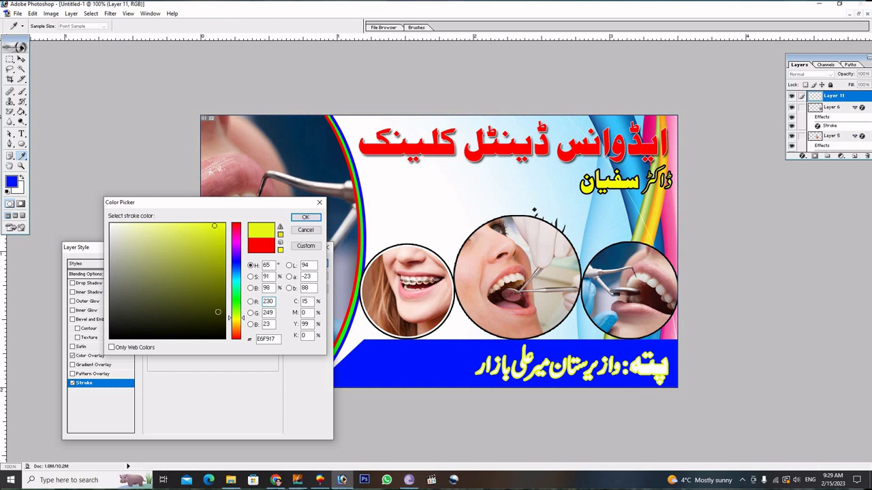
pyautogui.click(214, 339)
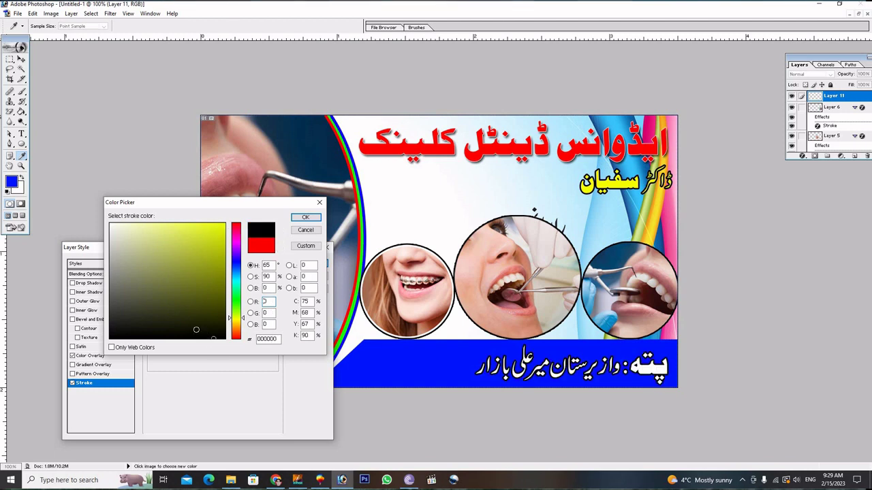
pyautogui.moveTo(196, 330); pyautogui.dragTo(144, 383)
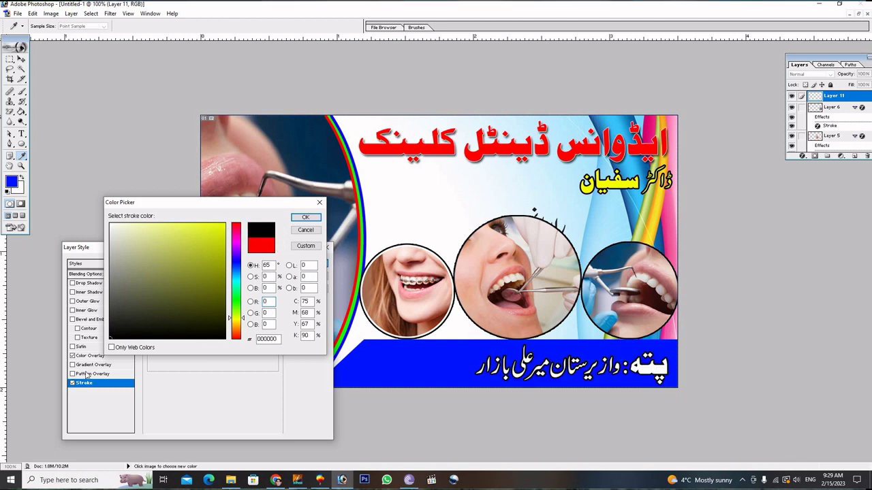
pyautogui.click(305, 218)
pyautogui.click(312, 265)
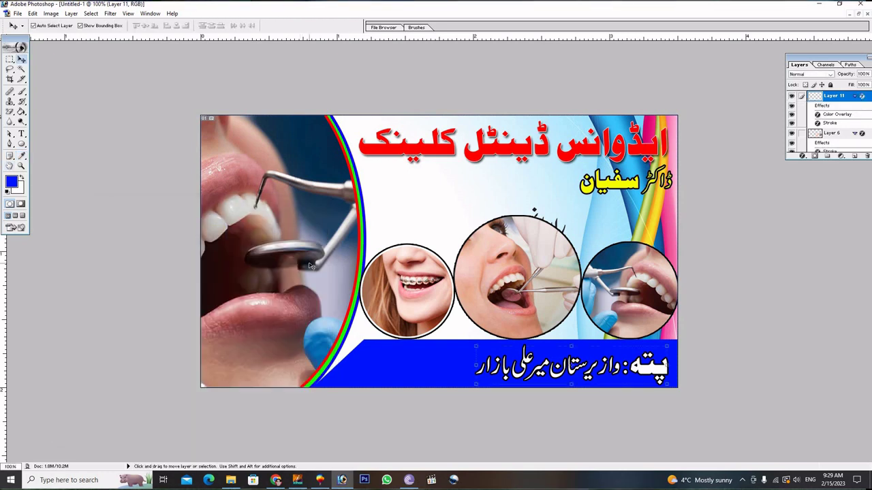
# Nudge the address right and drag the رابطہ نمبر text left of the middle photo.
pyautogui.press('Right')
pyautogui.press('Right')
pyautogui.press('Right')
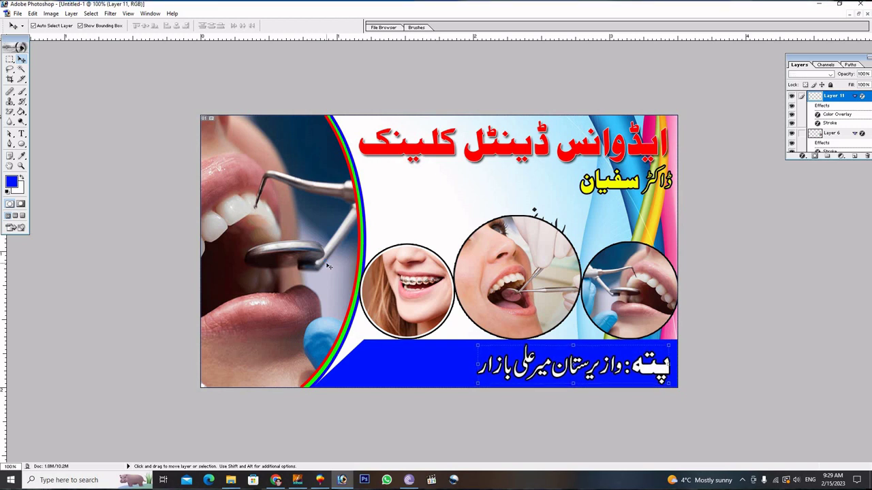
pyautogui.press('Right')
pyautogui.press('Right')
pyautogui.press('Right')
pyautogui.press('Right')
pyautogui.press('Right')
pyautogui.press('Right')
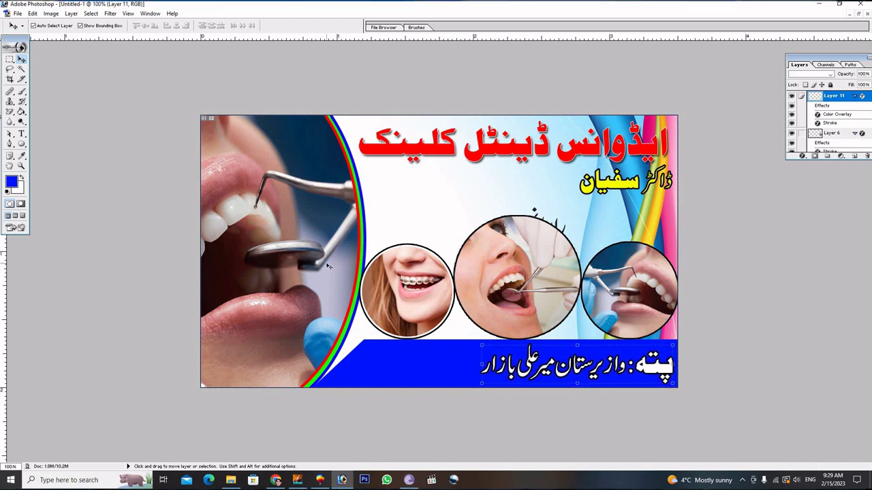
pyautogui.press('Right')
pyautogui.press('Right')
pyautogui.press('Right')
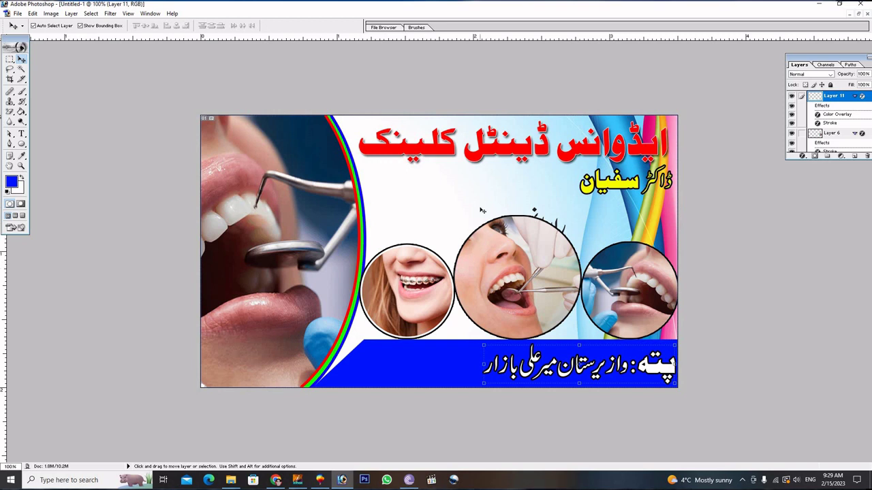
pyautogui.click(482, 211)
pyautogui.click(535, 211)
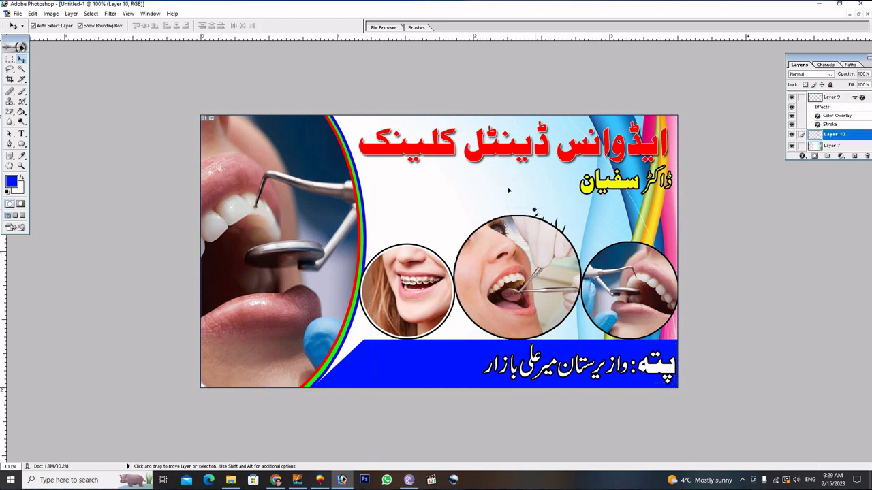
pyautogui.moveTo(418, 204); pyautogui.dragTo(417, 204)
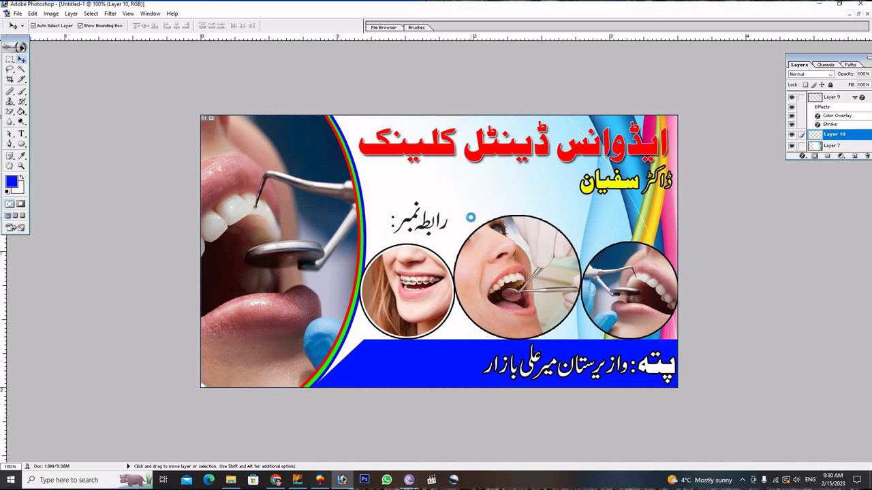
pyautogui.moveTo(417, 212); pyautogui.dragTo(456, 197)
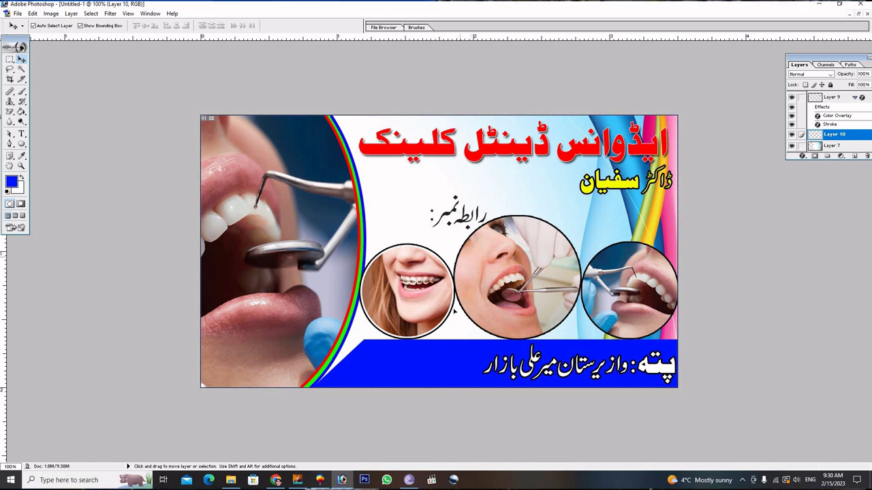
# Move the رابطہ نمبر label onto the blue band and bring it to the front.
pyautogui.moveTo(470, 219); pyautogui.dragTo(463, 367)
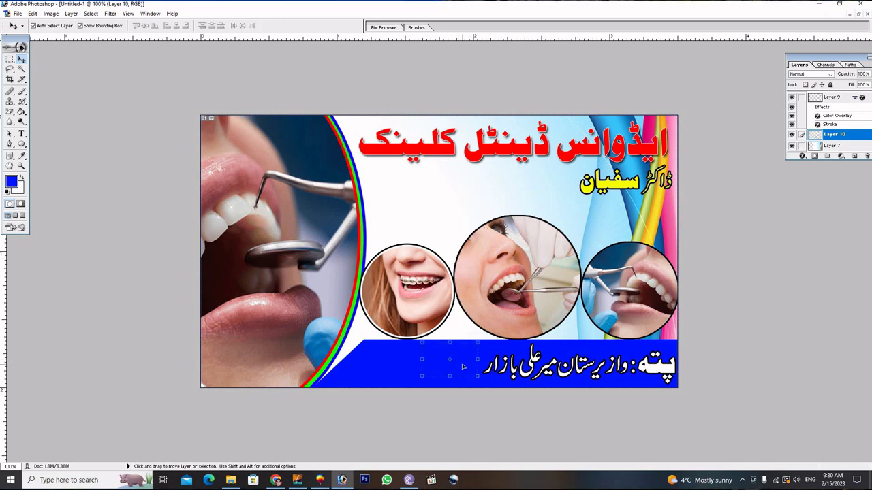
pyautogui.hotkey('ctrl', 'shift', ']')
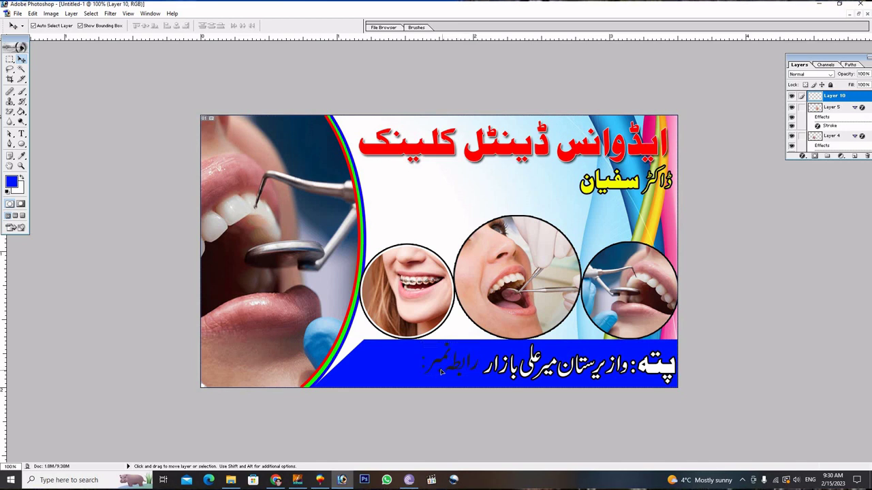
pyautogui.moveTo(441, 371); pyautogui.dragTo(428, 370)
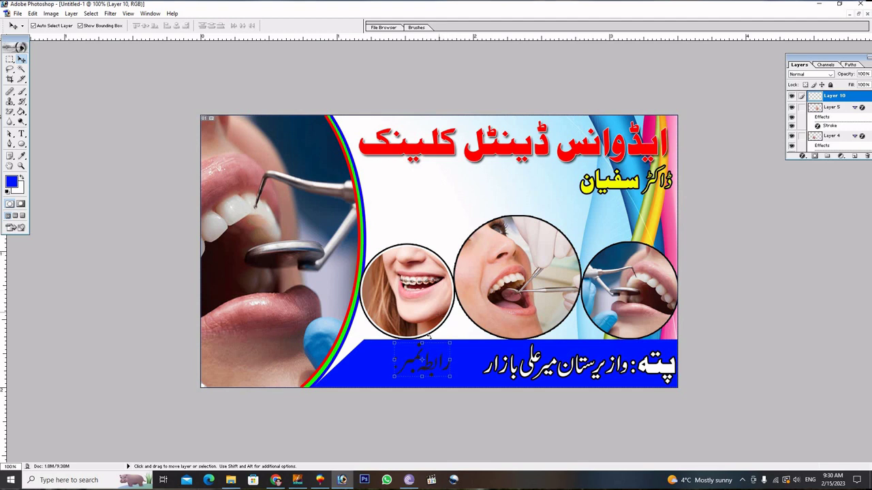
# Shrink the رابطہ نمبر label proportionally to 54% and nudge it just left of the address.
pyautogui.press('shift')
pyautogui.moveTo(394, 343); pyautogui.dragTo(418, 357)
pyautogui.click(356, 25)
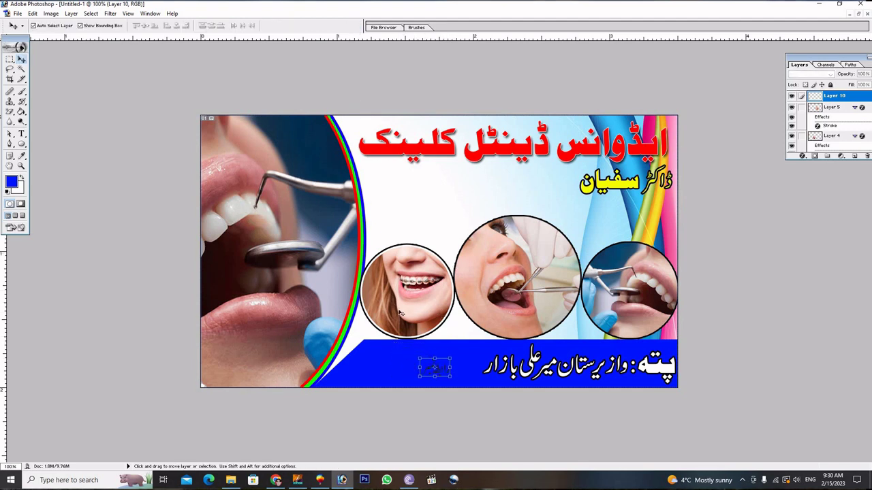
pyautogui.moveTo(450, 377); pyautogui.dragTo(450, 377)
pyautogui.press('Right')
pyautogui.press('Right')
pyautogui.press('Right')
pyautogui.press('Right')
pyautogui.press('Right')
pyautogui.press('Right')
pyautogui.press('Right')
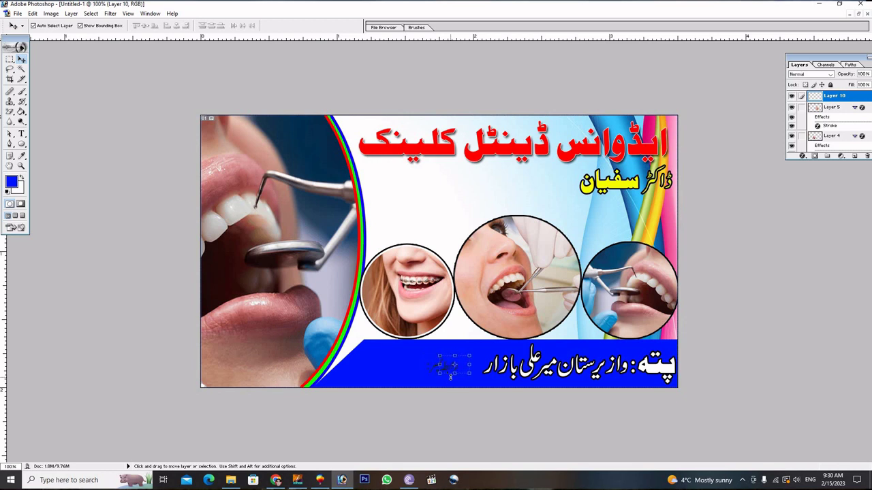
pyautogui.press('Up')
pyautogui.press('Up')
pyautogui.press('Up')
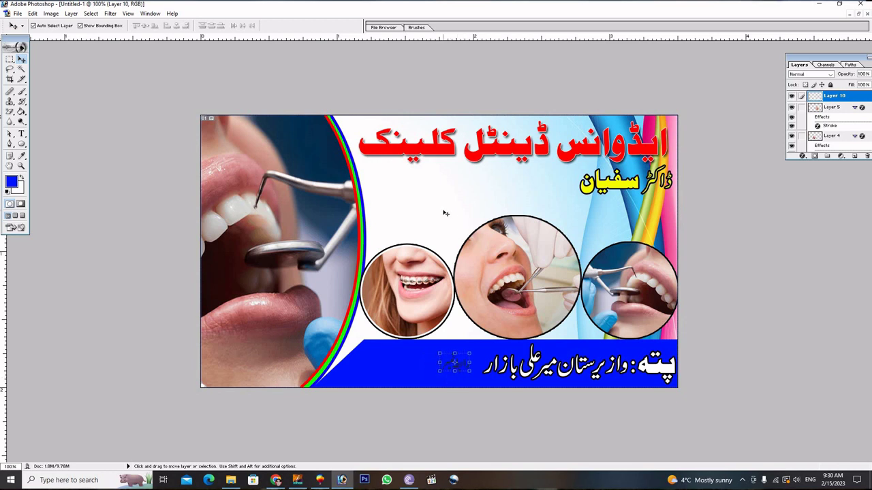
pyautogui.click(445, 213)
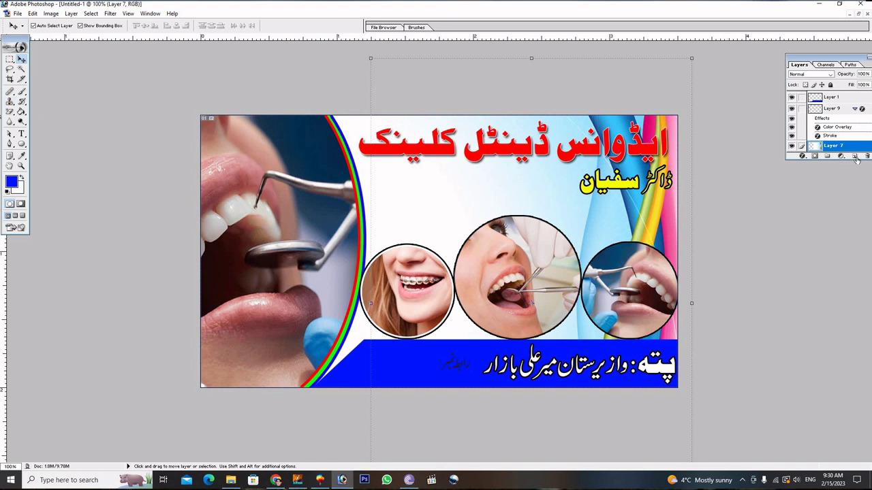
# Add a new layer and turn a small ellipse drawn in the white area into a selection.
pyautogui.click(855, 157)
pyautogui.click(21, 144)
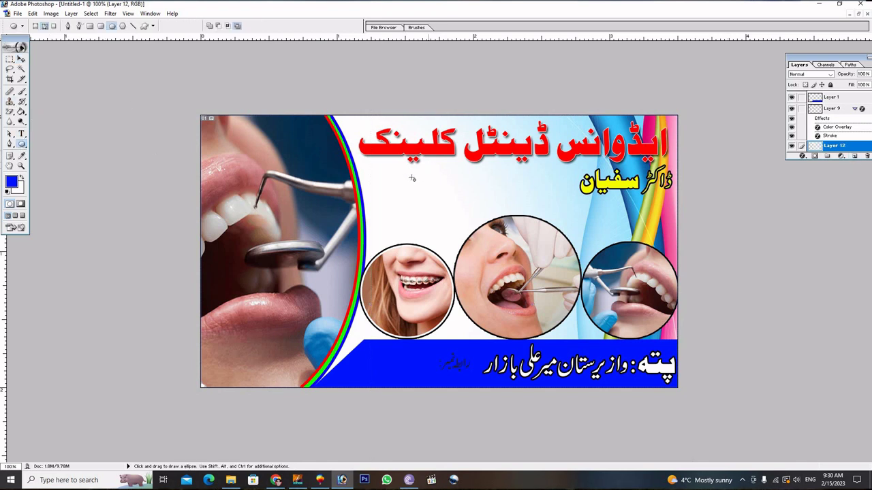
pyautogui.moveTo(425, 194); pyautogui.dragTo(447, 204)
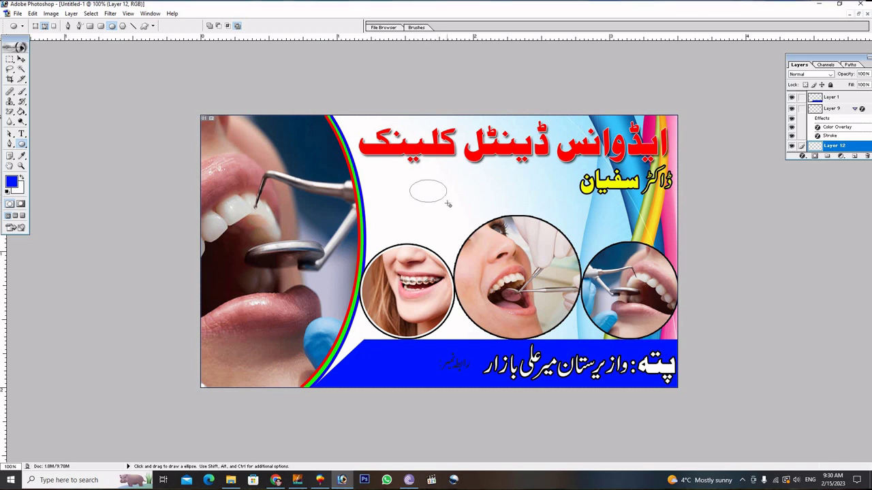
pyautogui.hotkey('ctrl', 'Return')
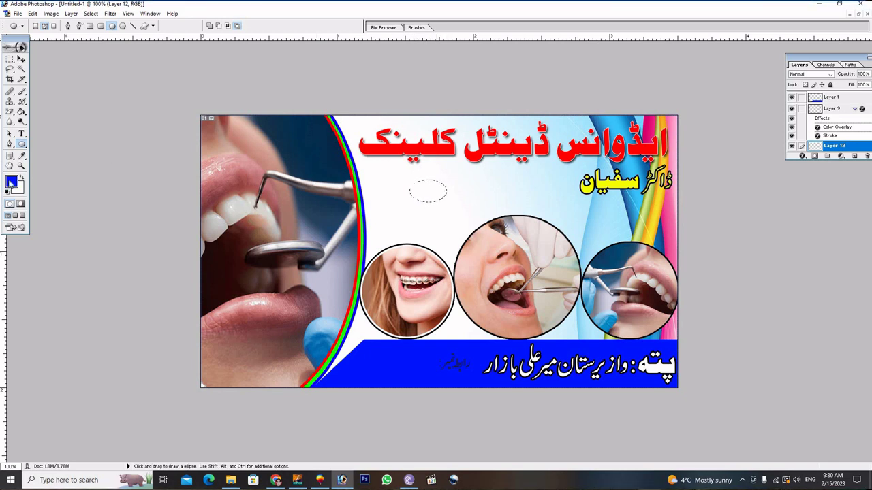
pyautogui.press('i')
# Fill the oval selection with white using the Paint Bucket and deselect it.
pyautogui.click(11, 182)
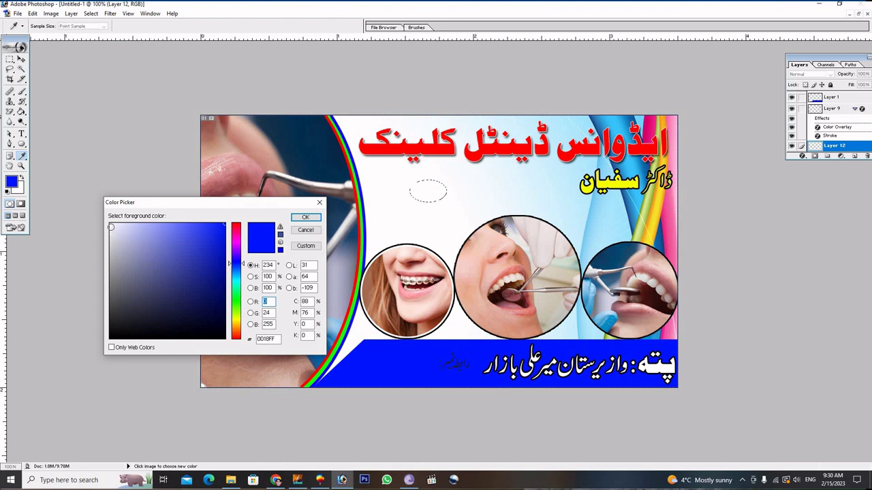
pyautogui.click(306, 216)
pyautogui.press('u')
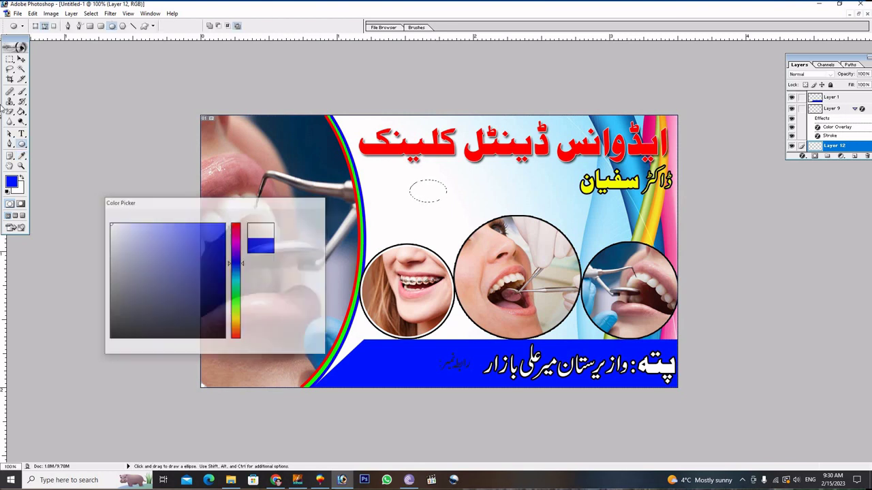
pyautogui.press('g')
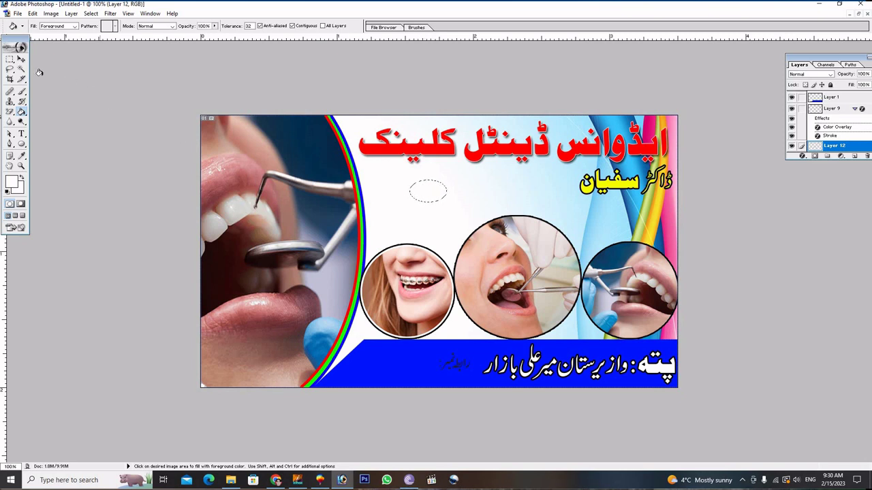
pyautogui.click(9, 60)
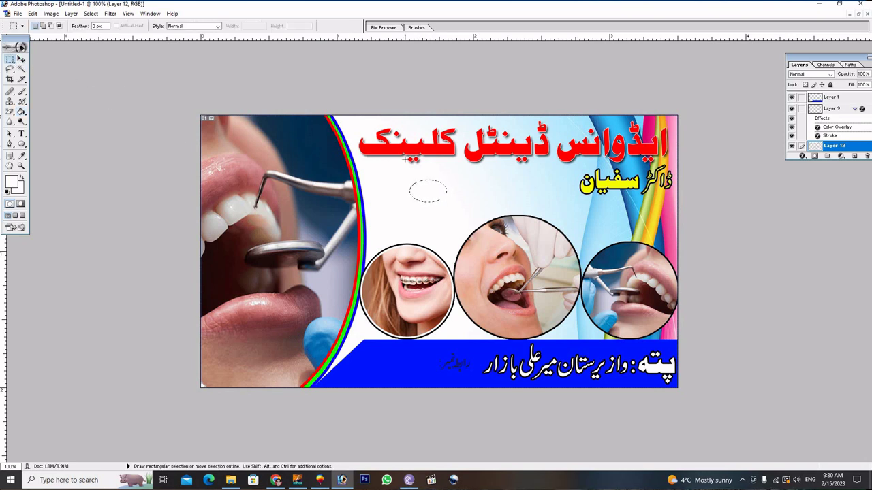
pyautogui.click(102, 89)
pyautogui.click(21, 59)
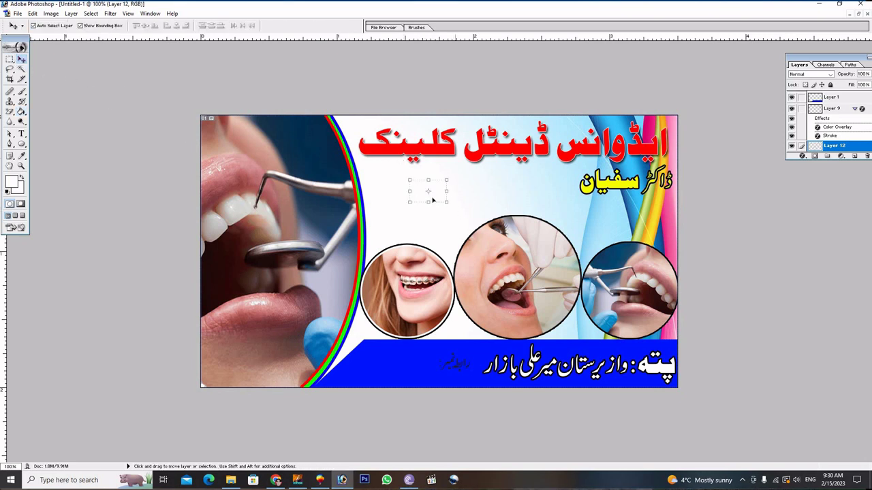
# Move the white oval onto the blue band and bring it to the front.
pyautogui.moveTo(432, 199); pyautogui.dragTo(461, 368)
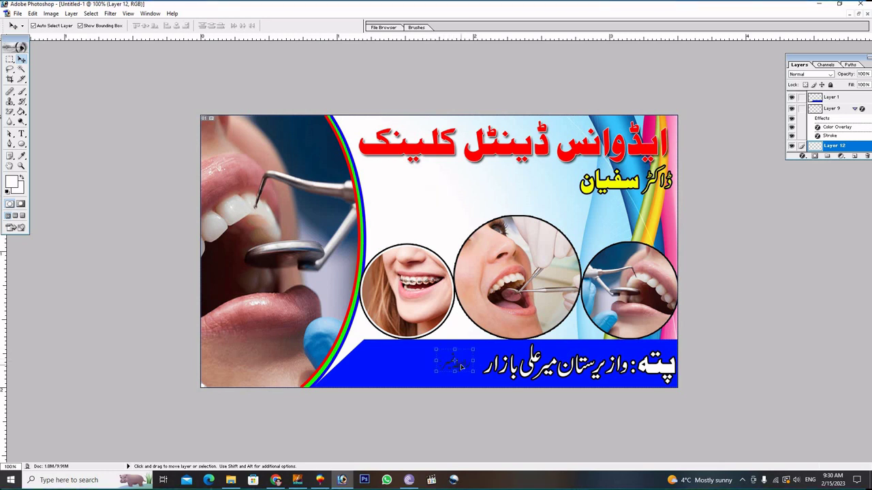
pyautogui.hotkey('ctrl', 'shift', ']')
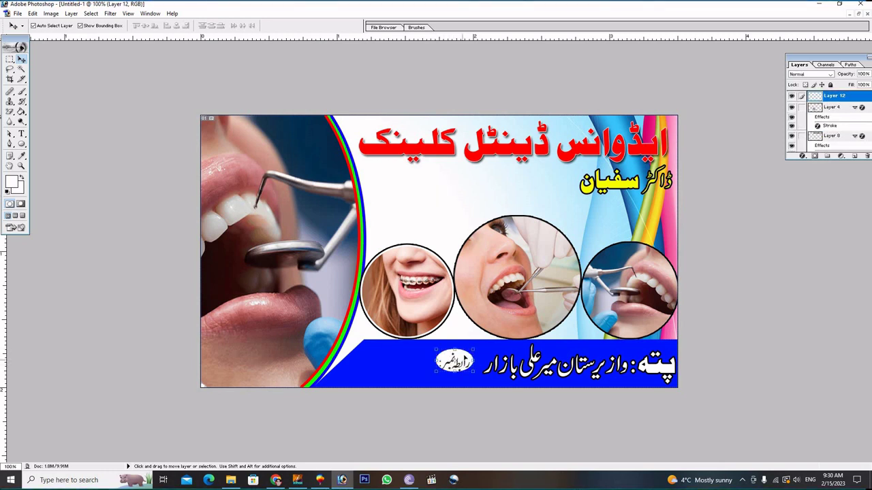
pyautogui.moveTo(465, 359); pyautogui.dragTo(472, 359)
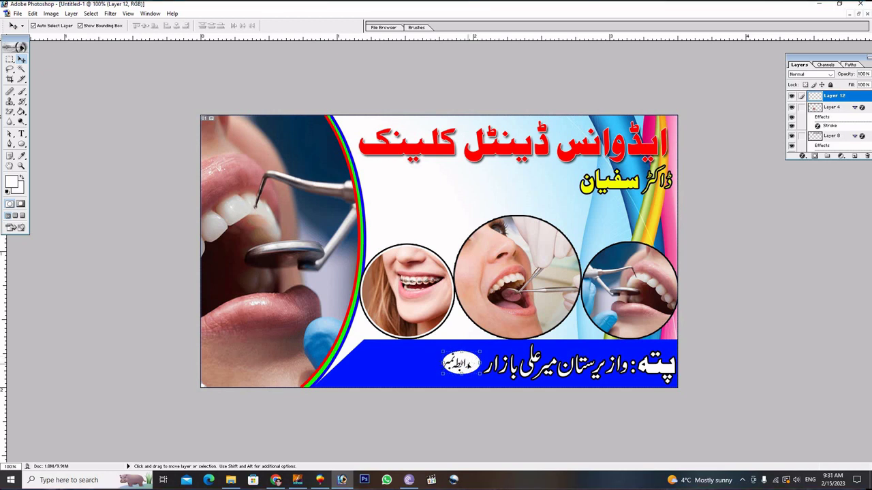
# Centre the رابطہ نمبر label inside the white oval.
pyautogui.click(469, 366)
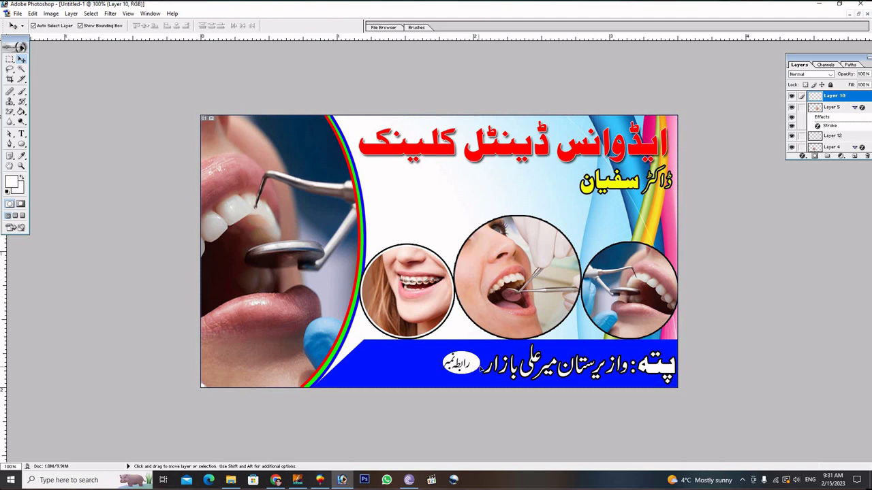
pyautogui.hotkey('shift', 'Right')
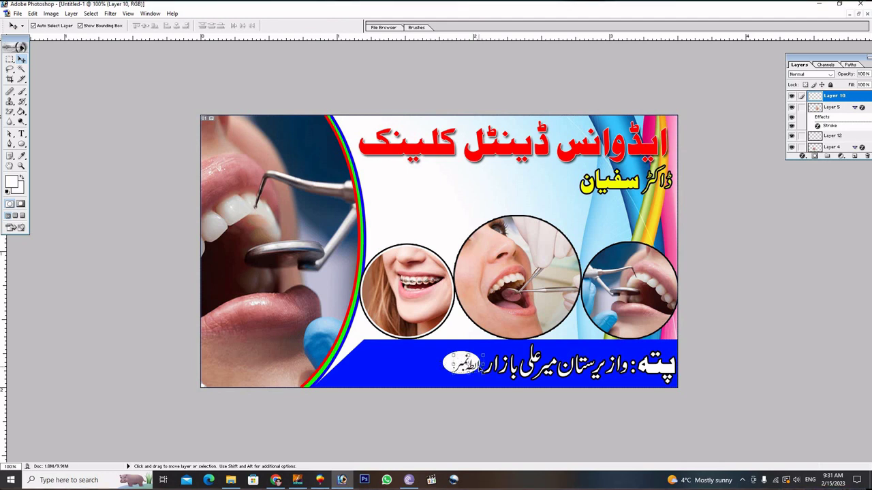
pyautogui.press('Left')
pyautogui.press('Left')
pyautogui.press('Left')
pyautogui.press('Left')
pyautogui.press('Left')
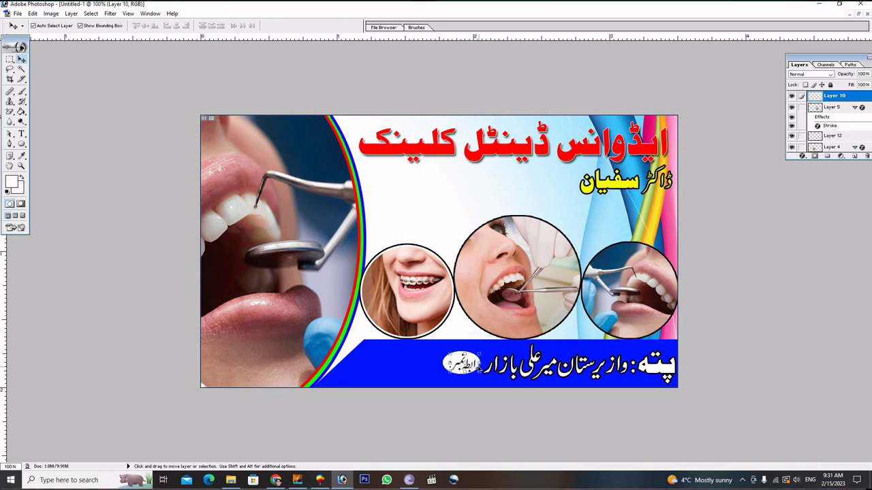
pyautogui.moveTo(478, 368); pyautogui.dragTo(475, 366)
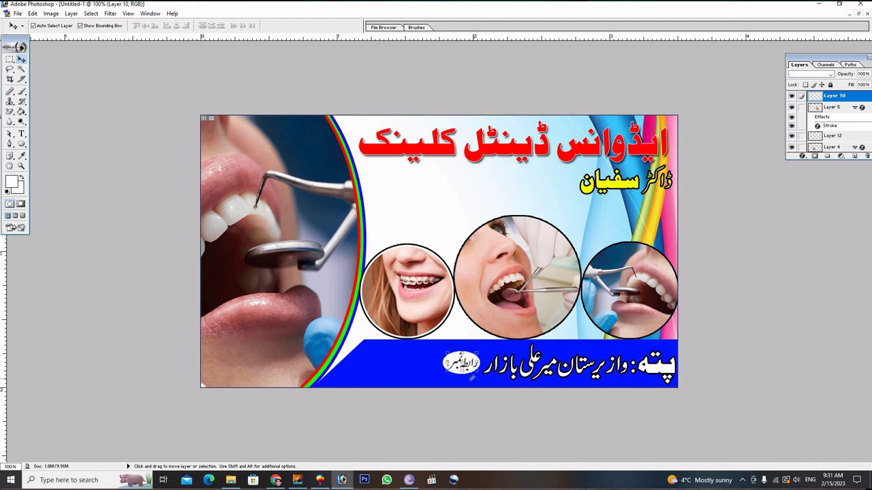
pyautogui.click(491, 357)
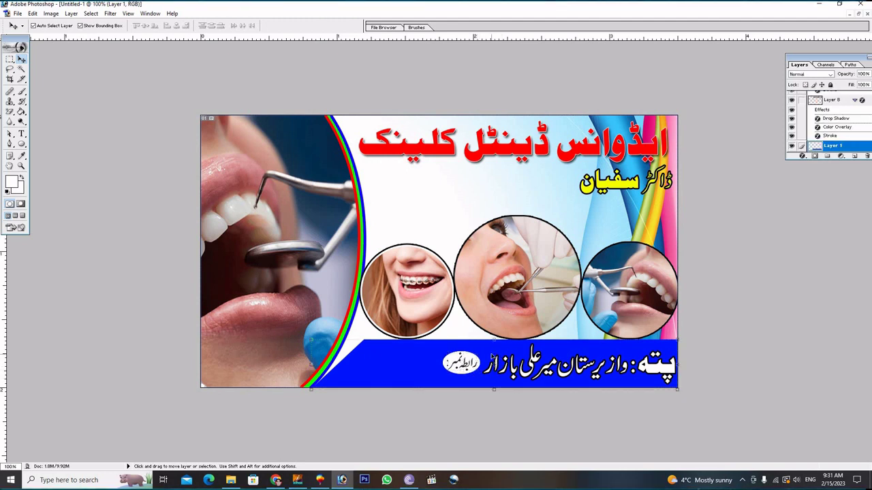
pyautogui.click(430, 191)
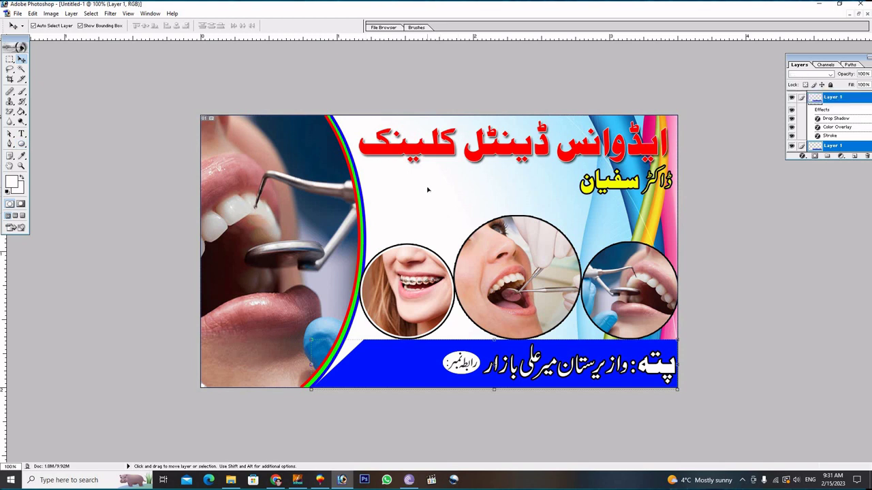
# Set the text colour to bright blue #0018FF and type the clinic's phone number below the title.
pyautogui.click(21, 135)
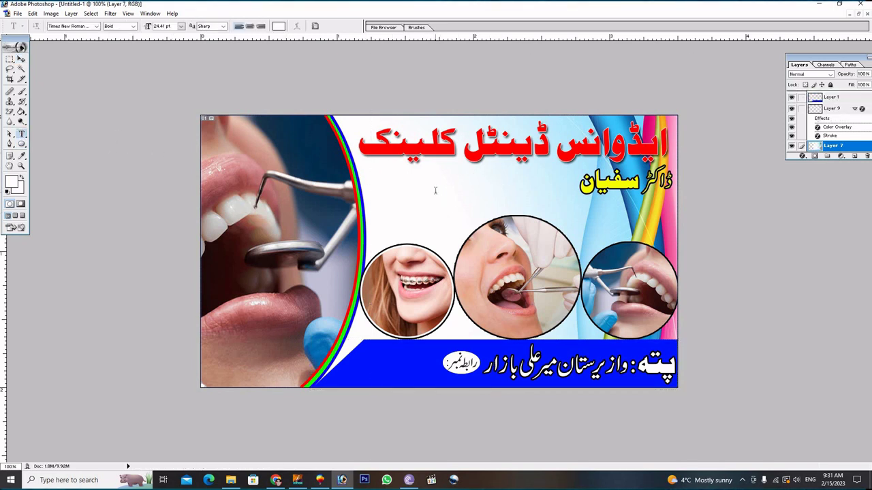
pyautogui.click(436, 190)
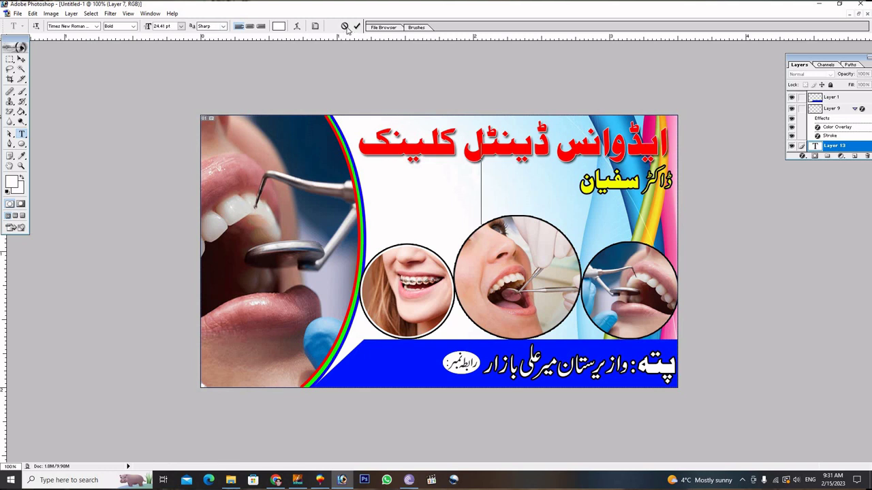
pyautogui.click(345, 26)
pyautogui.click(11, 182)
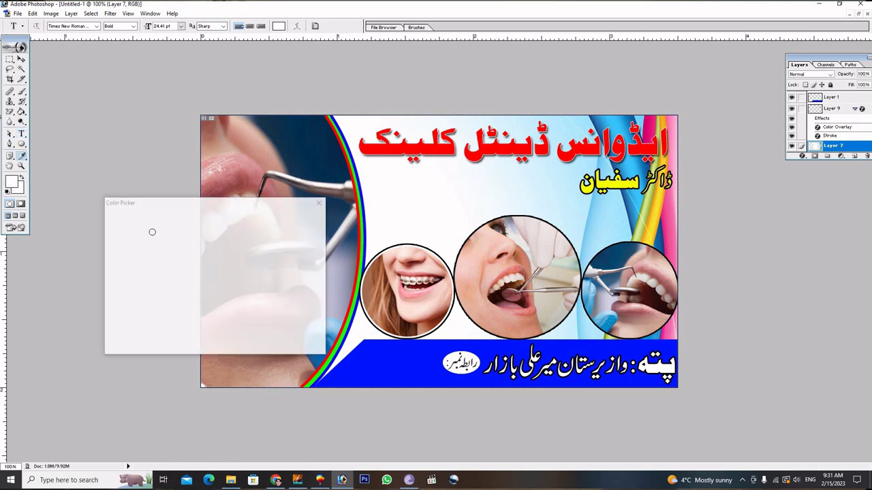
pyautogui.click(226, 223)
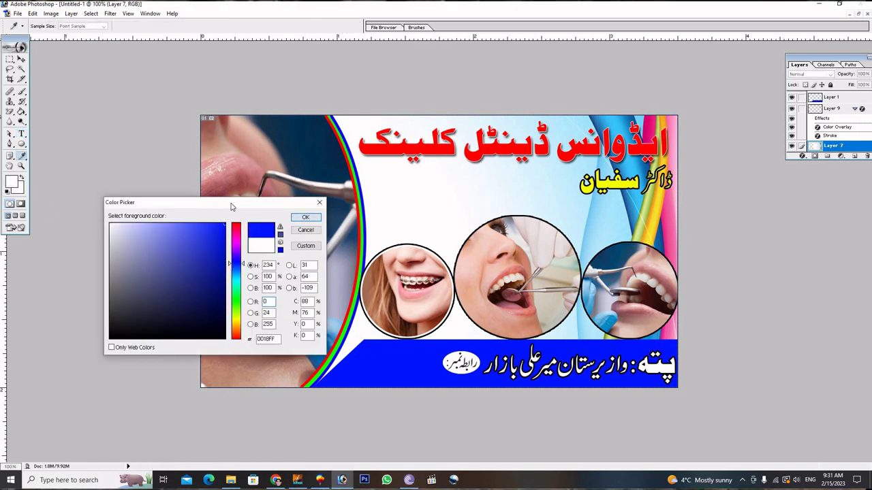
pyautogui.press('Return')
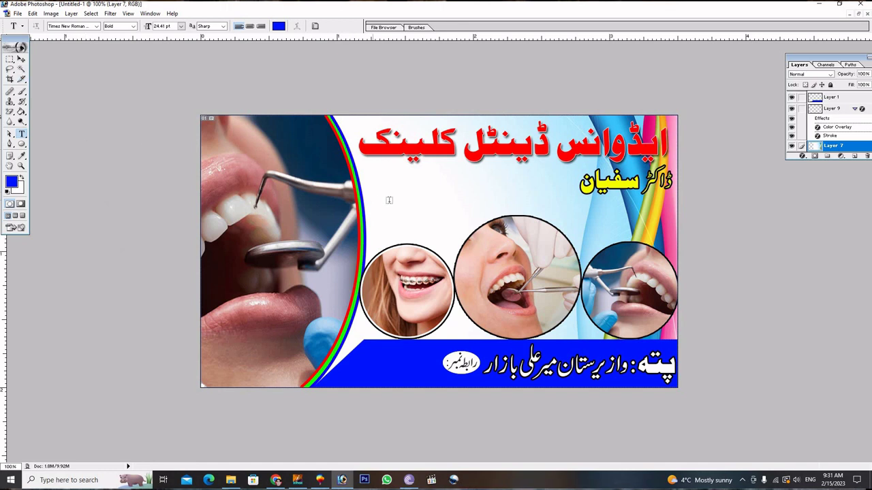
pyautogui.click(370, 189)
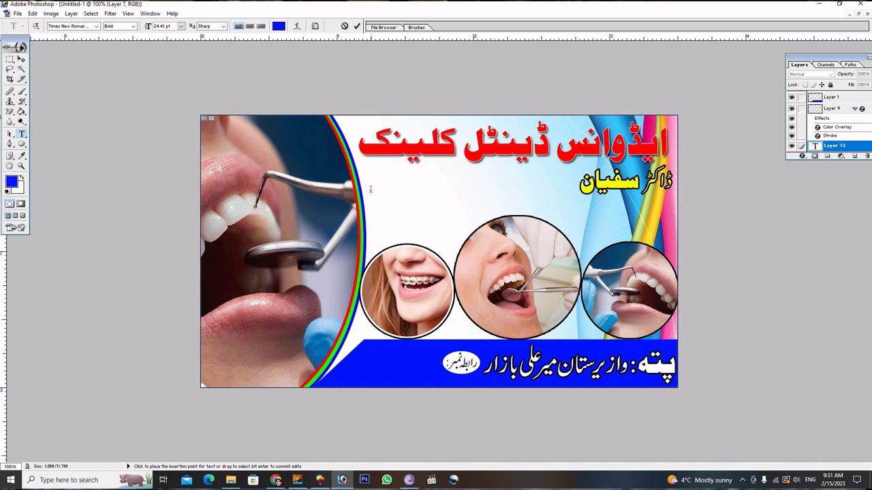
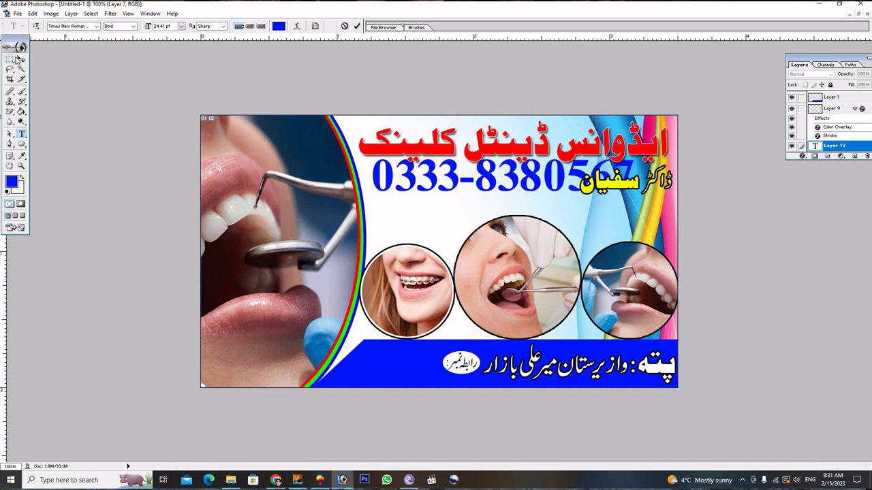
# Commit the phone number and move it down onto the blue address band.
pyautogui.click(21, 59)
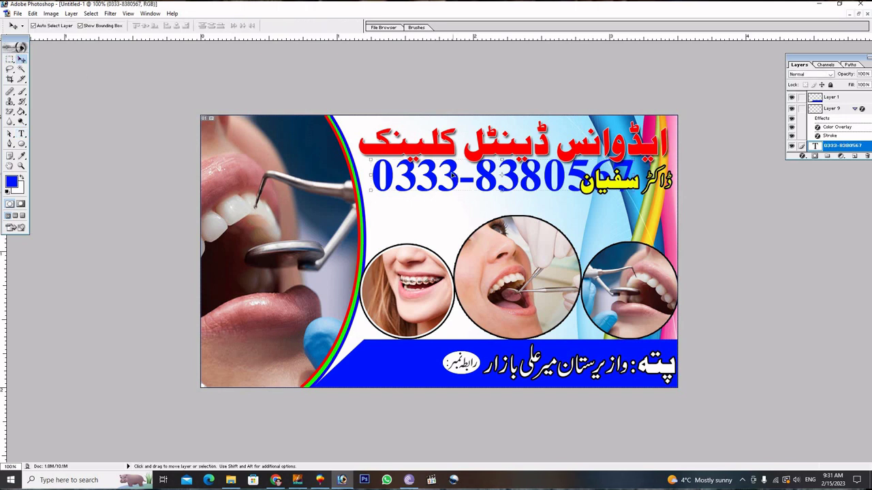
pyautogui.moveTo(432, 174); pyautogui.dragTo(432, 370)
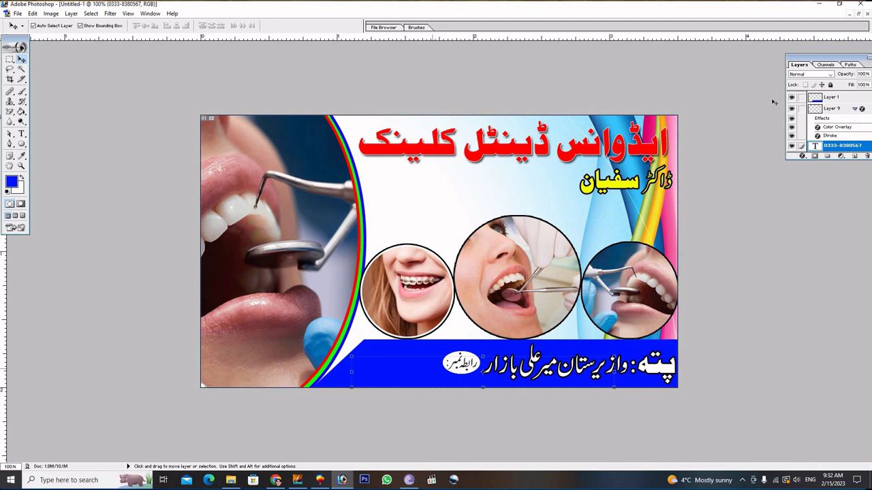
pyautogui.click(800, 156)
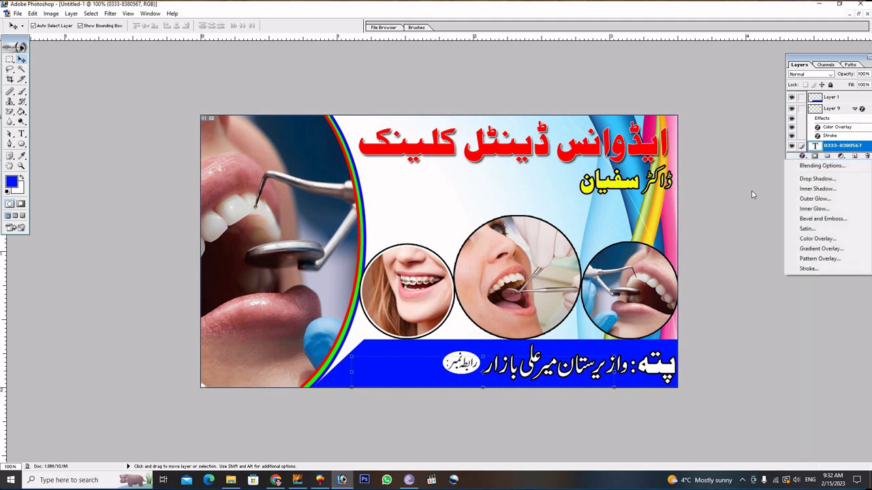
pyautogui.click(752, 190)
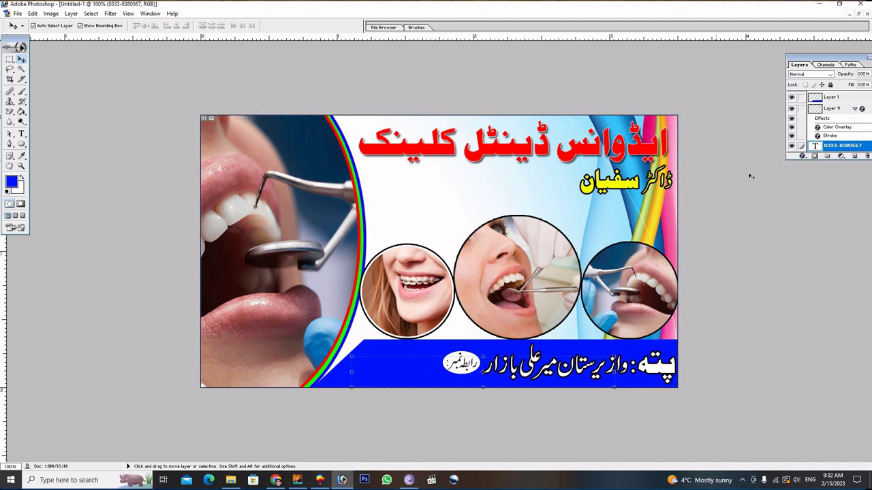
# Give the number a white Color Overlay style and bring it to the front.
pyautogui.click(801, 157)
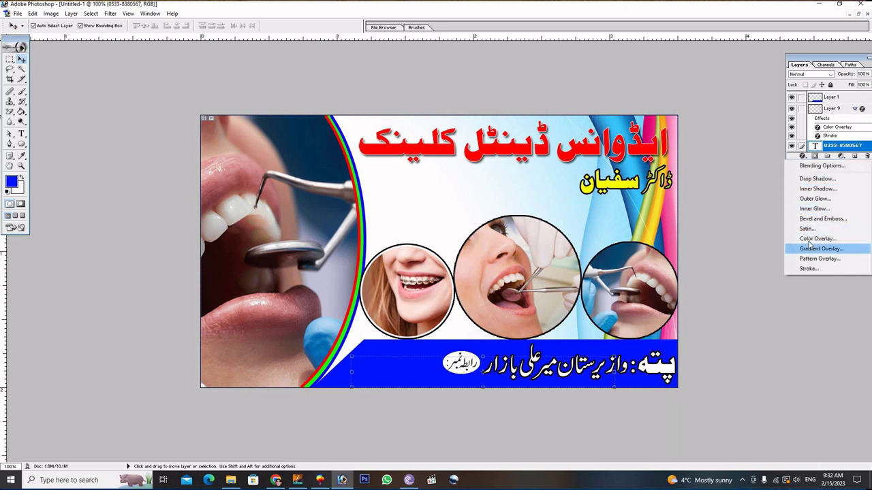
pyautogui.click(711, 241)
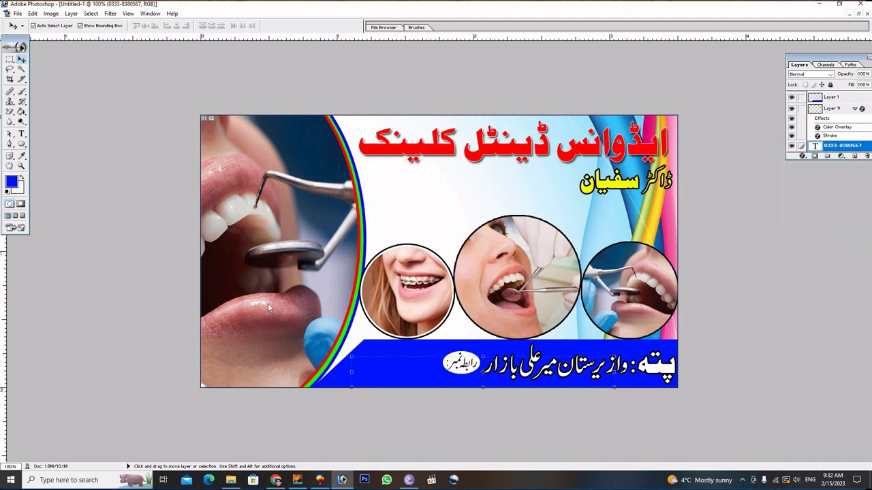
pyautogui.click(227, 276)
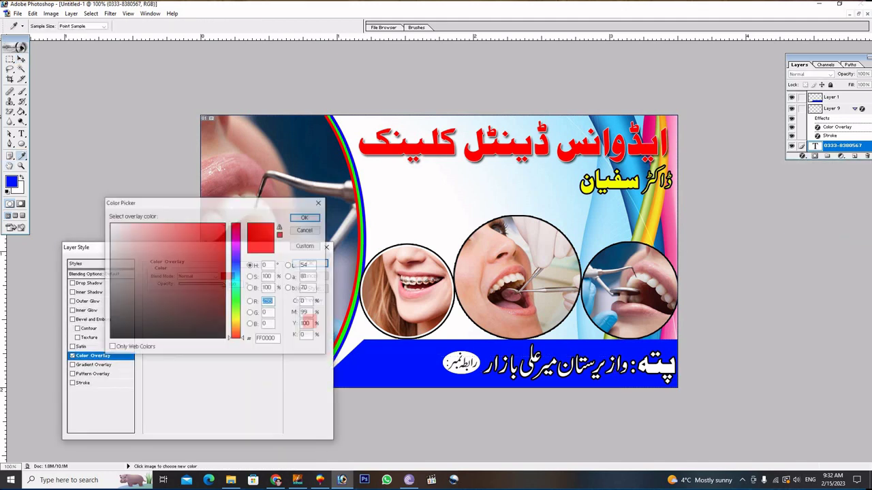
pyautogui.moveTo(225, 276); pyautogui.dragTo(81, 189)
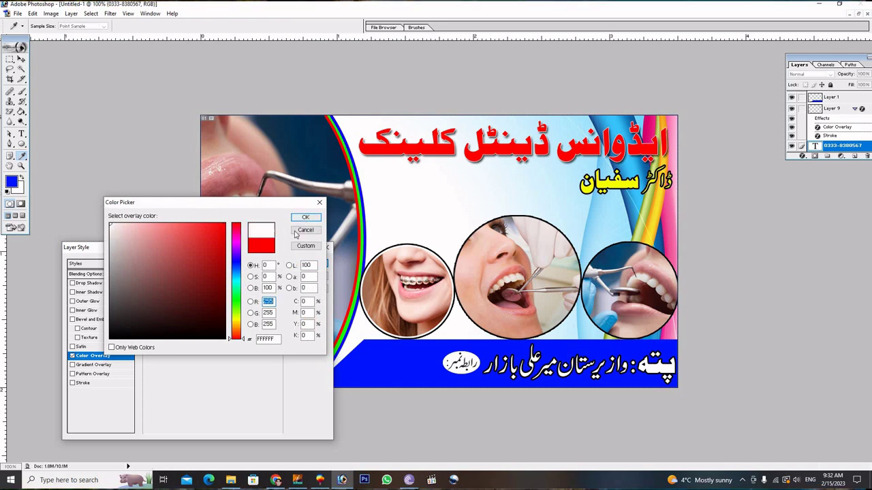
pyautogui.click(297, 233)
pyautogui.click(308, 263)
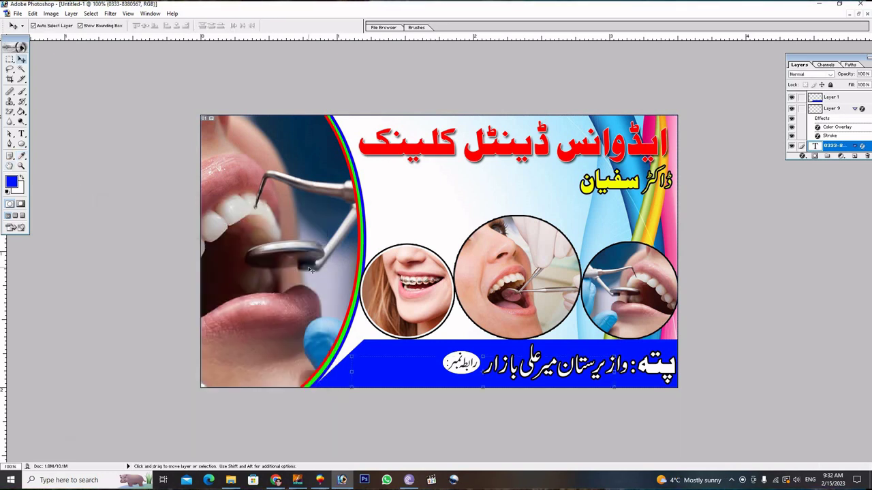
pyautogui.hotkey('ctrl', 'shift', ']')
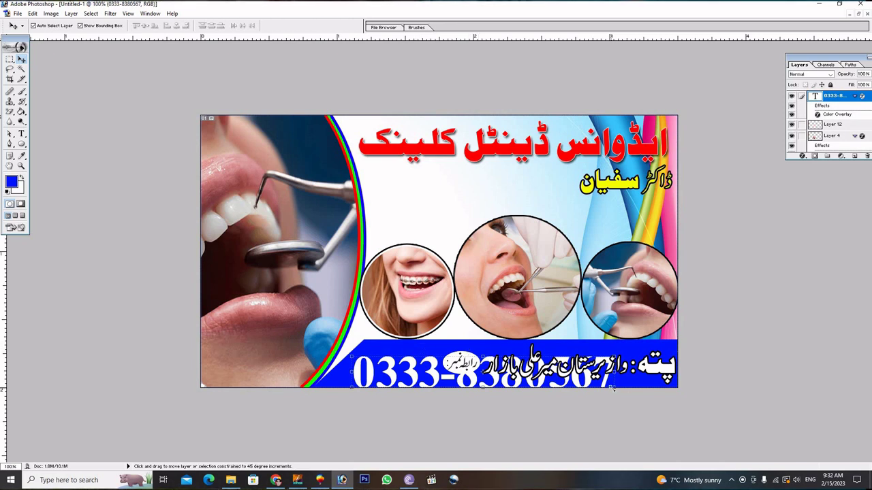
# Shrink the phone number to about 31% and nudge it up slightly.
pyautogui.moveTo(612, 387); pyautogui.dragTo(442, 367)
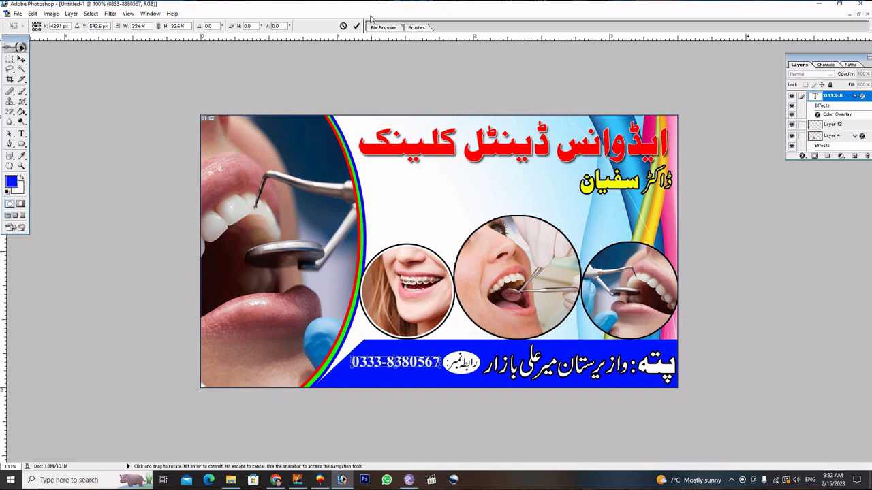
pyautogui.click(357, 28)
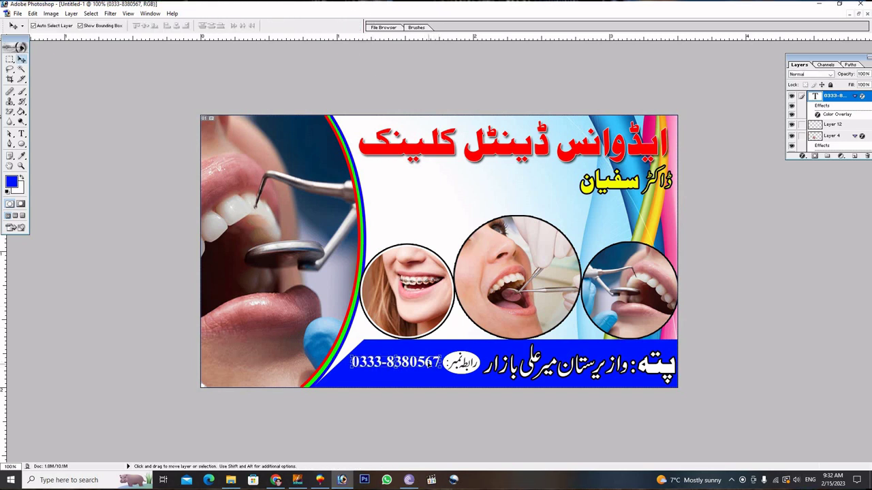
pyautogui.press('Up')
pyautogui.press('Up')
pyautogui.press('Up')
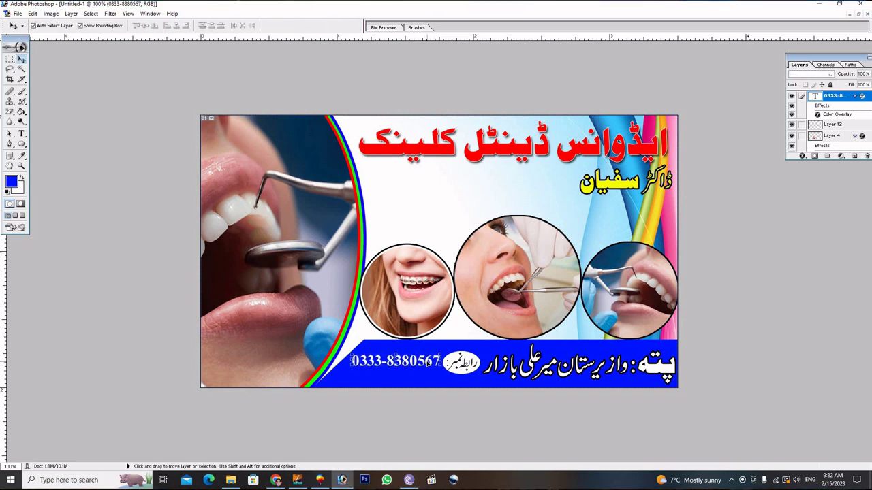
pyautogui.press('Up')
pyautogui.press('Up')
pyautogui.press('Up')
pyautogui.press('Up')
pyautogui.press('Up')
pyautogui.press('Up')
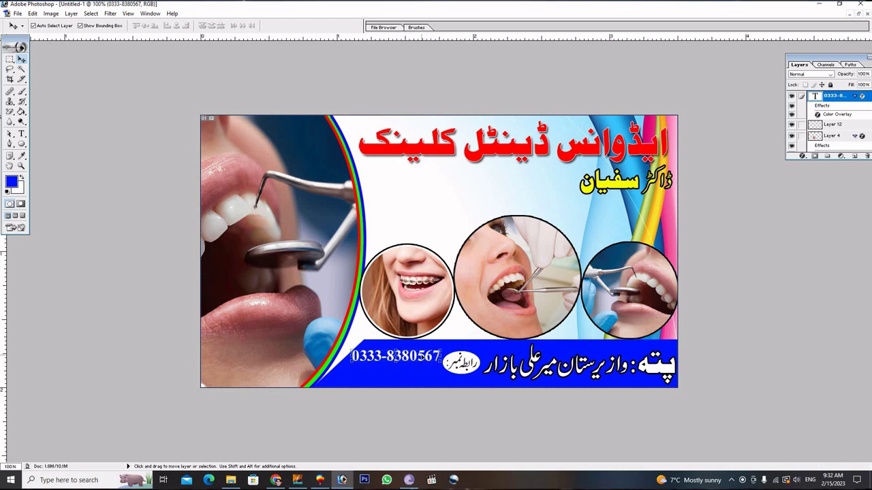
# Duplicate the phone number directly below the original.
pyautogui.press('alt')
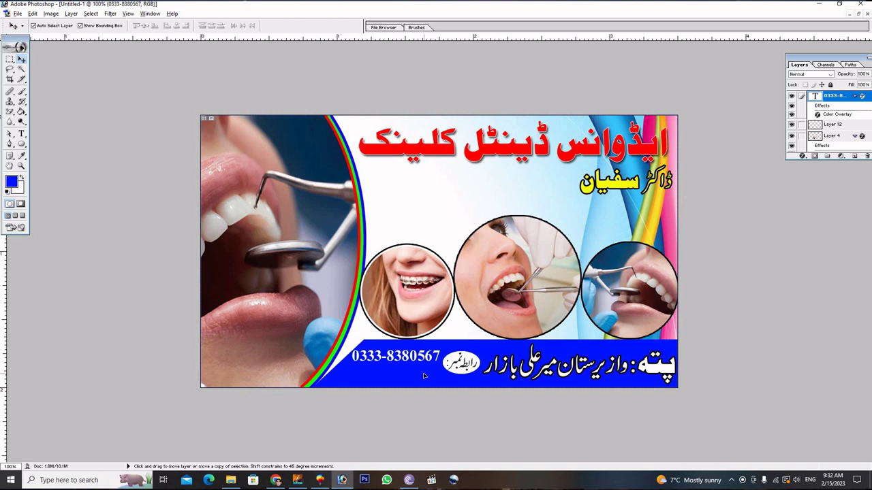
pyautogui.hotkey('alt', 'Down')
pyautogui.hotkey('shift', 'Down')
pyautogui.hotkey('shift', 'Down')
# Replace the lower copy's text with the second phone number and commit it.
pyautogui.click(21, 134)
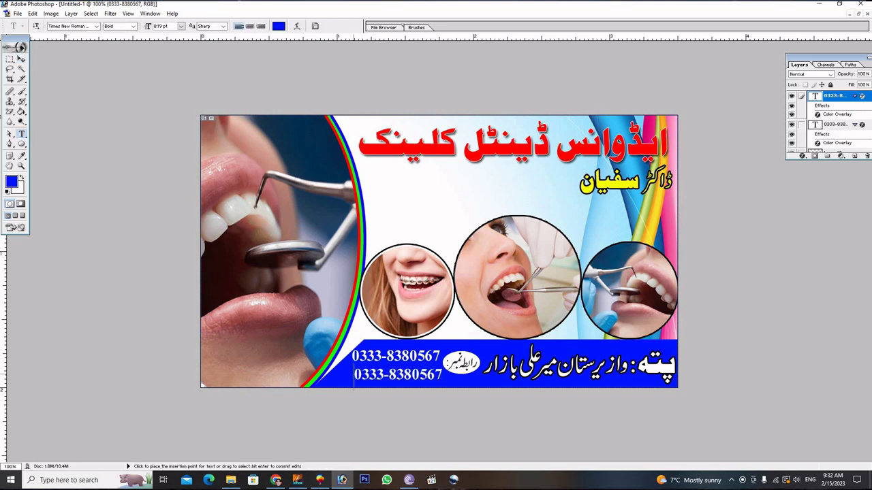
pyautogui.click(353, 381)
pyautogui.hotkey('ctrl', 'a')
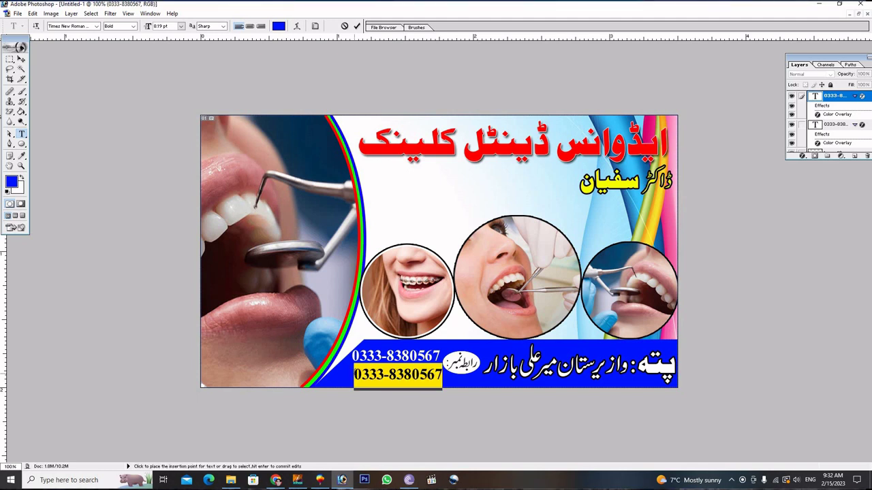
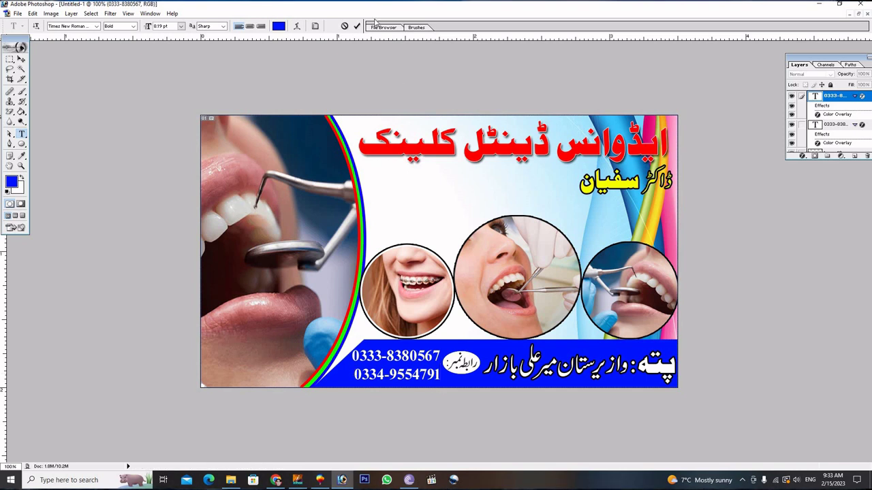
pyautogui.click(356, 27)
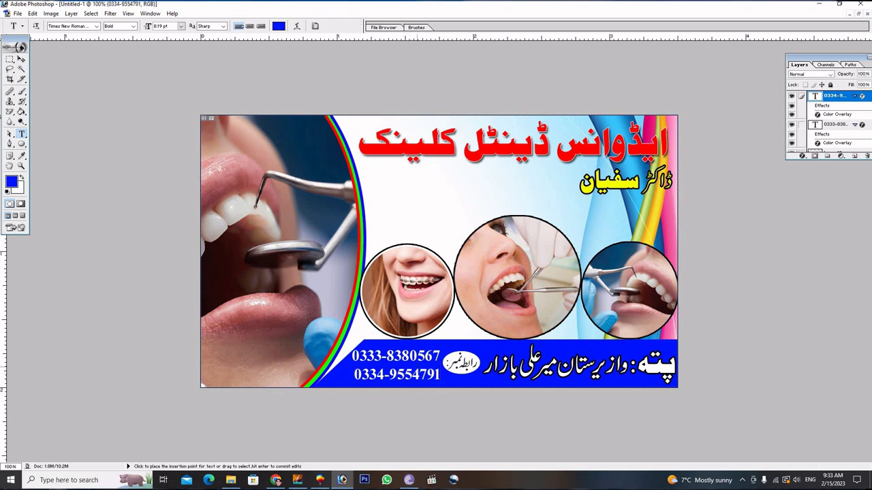
# Shift the second phone number slightly and enlarge it a little wider with Free Transform.
pyautogui.press('v')
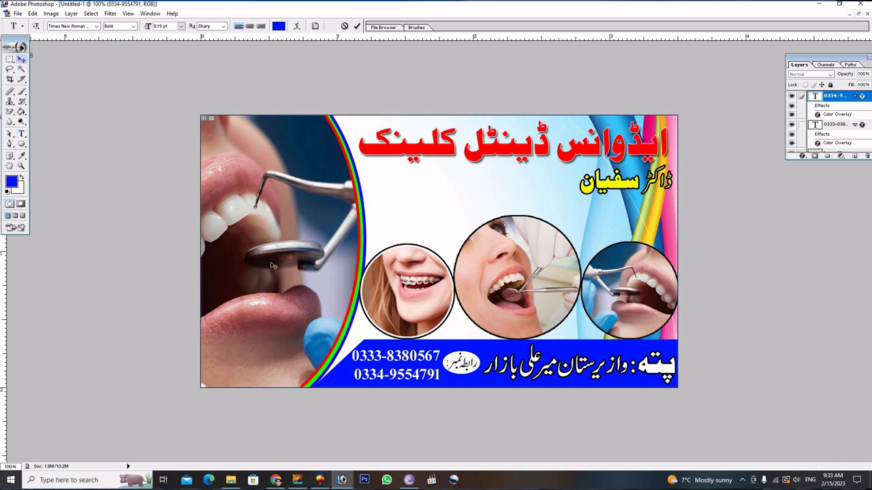
pyautogui.hotkey('ctrl', 'shift', 'alt', 'n')
pyautogui.click(434, 376)
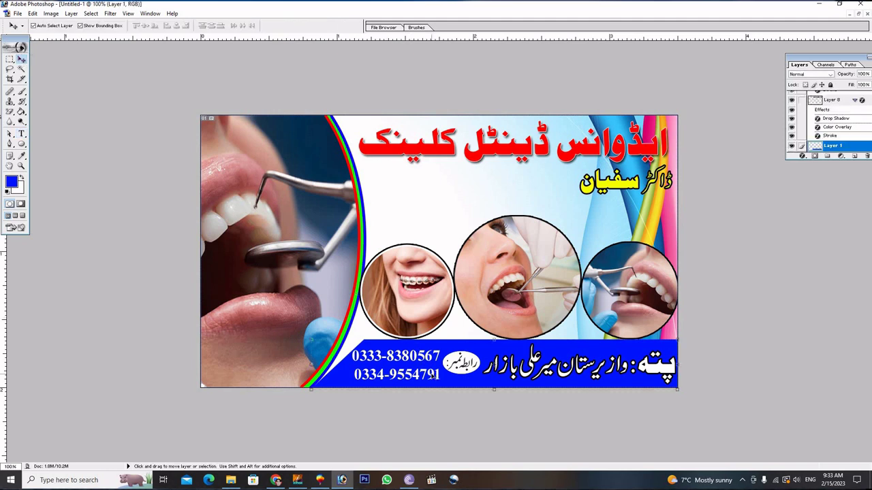
pyautogui.click(437, 376)
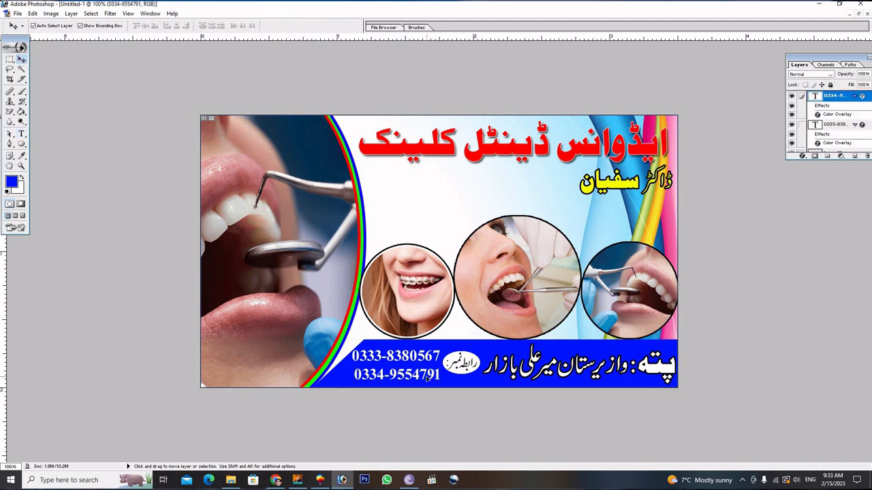
pyautogui.moveTo(436, 376); pyautogui.dragTo(430, 377)
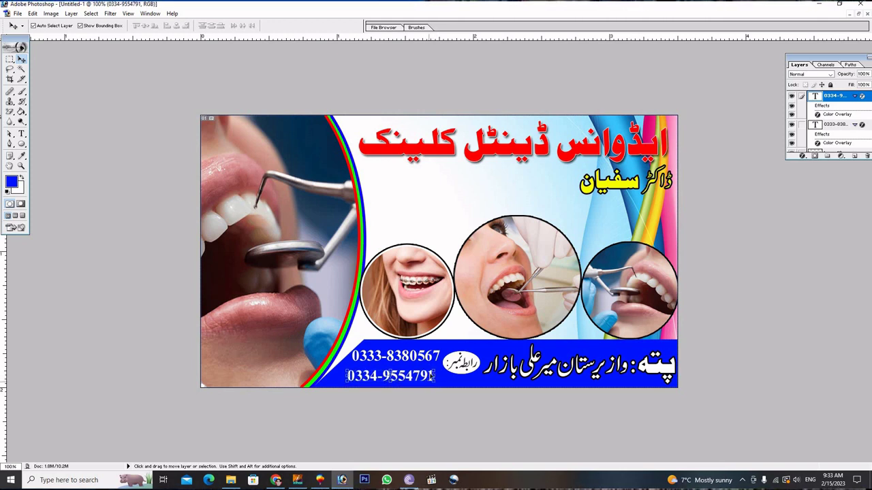
pyautogui.hotkey('ctrl', 't')
pyautogui.moveTo(434, 367); pyautogui.dragTo(445, 366)
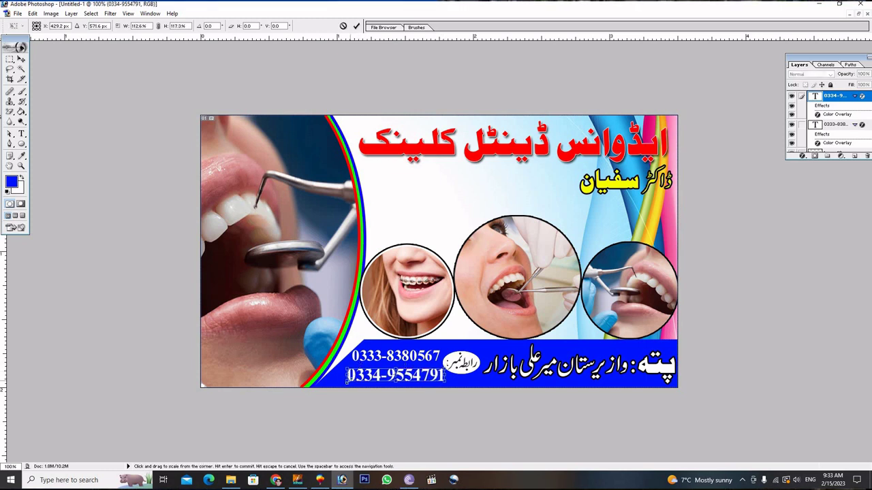
pyautogui.moveTo(347, 380); pyautogui.dragTo(344, 381)
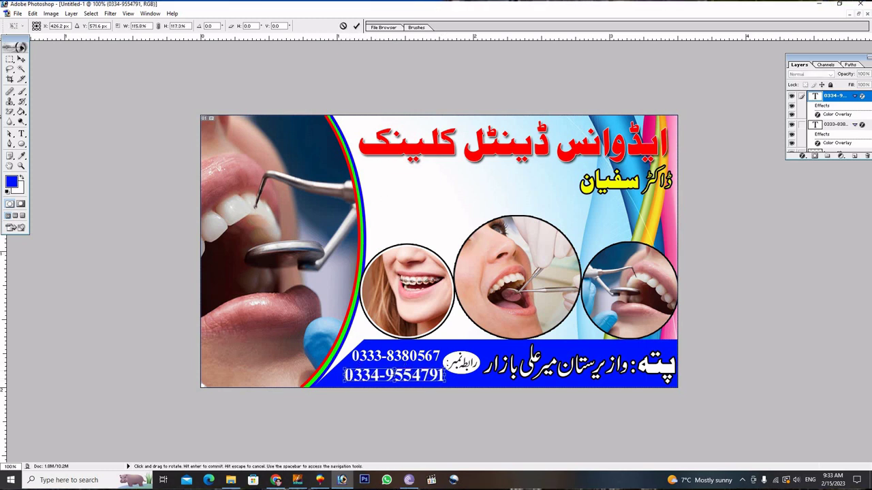
pyautogui.press('Return')
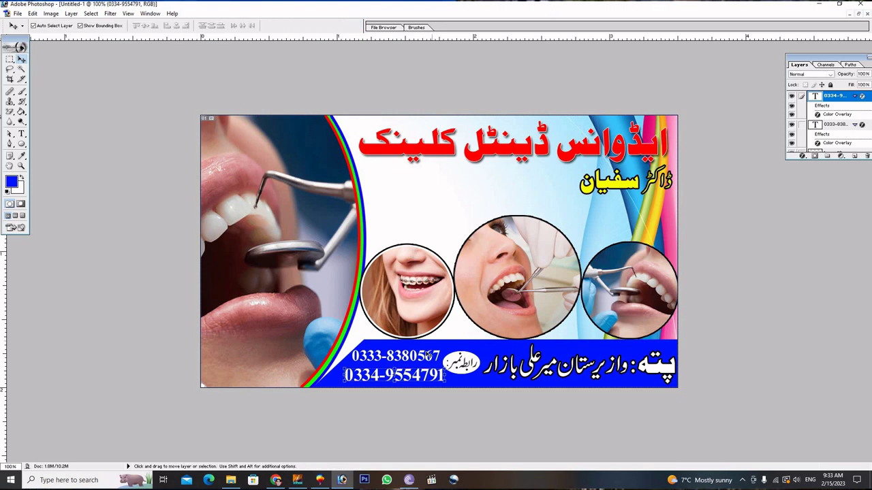
# Slightly enlarge the first phone number with Free Transform.
pyautogui.click(431, 356)
pyautogui.click(382, 357)
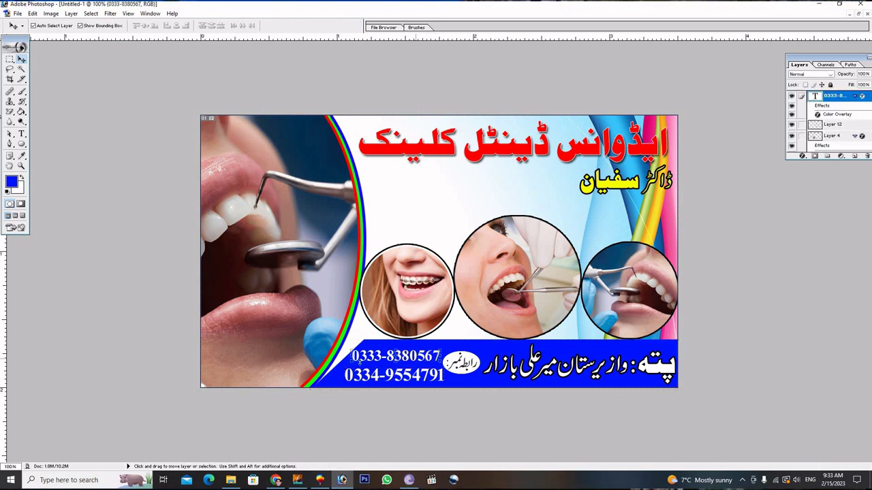
pyautogui.hotkey('ctrl', 't')
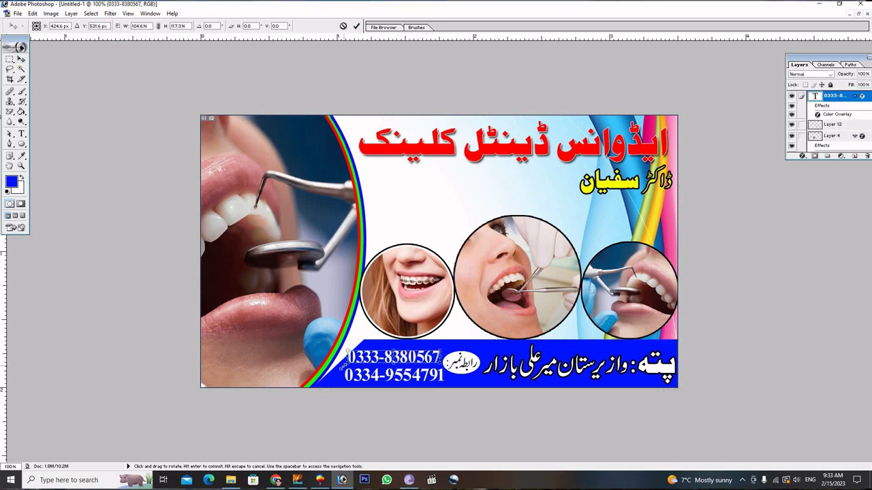
pyautogui.moveTo(344, 366); pyautogui.dragTo(342, 368)
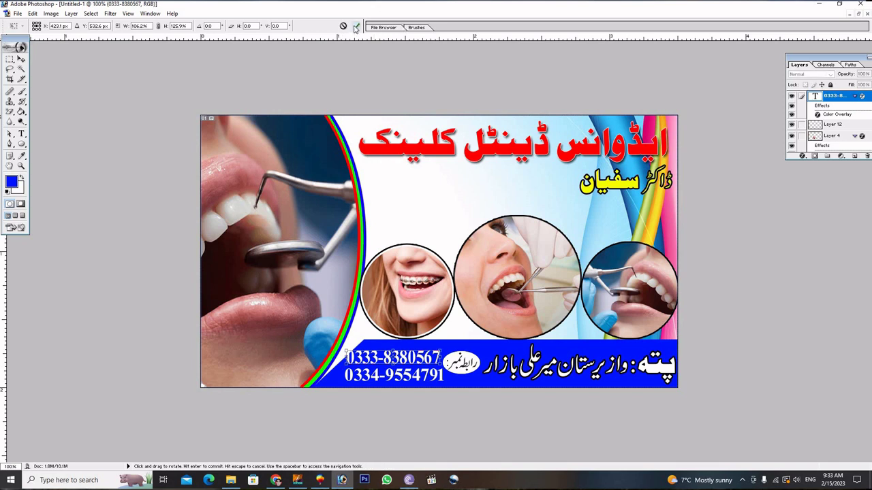
pyautogui.click(356, 27)
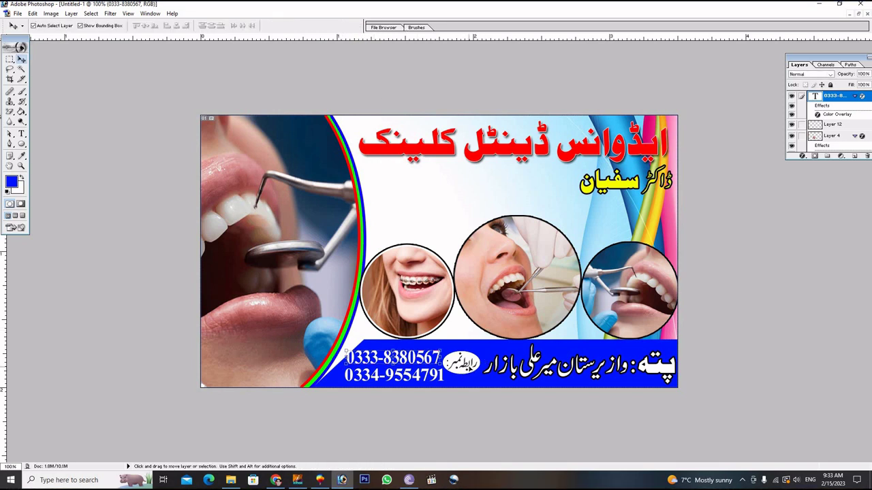
# Nudge the contact badge right and shift its blue shape so the badge text shows.
pyautogui.click(466, 370)
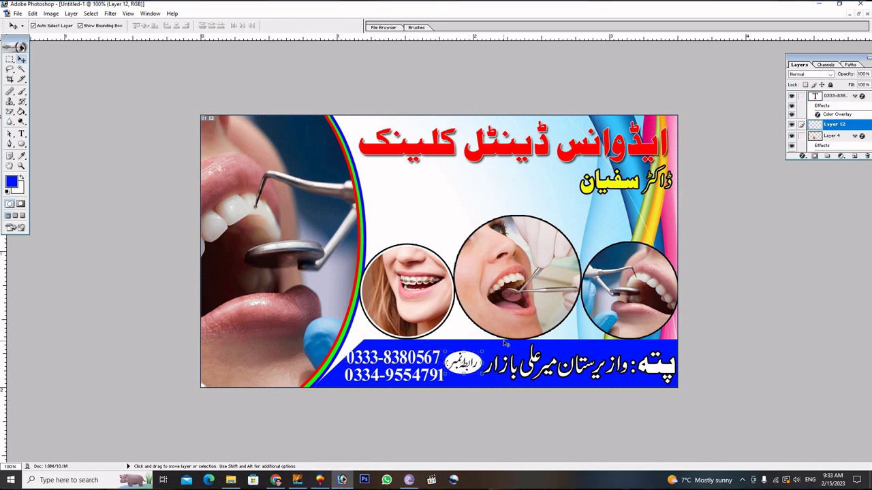
pyautogui.press('Right')
pyautogui.press('Right')
pyautogui.press('Right')
pyautogui.click(476, 356)
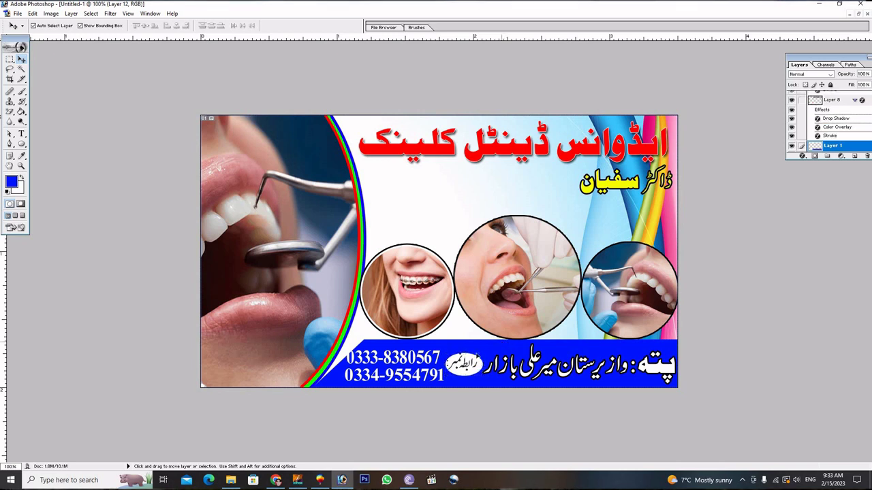
pyautogui.click(467, 366)
pyautogui.moveTo(466, 365); pyautogui.dragTo(464, 363)
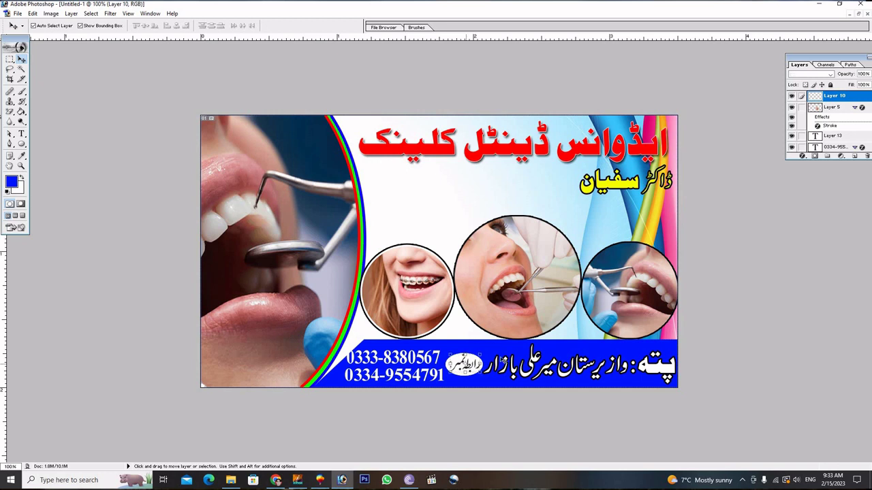
# Nudge the first phone number two steps to the right.
pyautogui.click(428, 361)
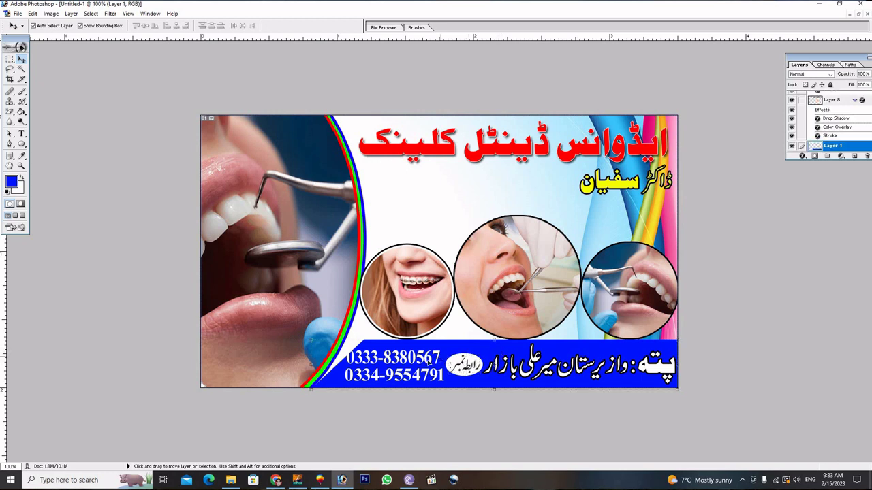
pyautogui.click(427, 359)
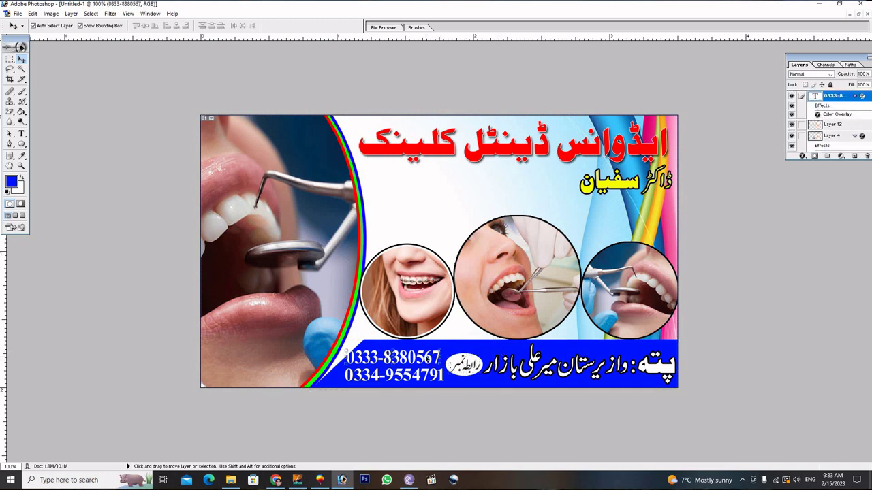
pyautogui.press('Right')
pyautogui.press('Right')
pyautogui.press('Right')
pyautogui.press('Right')
pyautogui.press('Right')
pyautogui.press('Right')
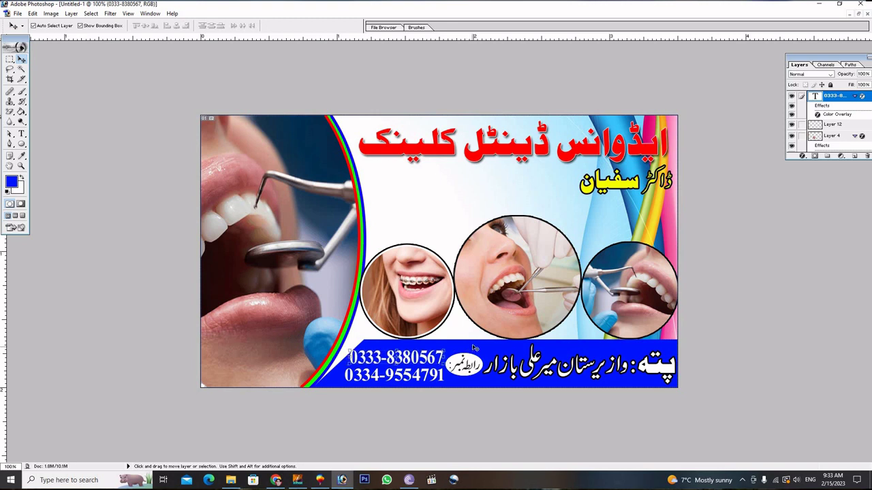
pyautogui.press('Right')
pyautogui.press('Right')
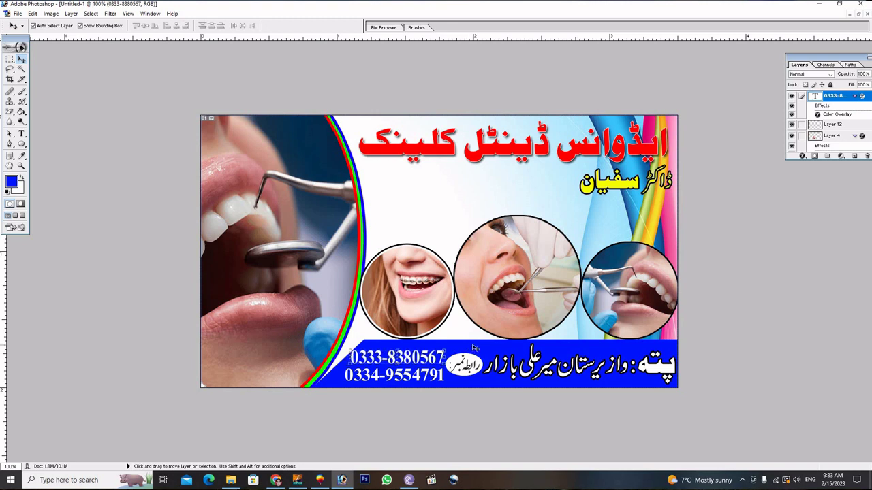
pyautogui.click(475, 348)
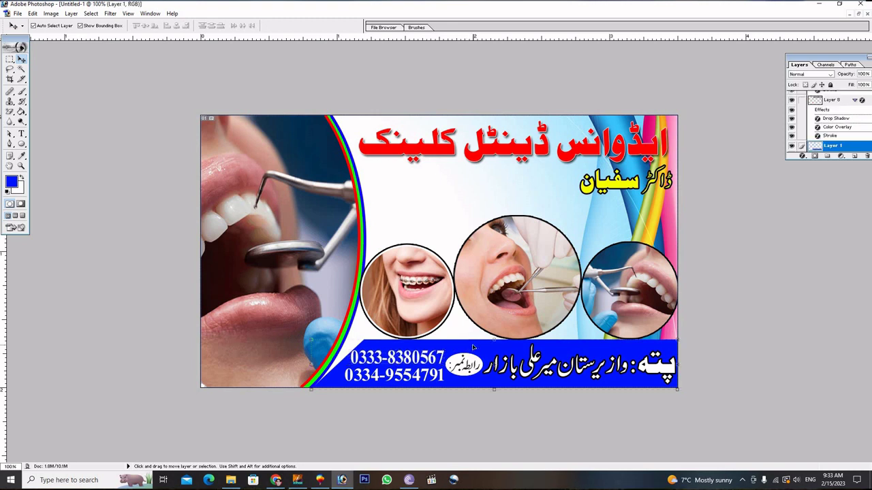
pyautogui.click(451, 200)
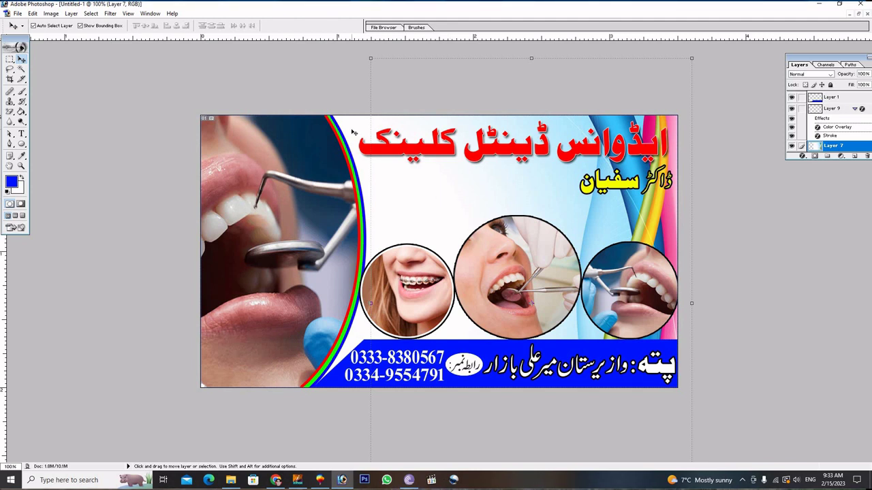
# Start a text line on the card, keep blue, and cancel the empty entry.
pyautogui.click(354, 134)
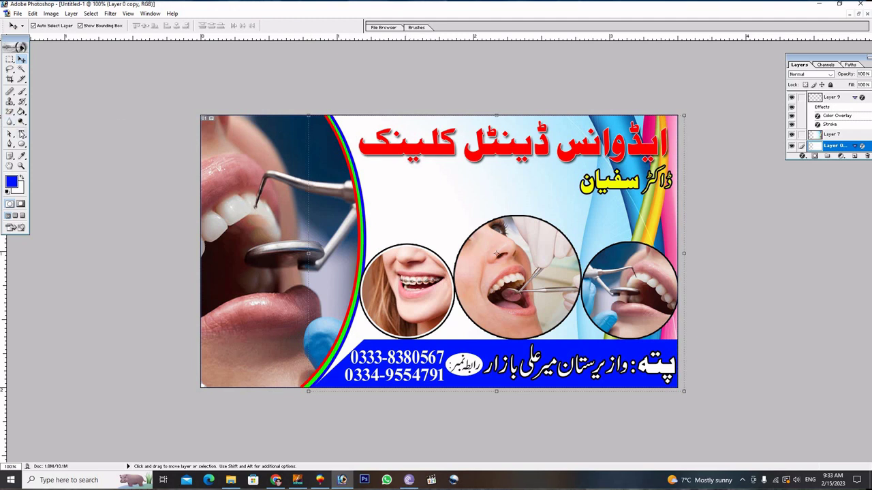
pyautogui.click(21, 134)
pyautogui.click(377, 193)
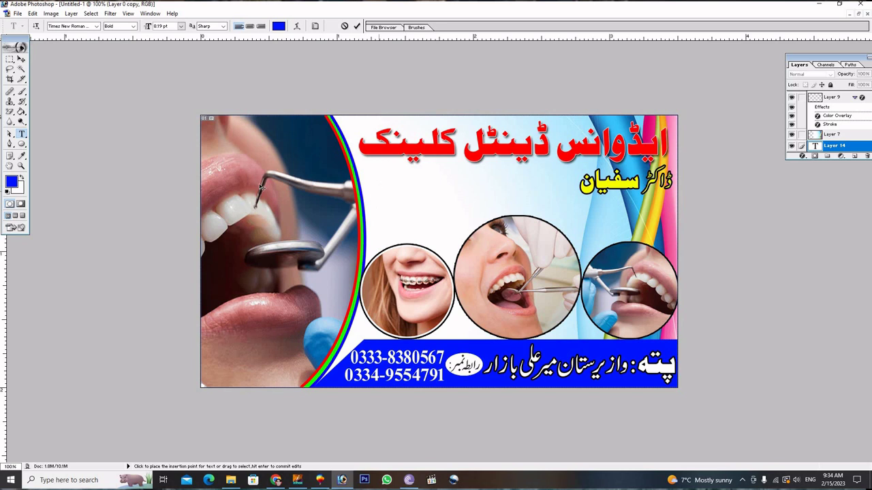
pyautogui.click(11, 179)
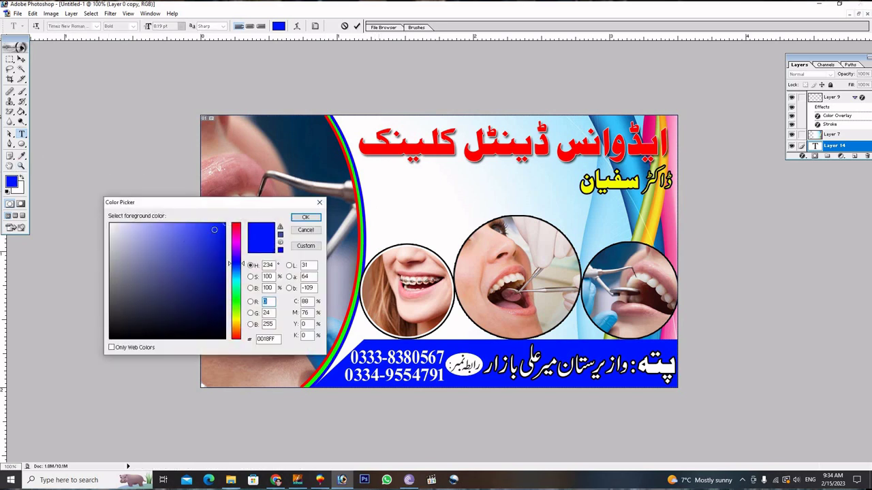
pyautogui.click(306, 217)
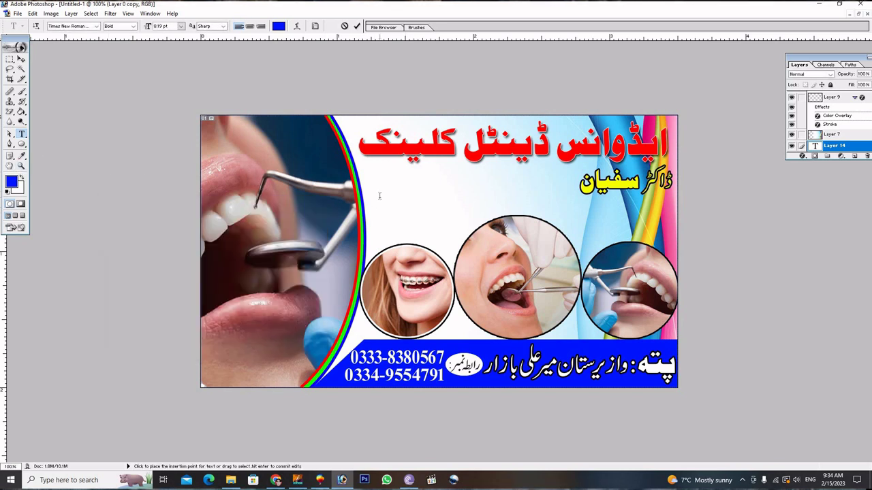
pyautogui.click(356, 26)
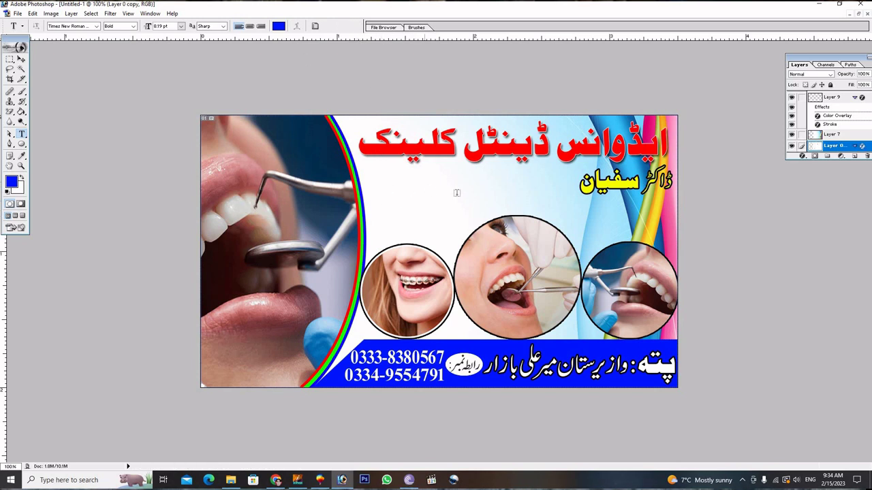
# Set the text colour to pure red and return to the Move tool.
pyautogui.click(386, 197)
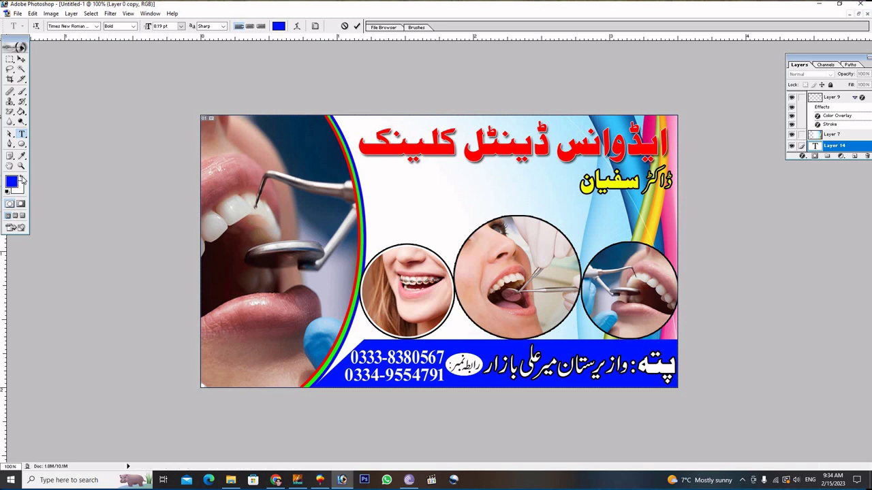
pyautogui.click(22, 178)
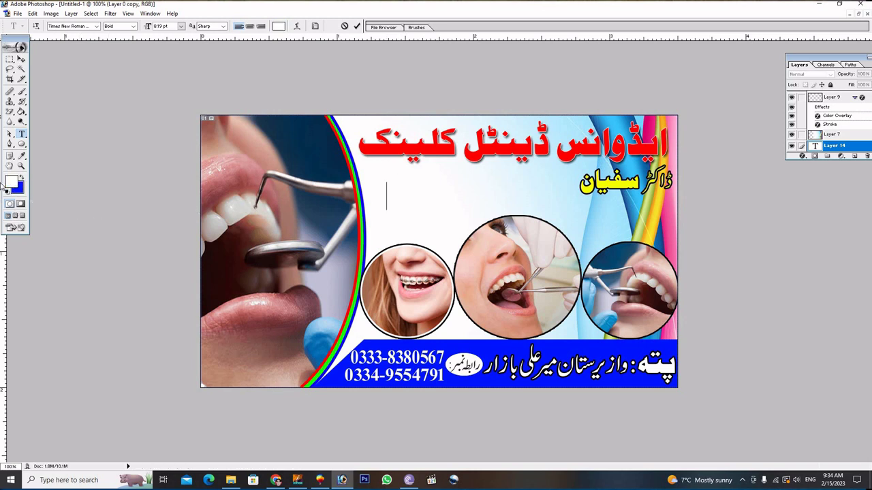
pyautogui.click(11, 181)
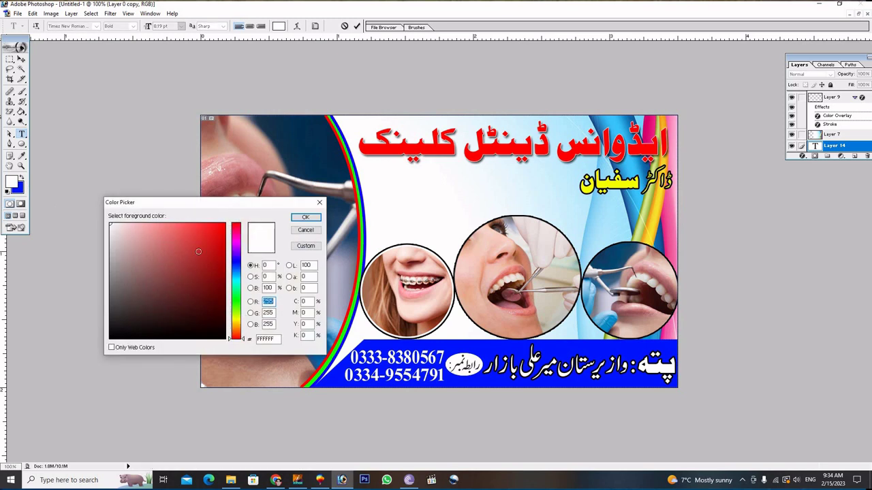
pyautogui.click(225, 224)
pyautogui.click(305, 217)
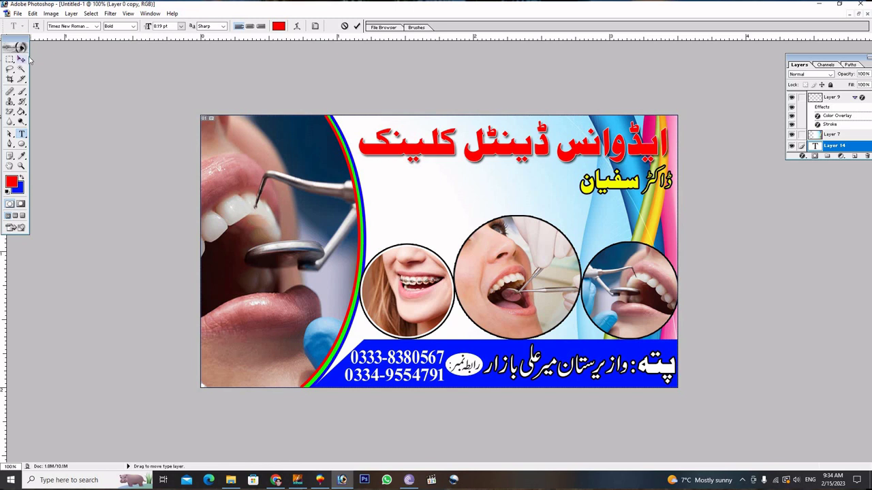
pyautogui.click(21, 60)
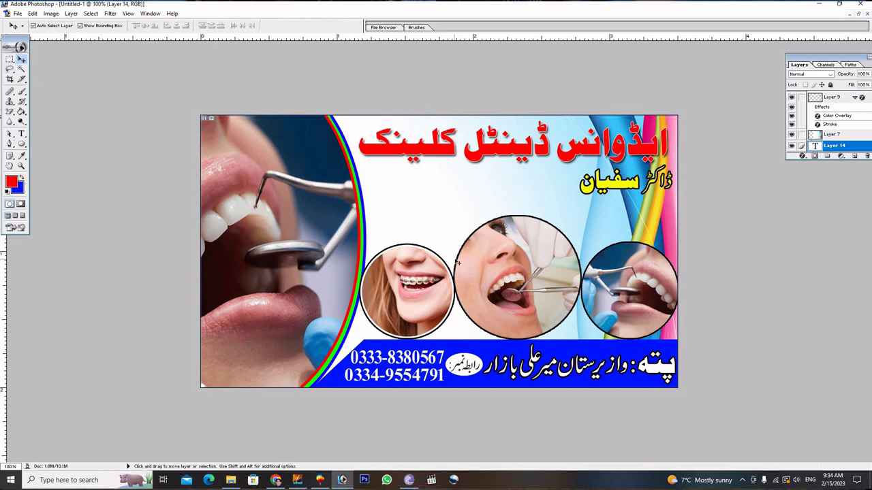
pyautogui.click(523, 255)
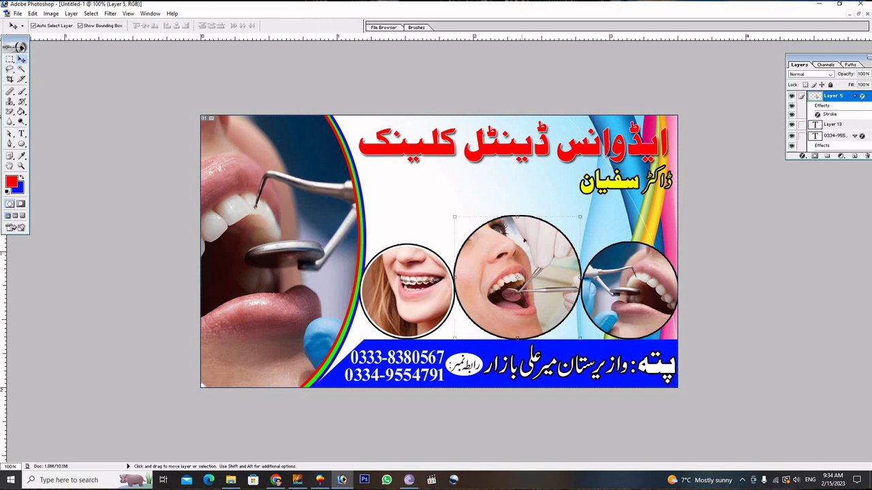
pyautogui.click(472, 195)
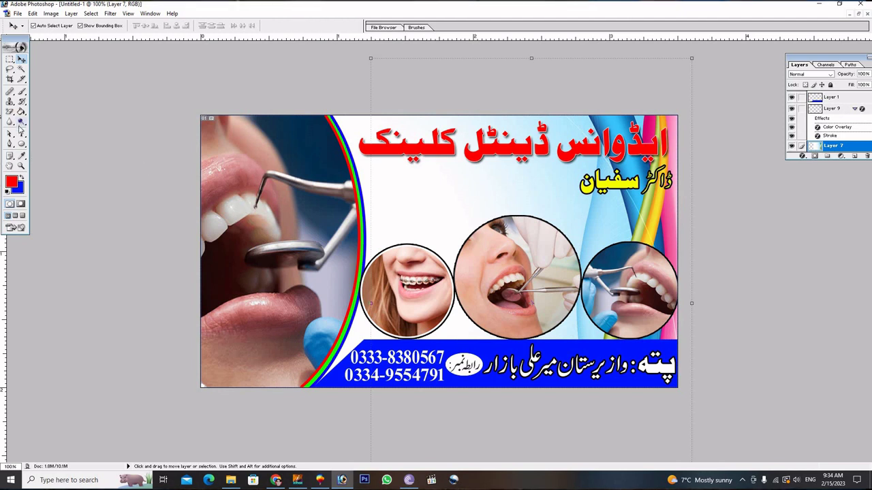
# Type a temporary red text line beside the doctor's name.
pyautogui.click(21, 132)
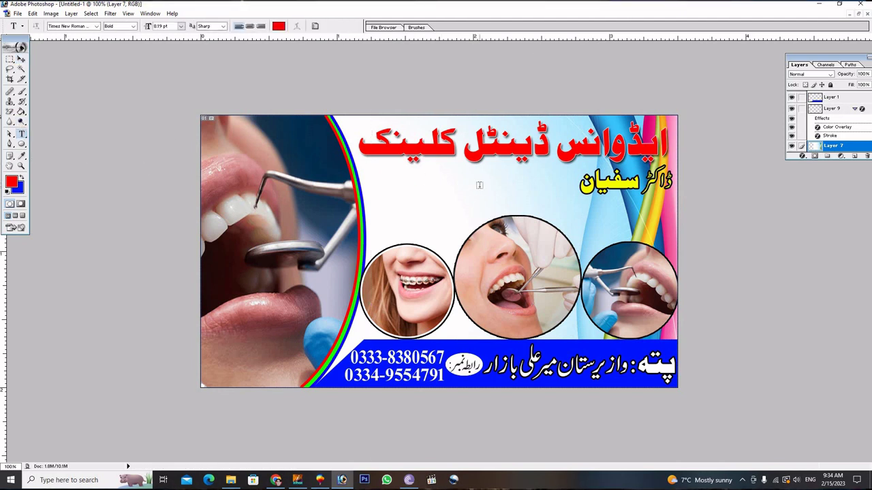
pyautogui.click(482, 184)
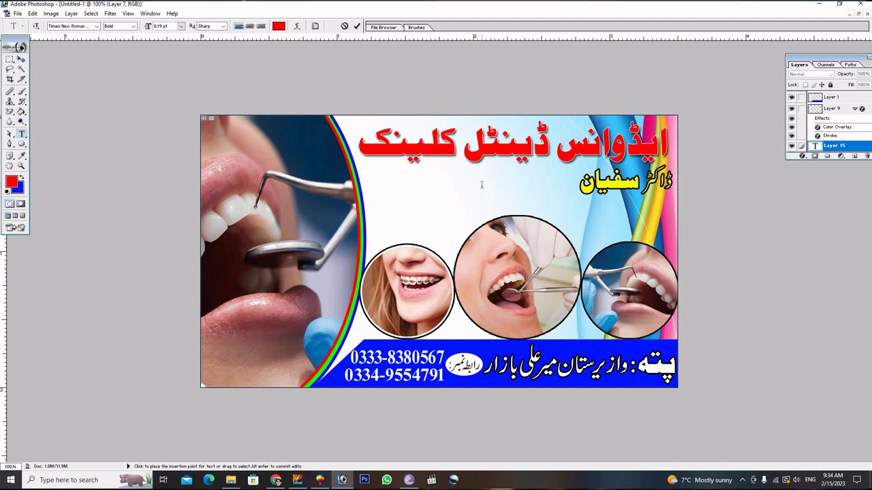
pyautogui.write('Passward +')
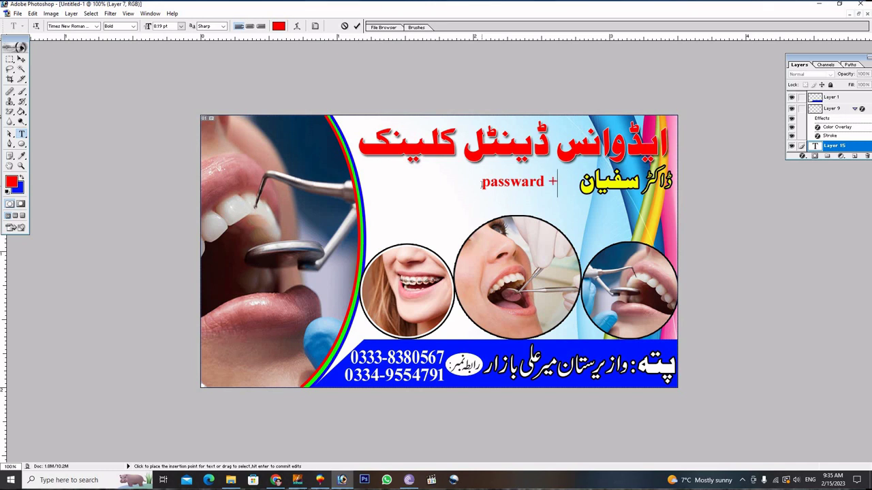
pyautogui.press('BackSpace')
pyautogui.write('=')
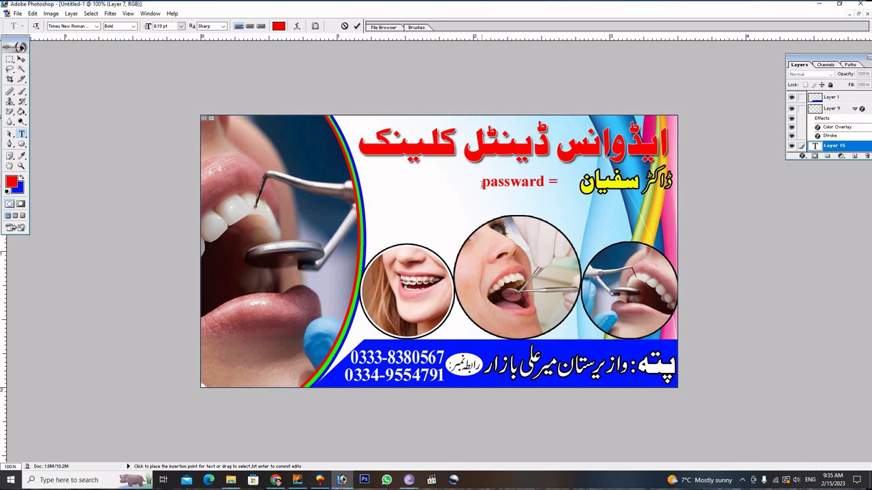
pyautogui.write('p')
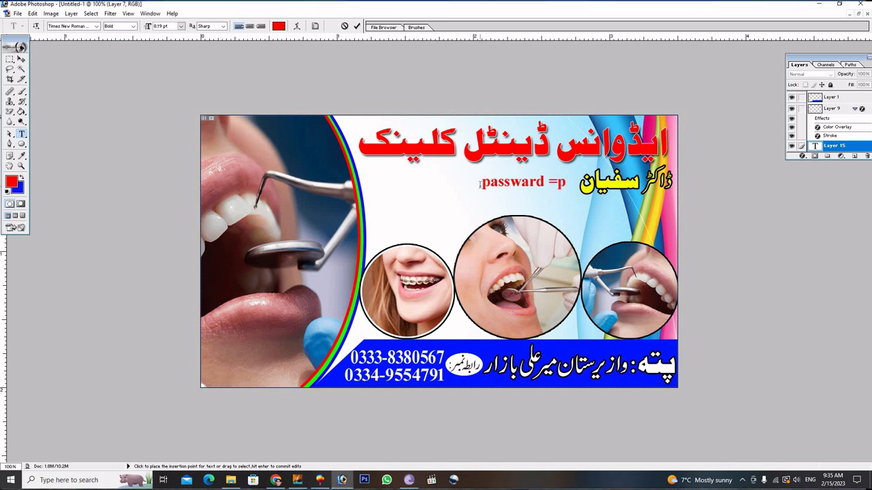
pyautogui.write('ak')
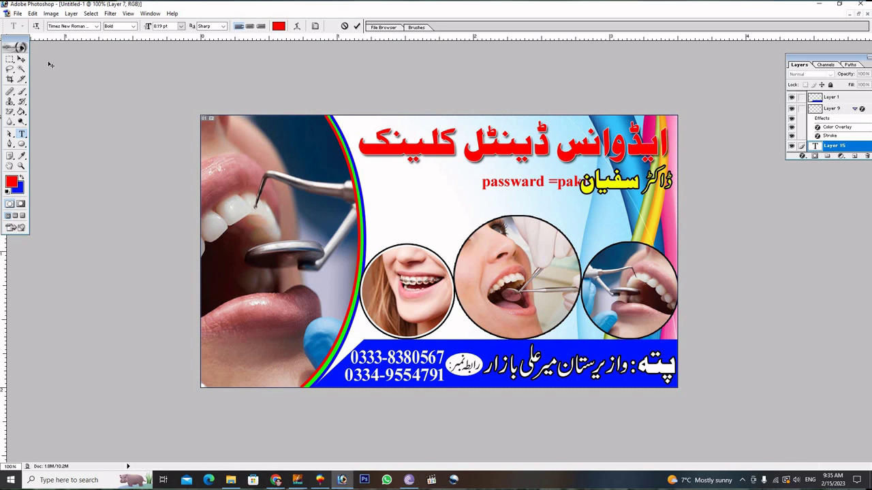
pyautogui.click(21, 59)
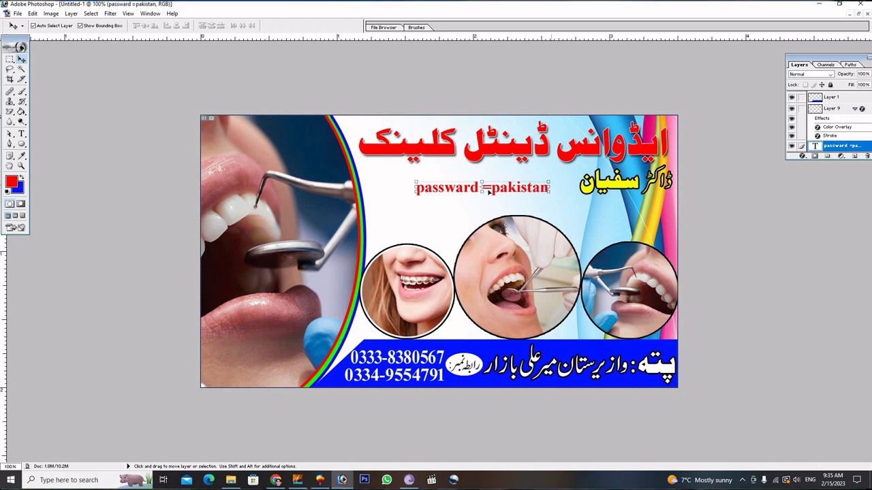
# Scale the text to about 155%, shift it, then delete its layer.
pyautogui.moveTo(413, 195); pyautogui.dragTo(363, 199)
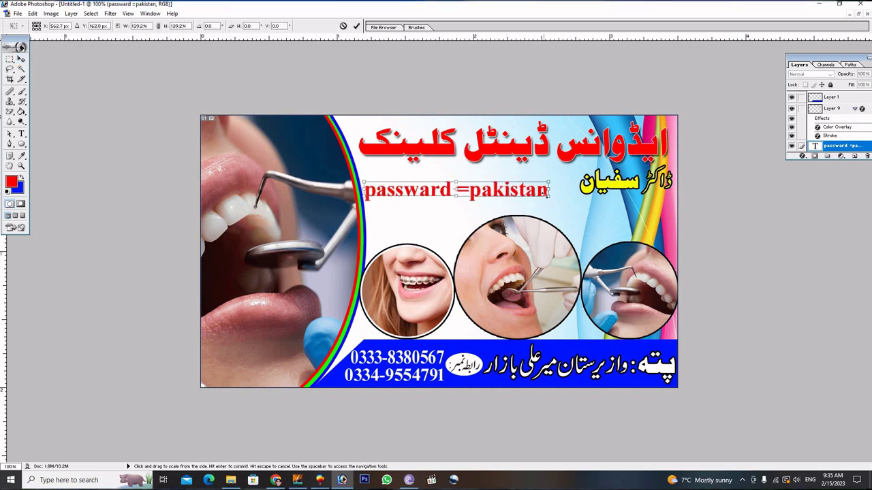
pyautogui.moveTo(553, 202); pyautogui.dragTo(564, 218)
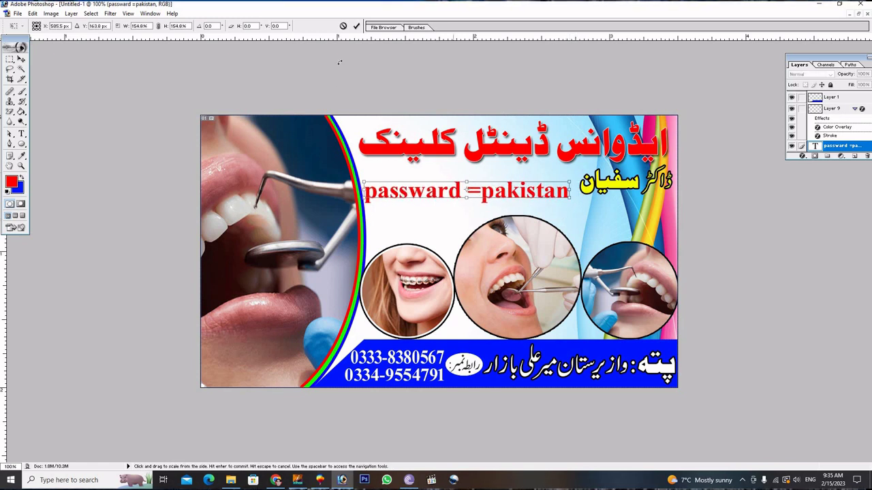
pyautogui.click(357, 27)
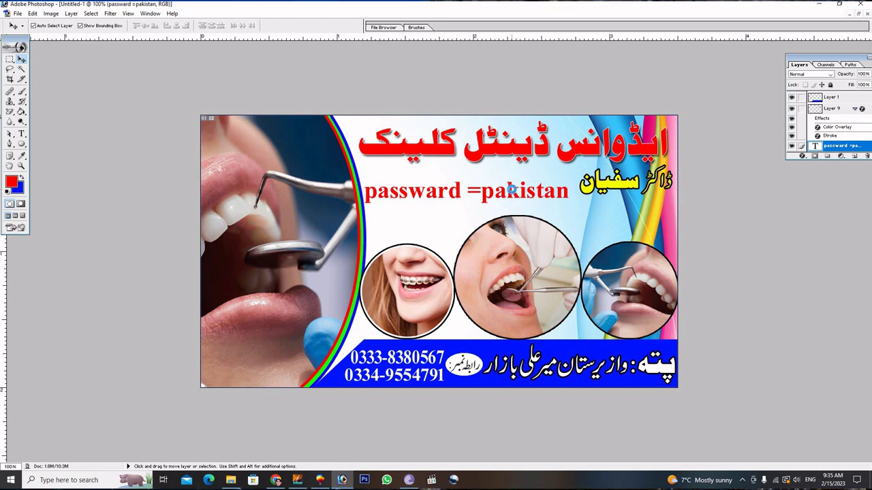
pyautogui.moveTo(512, 191); pyautogui.dragTo(522, 187)
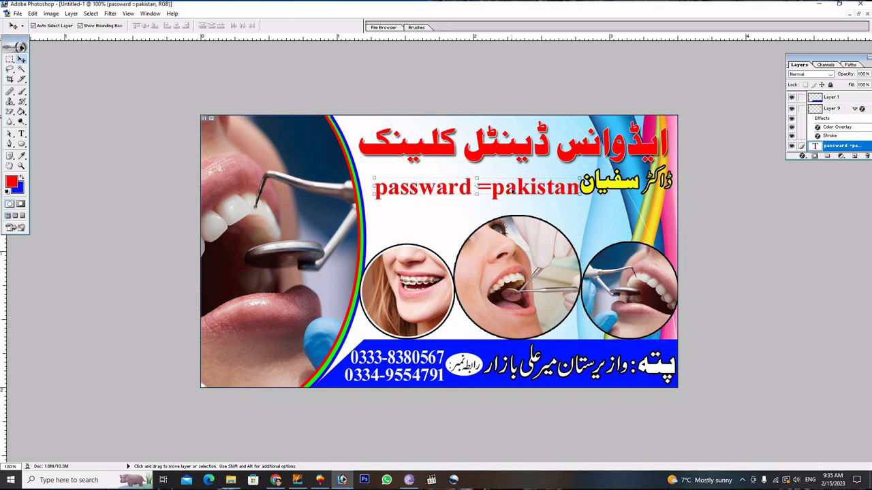
pyautogui.click(866, 156)
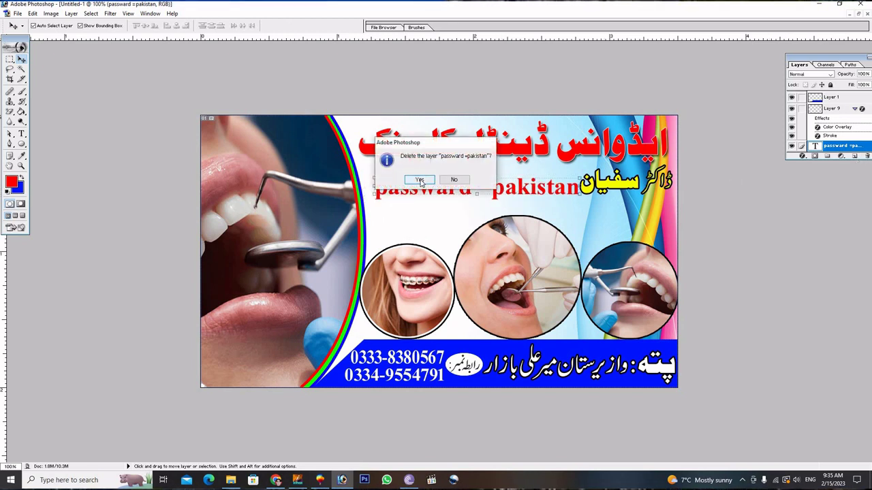
pyautogui.click(420, 180)
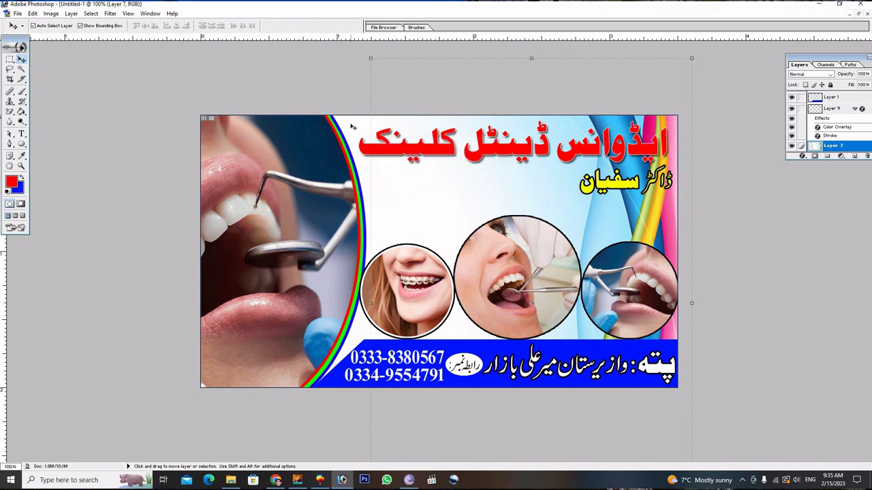
# Drag the tooth-and-stethoscope image from Downloads in File Explorer into the Photoshop card.
pyautogui.click(321, 184)
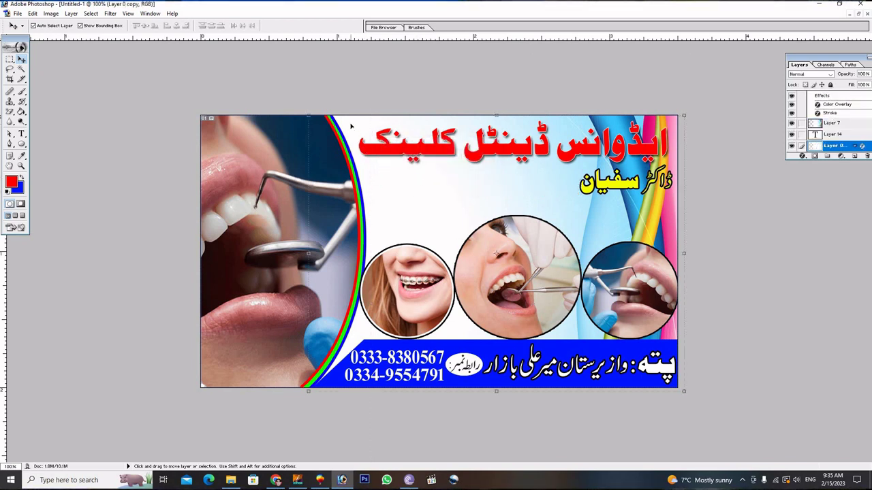
pyautogui.click(231, 480)
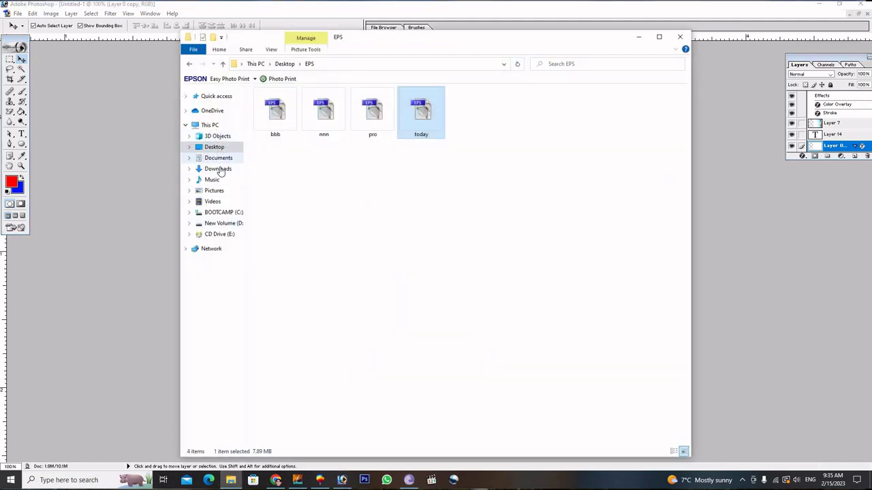
pyautogui.click(218, 170)
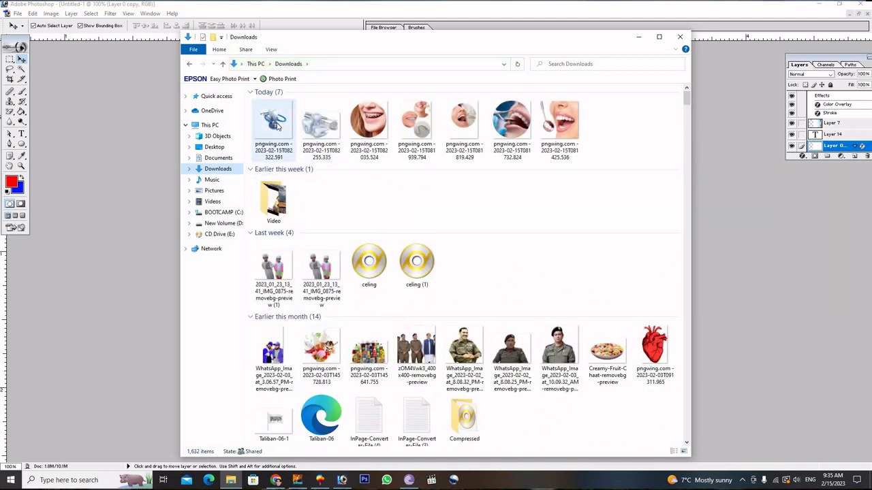
pyautogui.click(277, 126)
pyautogui.moveTo(420, 45); pyautogui.dragTo(194, 68)
pyautogui.moveTo(343, 168); pyautogui.dragTo(470, 194)
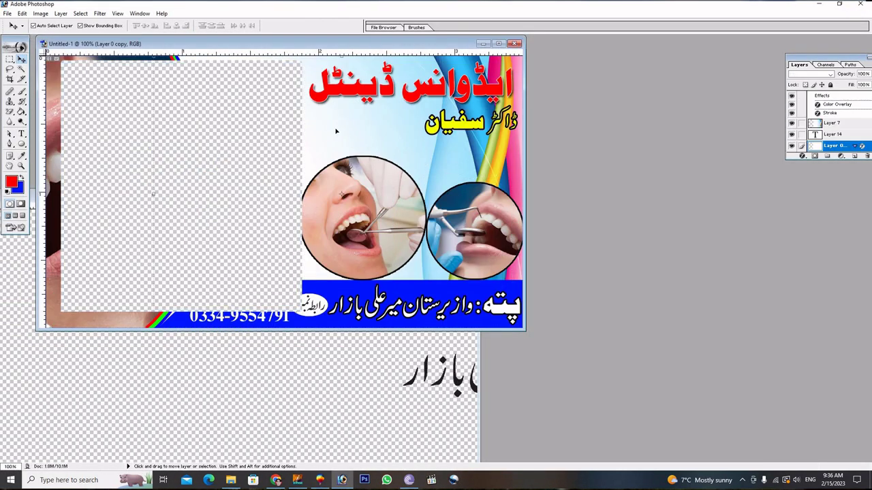
# Raise the tooth graphic, move it left, and scale it proportionally to 69.3%.
pyautogui.hotkey('ctrl', ']')
pyautogui.hotkey('ctrl', ']')
pyautogui.hotkey('ctrl', ']')
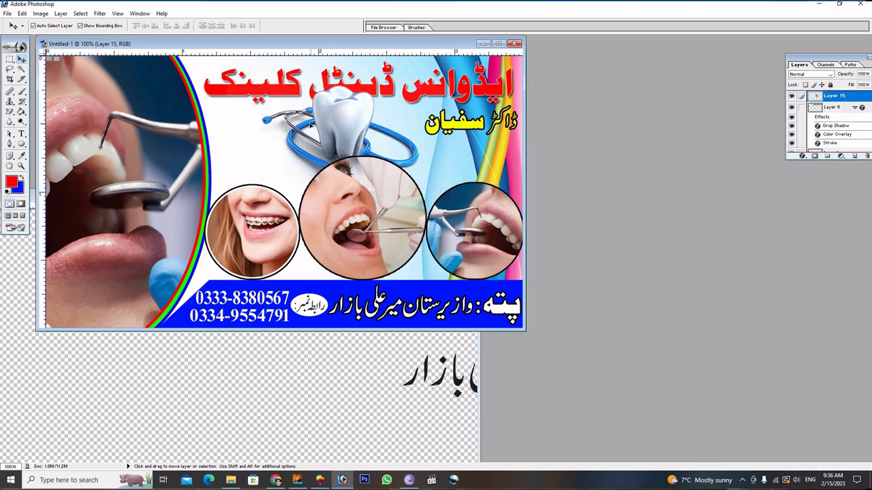
pyautogui.moveTo(343, 120); pyautogui.dragTo(294, 132)
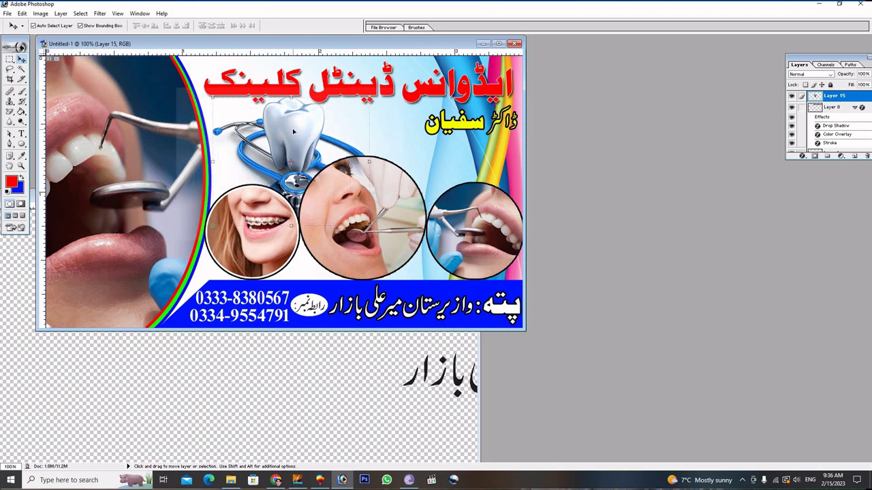
pyautogui.press('shift')
pyautogui.moveTo(213, 96); pyautogui.dragTo(269, 122)
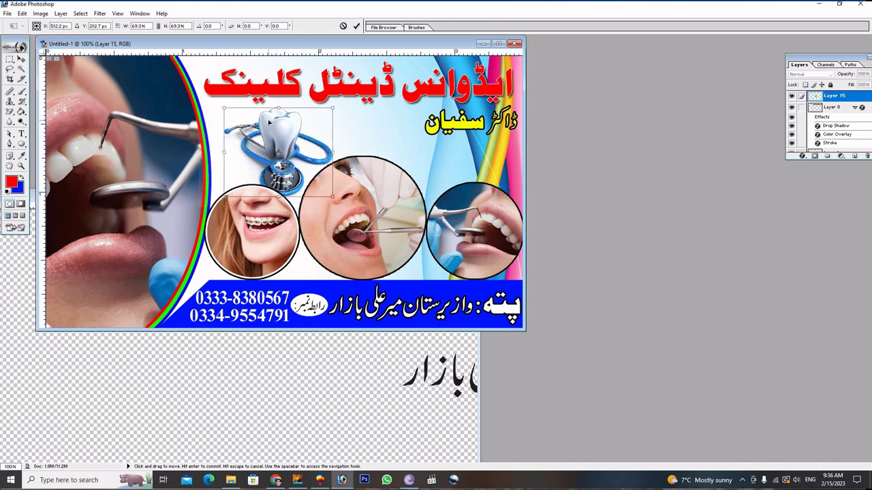
pyautogui.click(356, 26)
pyautogui.click(501, 44)
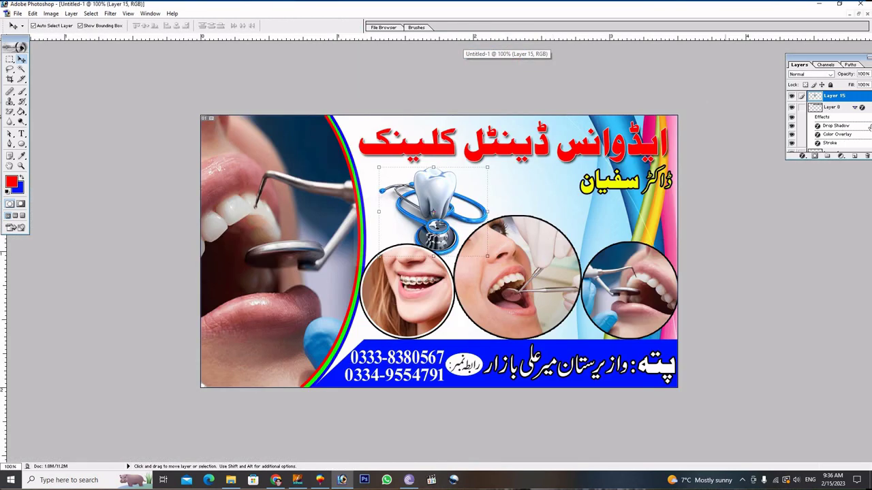
# Lower Layer 15's opacity to 24% through Blending Options.
pyautogui.rightClick(849, 96)
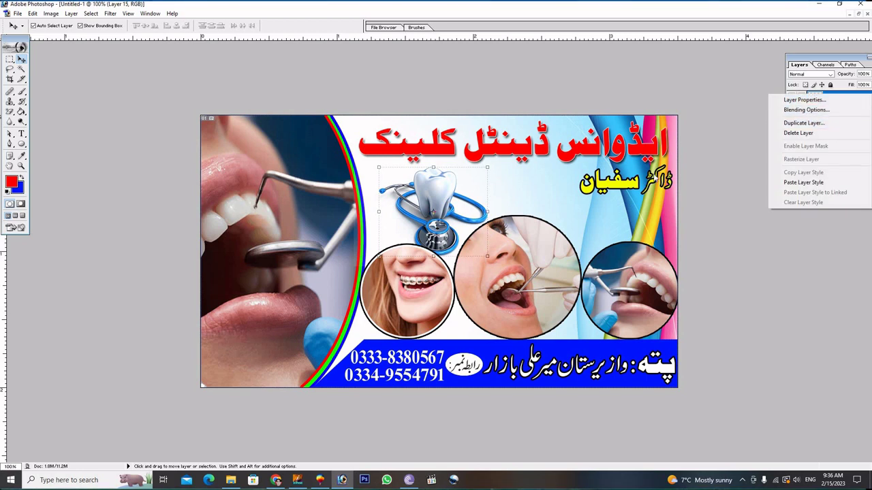
pyautogui.click(573, 235)
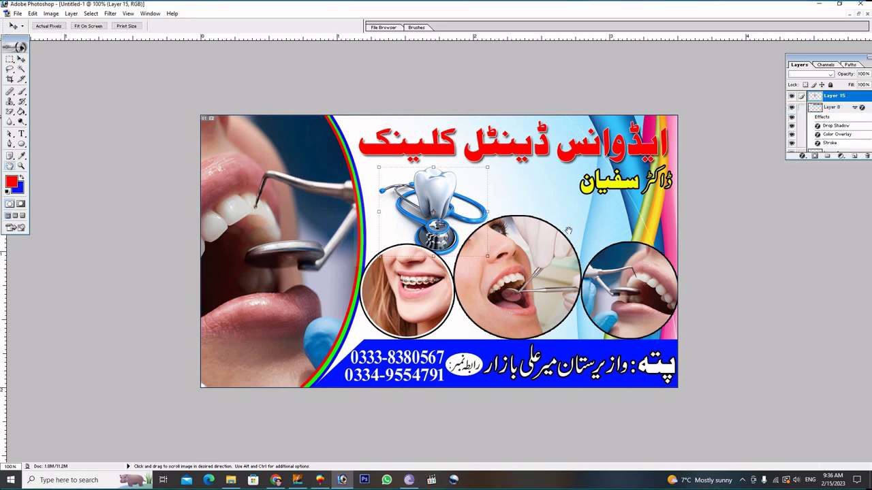
pyautogui.moveTo(205, 288); pyautogui.dragTo(190, 289)
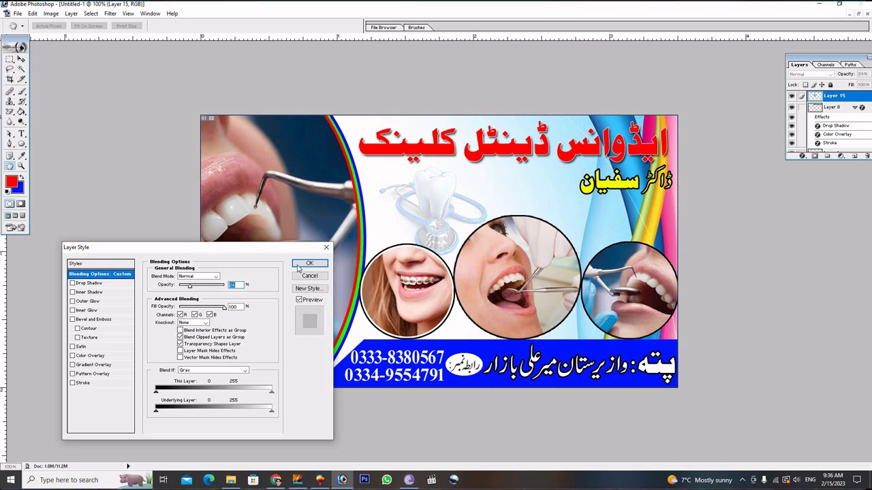
pyautogui.click(308, 264)
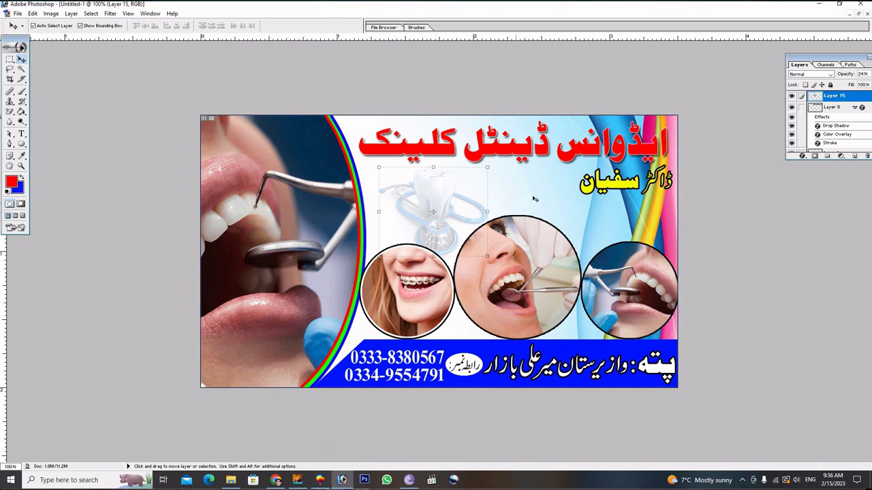
# Nudge the faded tooth graphic slightly up and to the right.
pyautogui.click(484, 197)
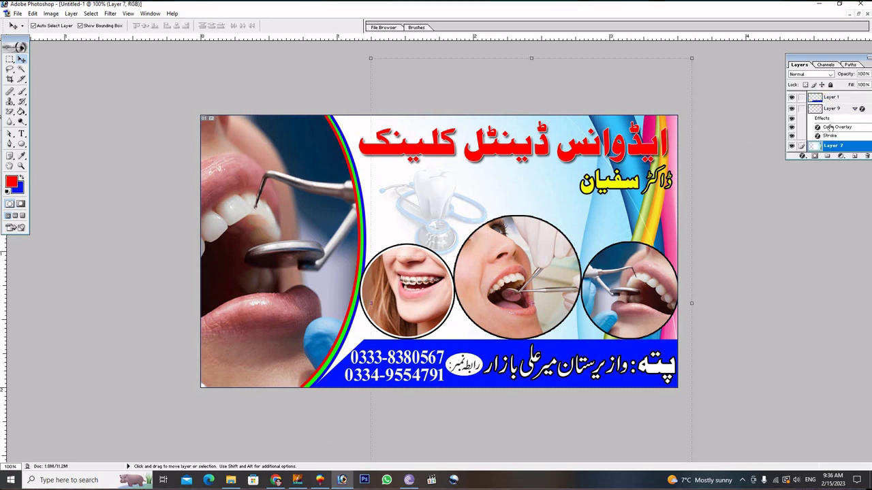
pyautogui.scroll(1, 831, 128)
pyautogui.scroll(2, 816, 111)
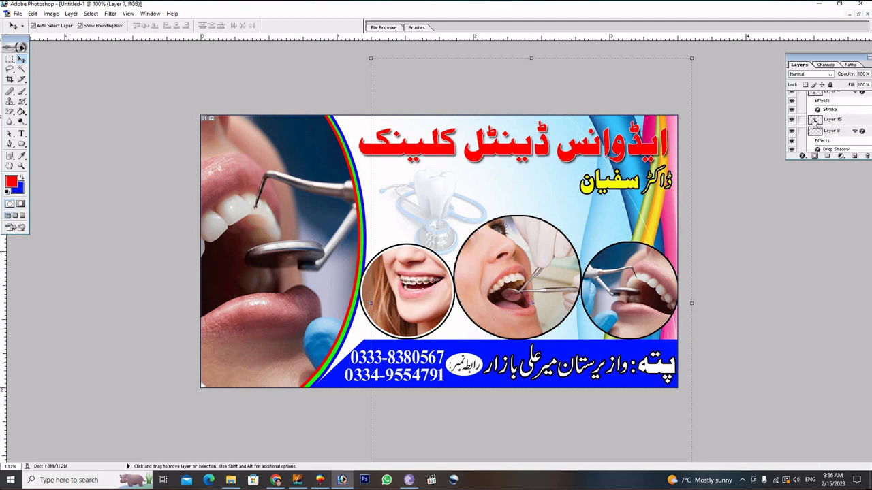
pyautogui.click(816, 122)
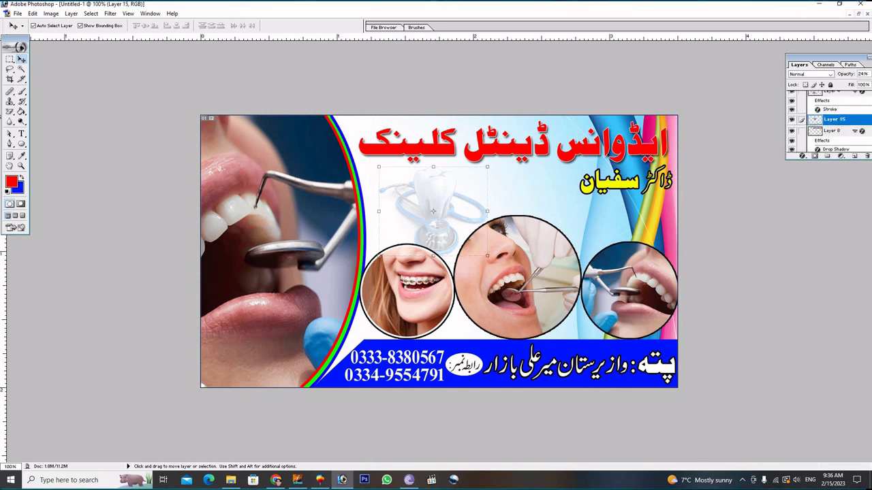
pyautogui.press('Up')
pyautogui.press('Up')
pyautogui.press('Up')
pyautogui.press('Up')
pyautogui.press('Up')
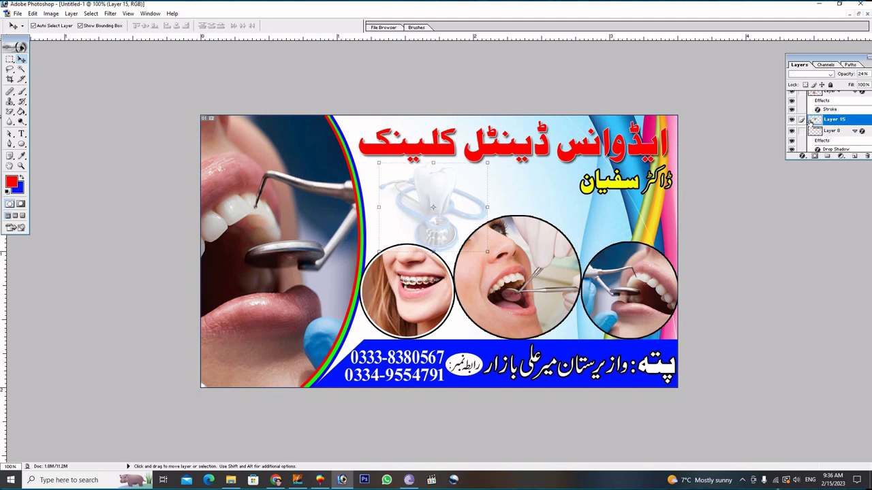
pyautogui.press('Right')
pyautogui.press('Right')
pyautogui.press('Right')
pyautogui.press('Right')
pyautogui.press('Up')
pyautogui.press('Up')
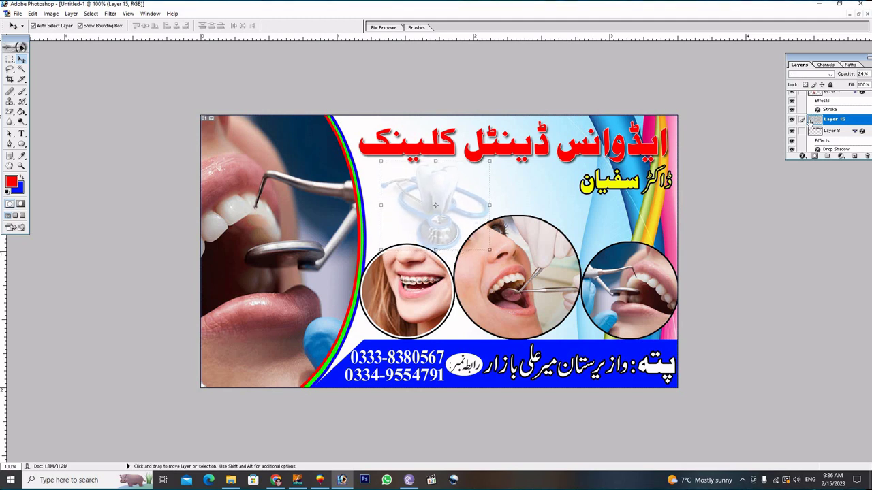
pyautogui.click(556, 179)
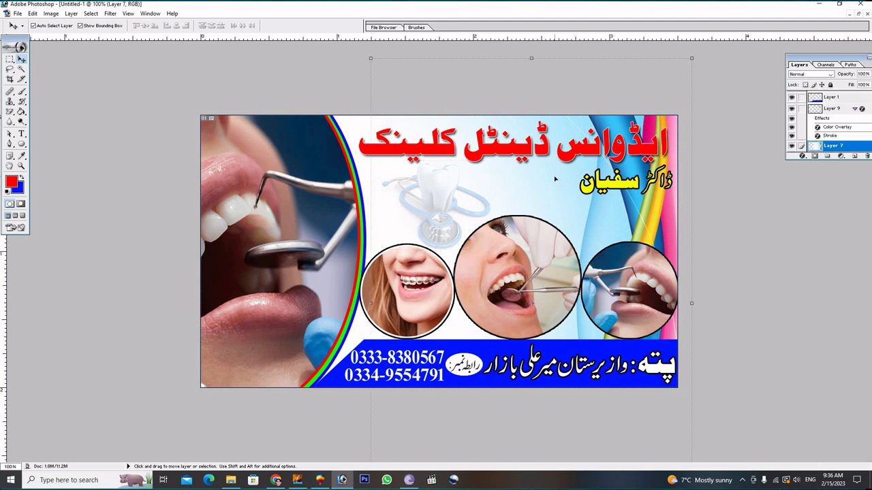
pyautogui.click(347, 121)
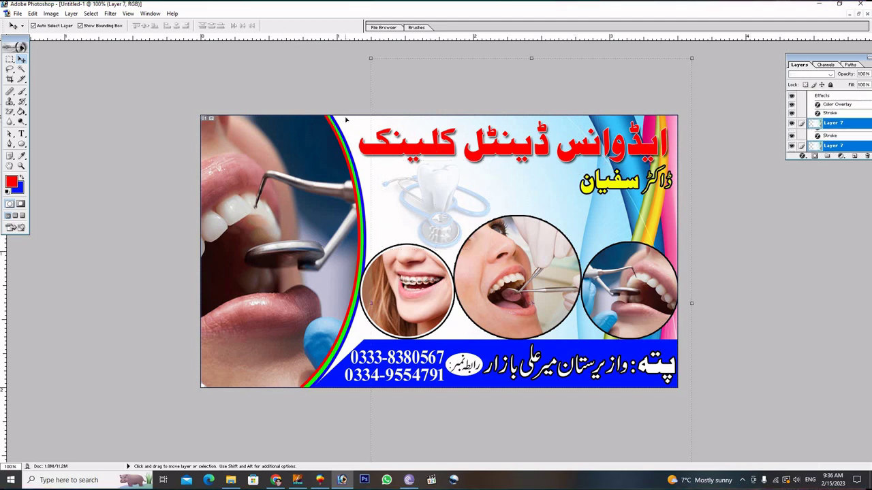